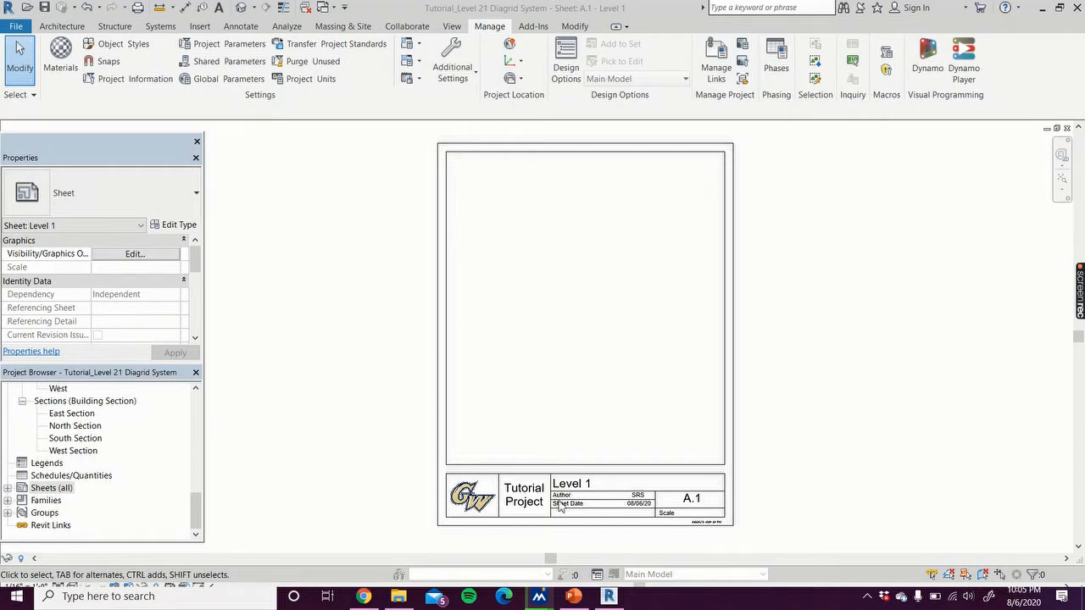
Step: Place the Level 1 structural plan view on sheet A.1 over the title block's drawing area
{"action": "left_click_drag", "start_coordinate": [195, 517], "coordinate": [212, 400]}
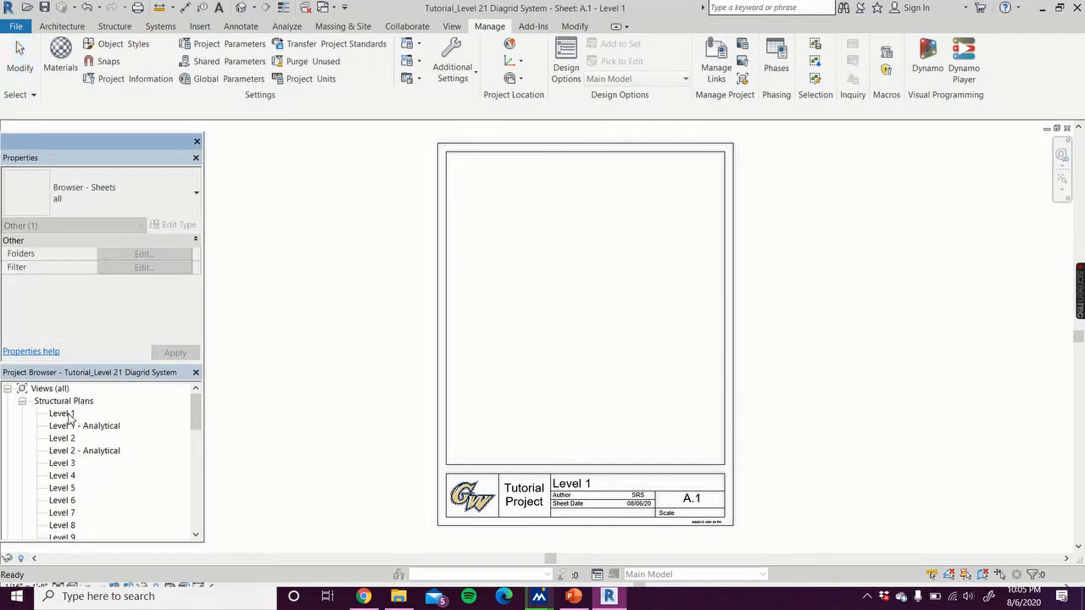
{"action": "left_click", "coordinate": [68, 415]}
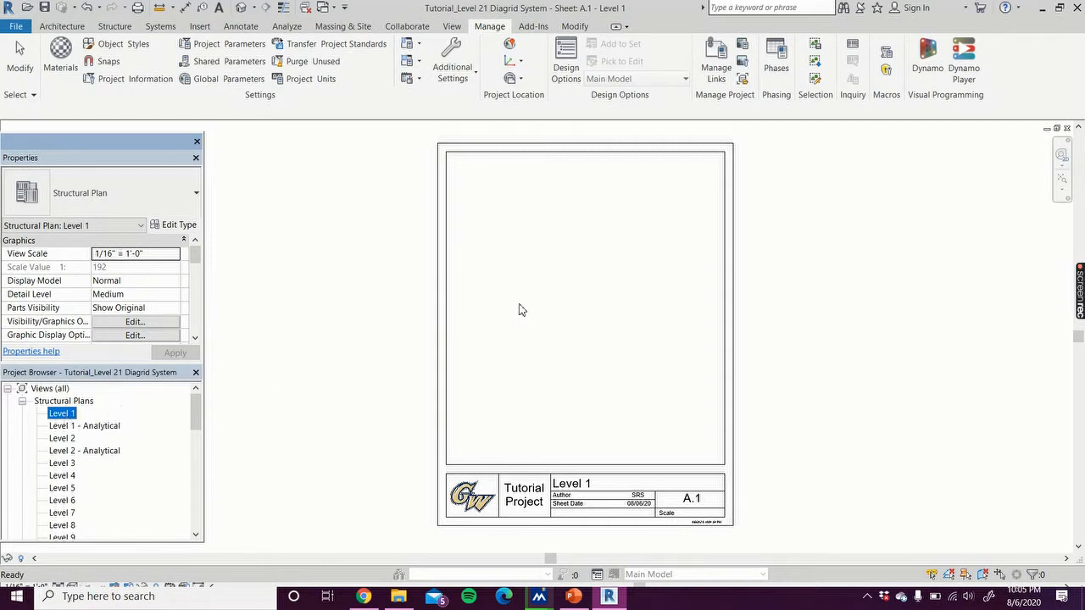
{"action": "left_click_drag", "start_coordinate": [521, 310], "coordinate": [520, 307]}
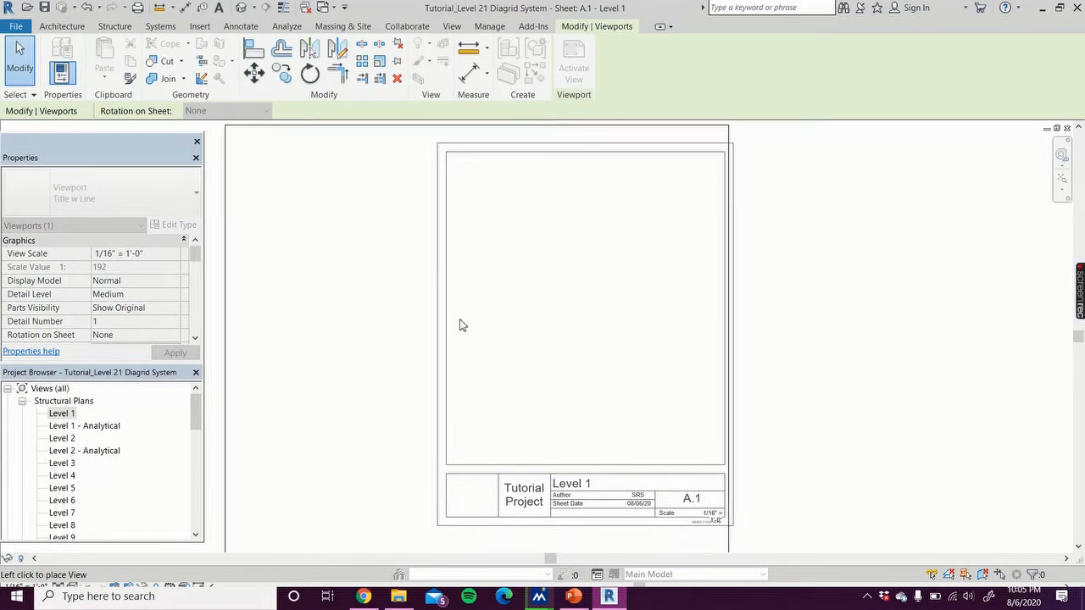
{"action": "left_click", "coordinate": [565, 340]}
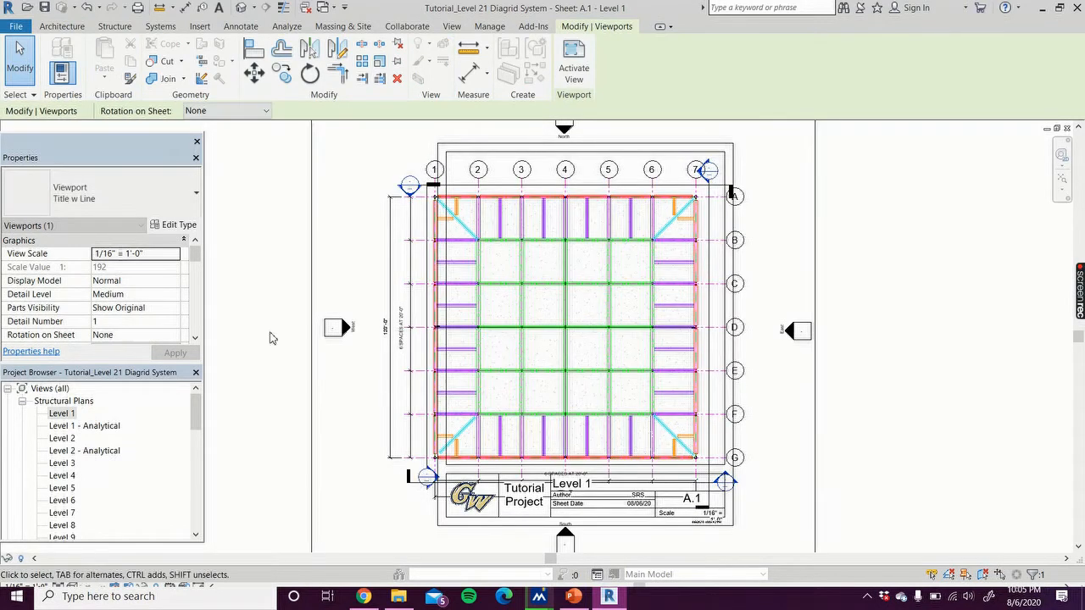
{"action": "scroll", "coordinate": [276, 336], "scroll_direction": "down", "scroll_amount": 1}
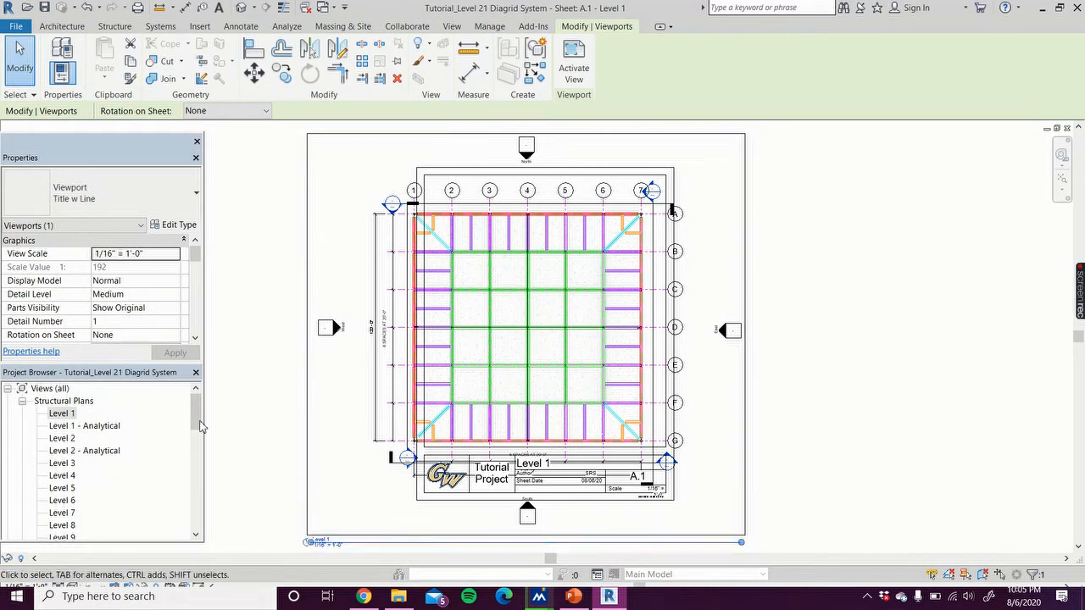
Step: Open the Level 1 structural plan and set its view scale to 3/64" = 1'-0"
{"action": "double_click", "coordinate": [59, 413]}
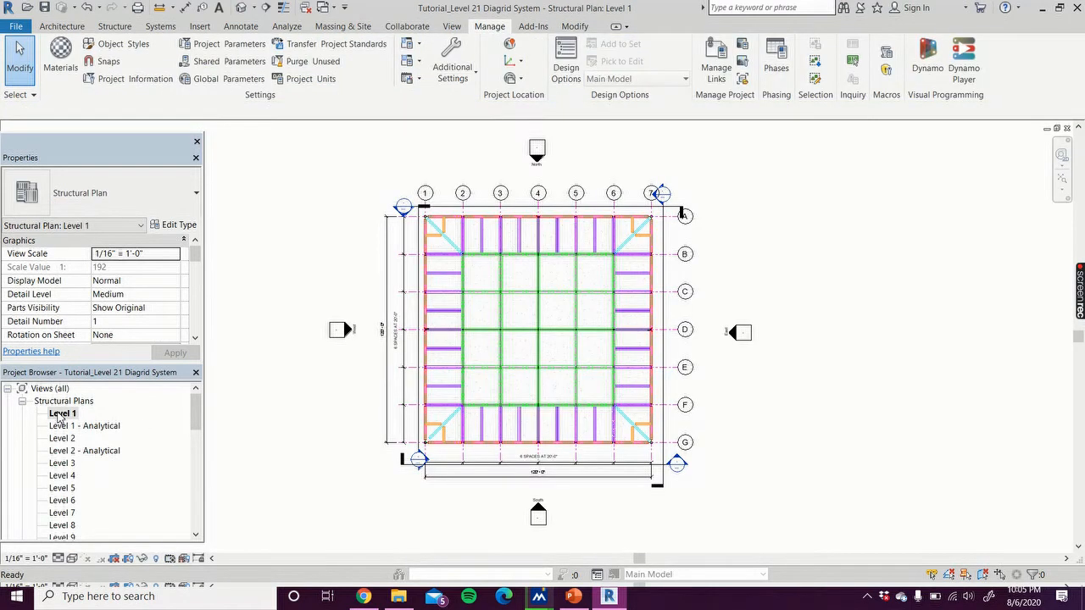
{"action": "left_click", "coordinate": [26, 558]}
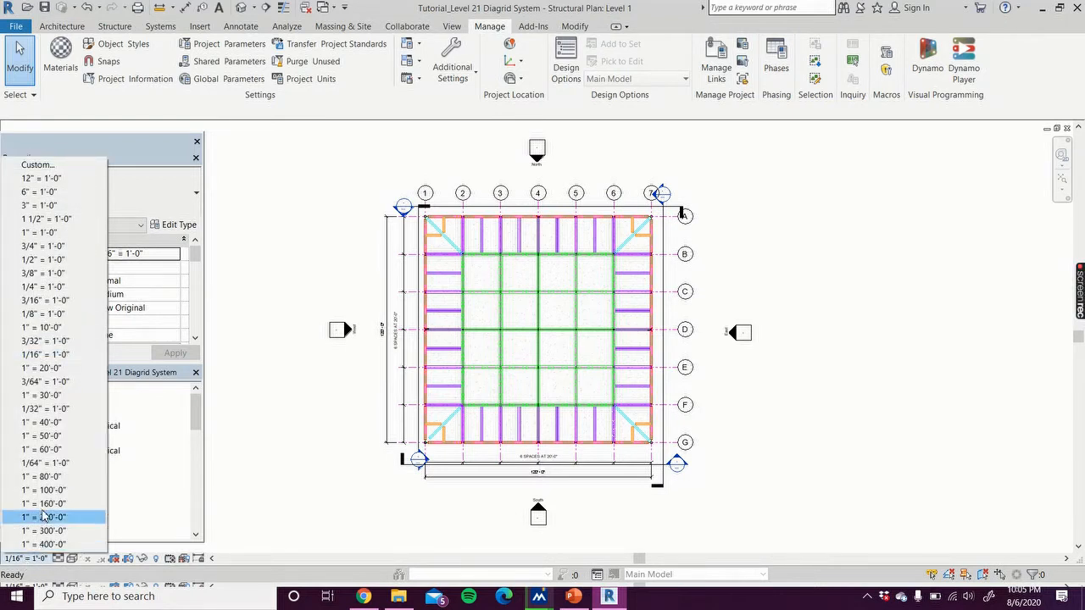
{"action": "left_click", "coordinate": [72, 383]}
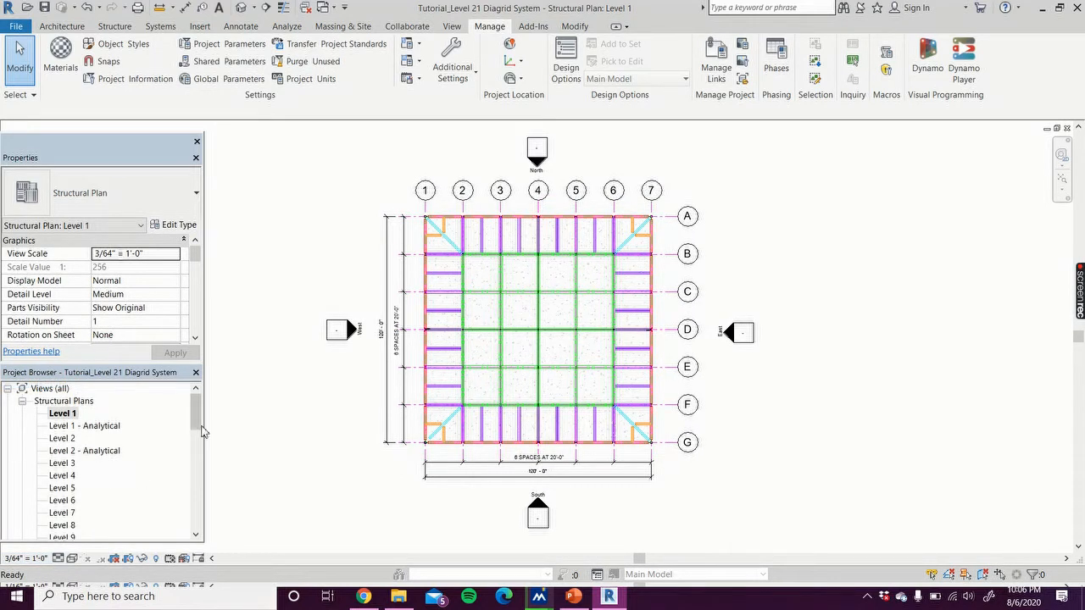
Step: Return to sheet A.1 - Level 1 and move the plan viewport up so the plan sits within the drawing area
{"action": "scroll", "coordinate": [161, 491], "scroll_direction": "down", "scroll_amount": 7}
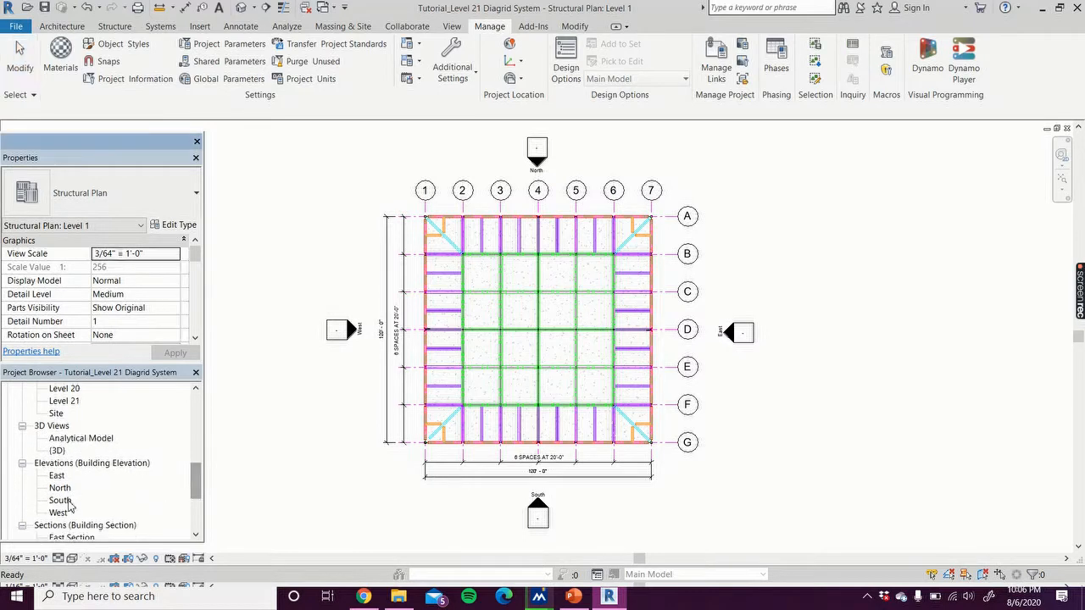
{"action": "scroll", "coordinate": [95, 498], "scroll_direction": "down", "scroll_amount": 5}
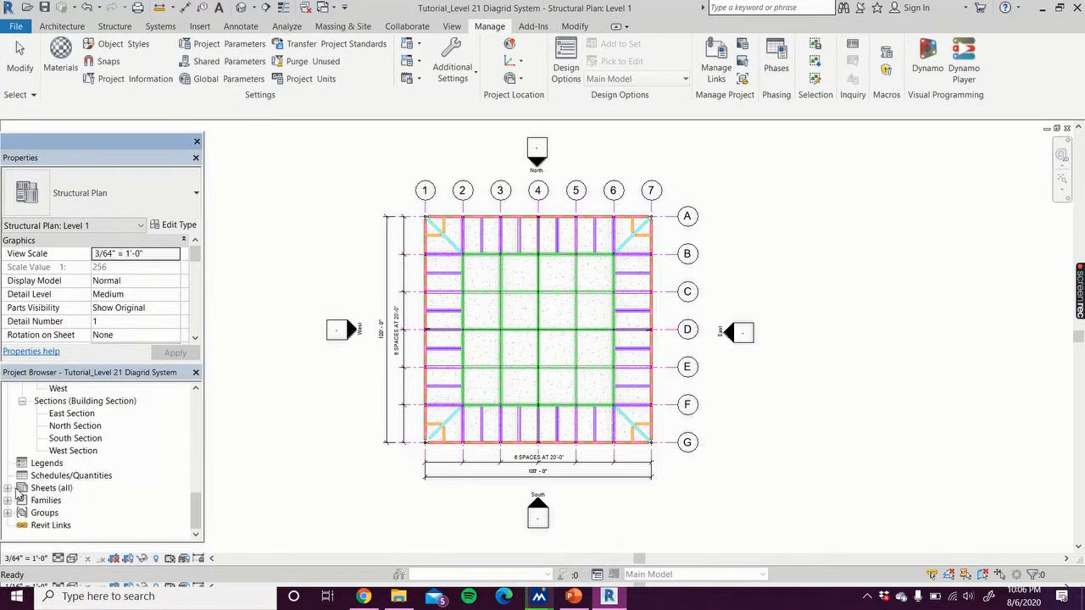
{"action": "left_click", "coordinate": [8, 488]}
{"action": "double_click", "coordinate": [54, 501]}
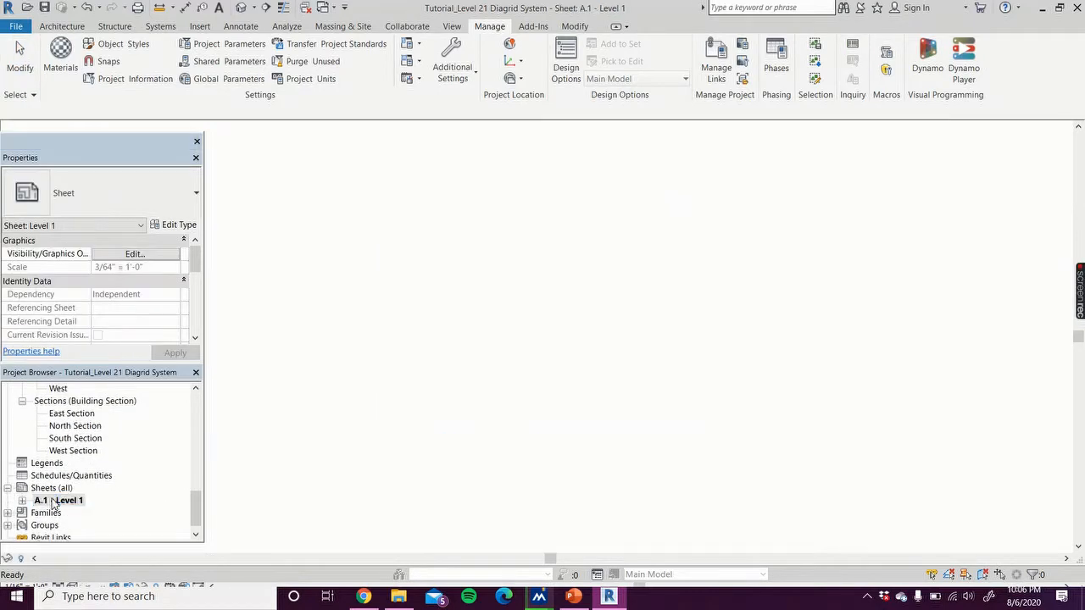
{"action": "left_click", "coordinate": [339, 431]}
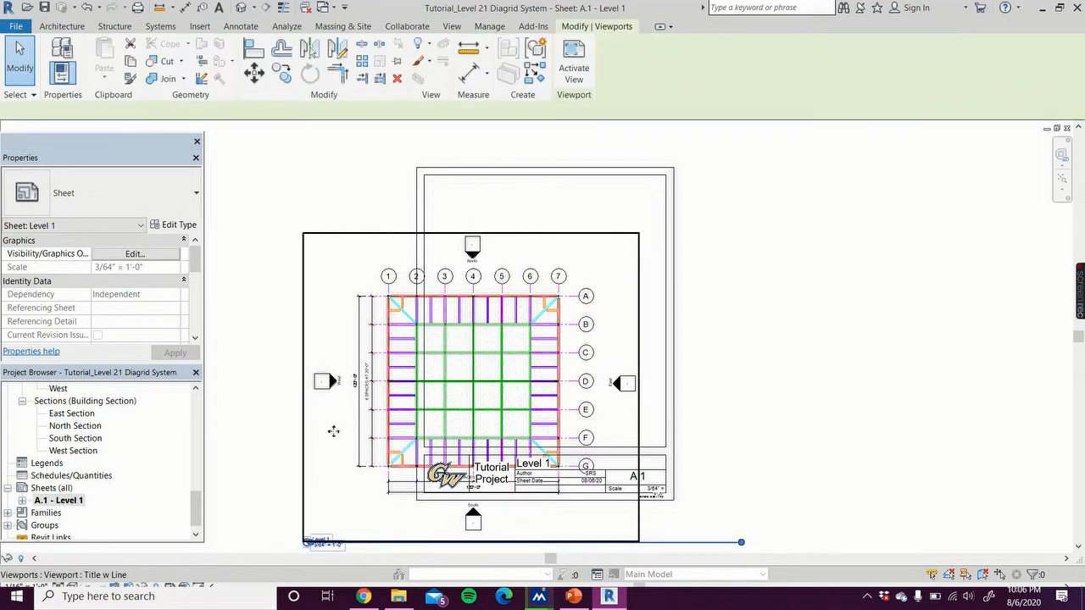
{"action": "left_click_drag", "start_coordinate": [317, 435], "coordinate": [380, 365]}
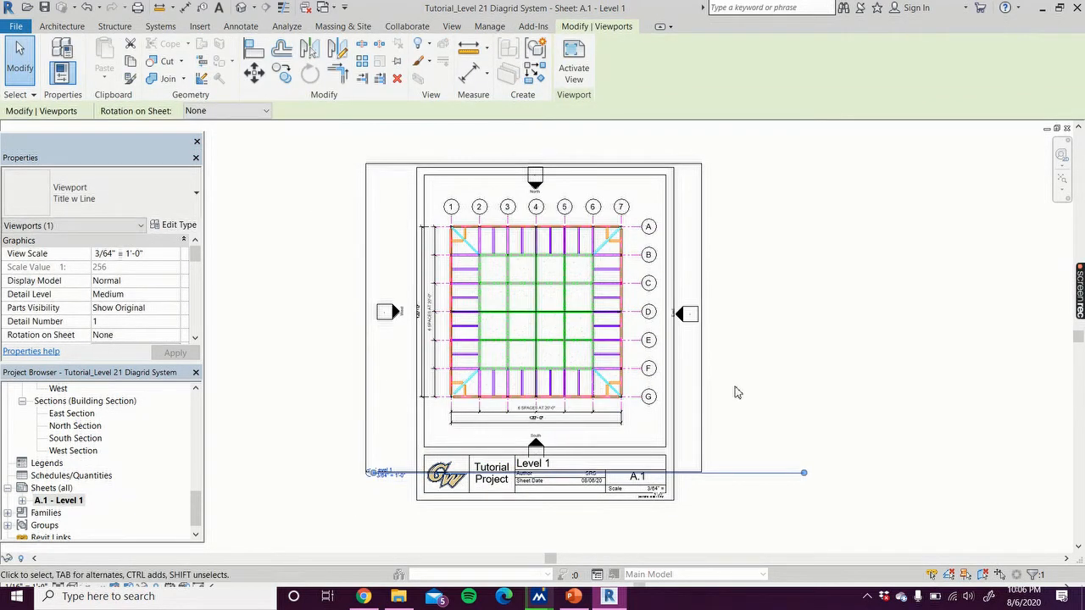
{"action": "left_click", "coordinate": [737, 392]}
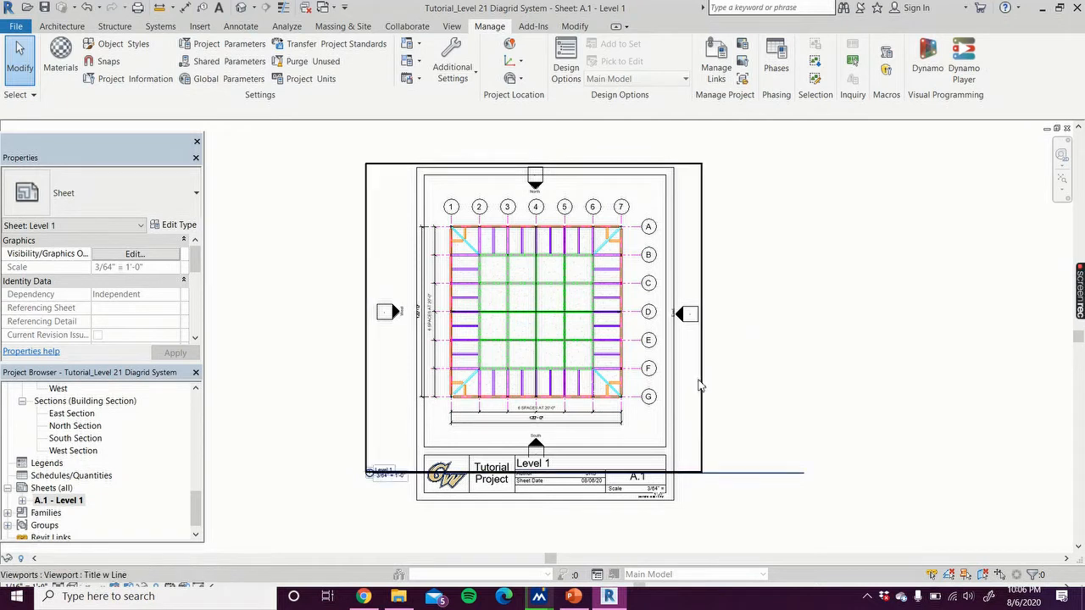
Step: Activate the Level 1 viewport and hide the north elevation arrow in the view as an individual element
{"action": "left_click", "coordinate": [649, 434]}
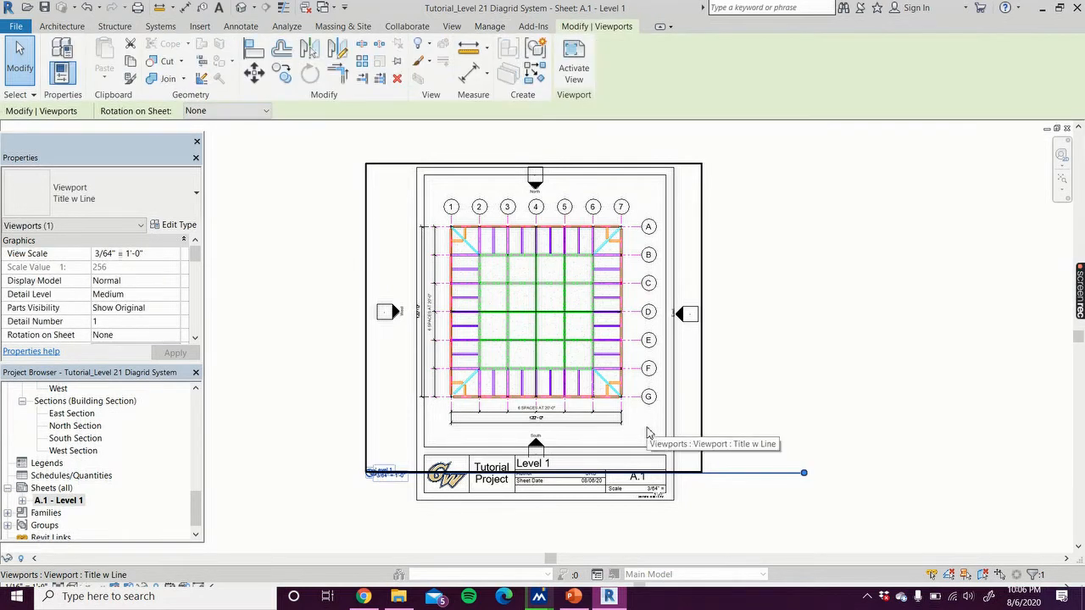
{"action": "left_click", "coordinate": [579, 70]}
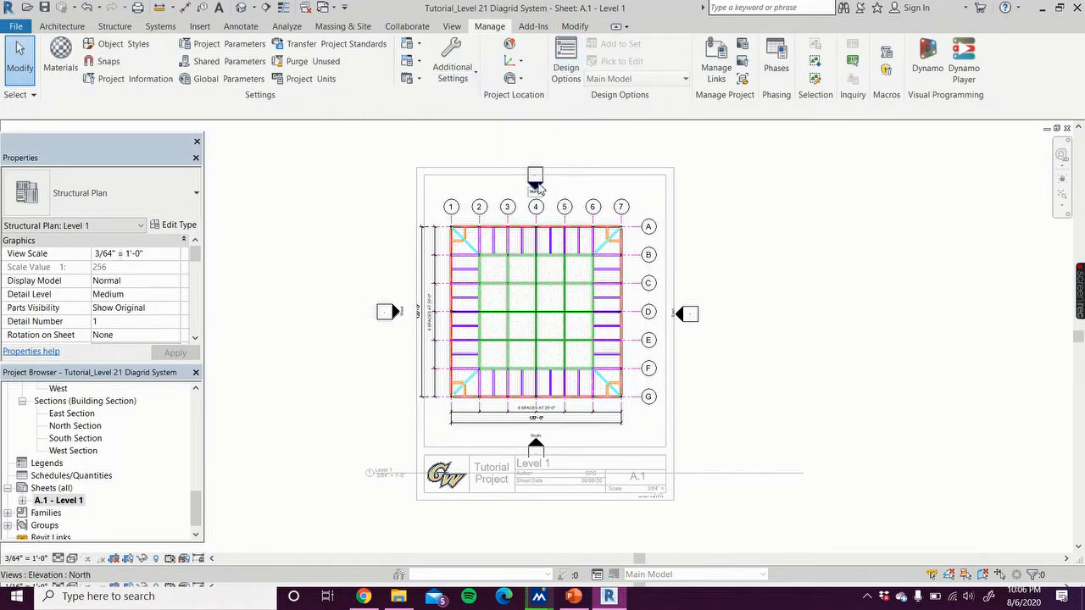
{"action": "left_click", "coordinate": [538, 188]}
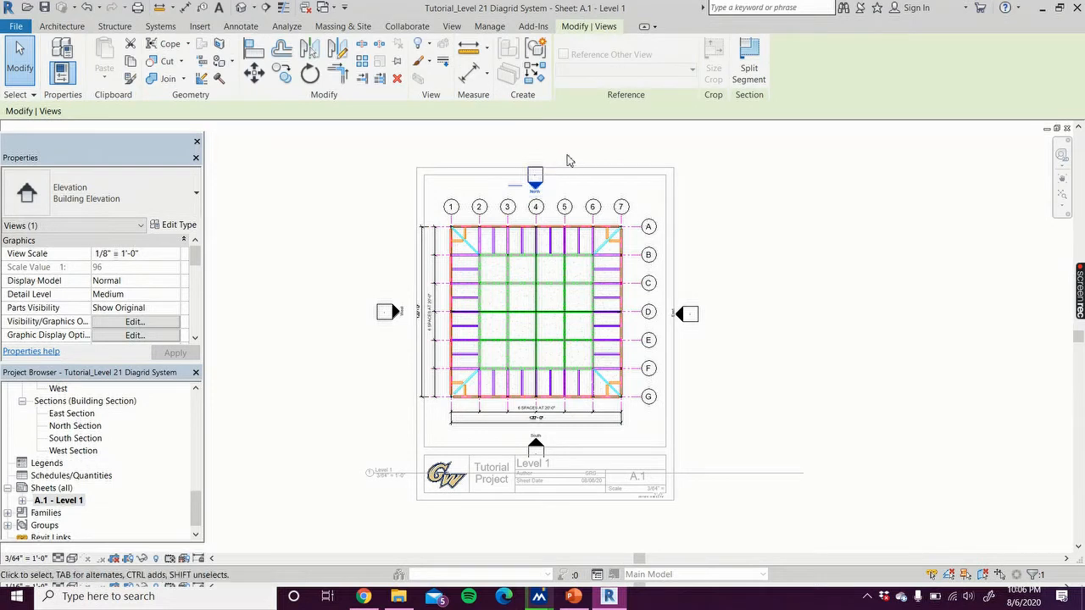
{"action": "right_click", "coordinate": [568, 160]}
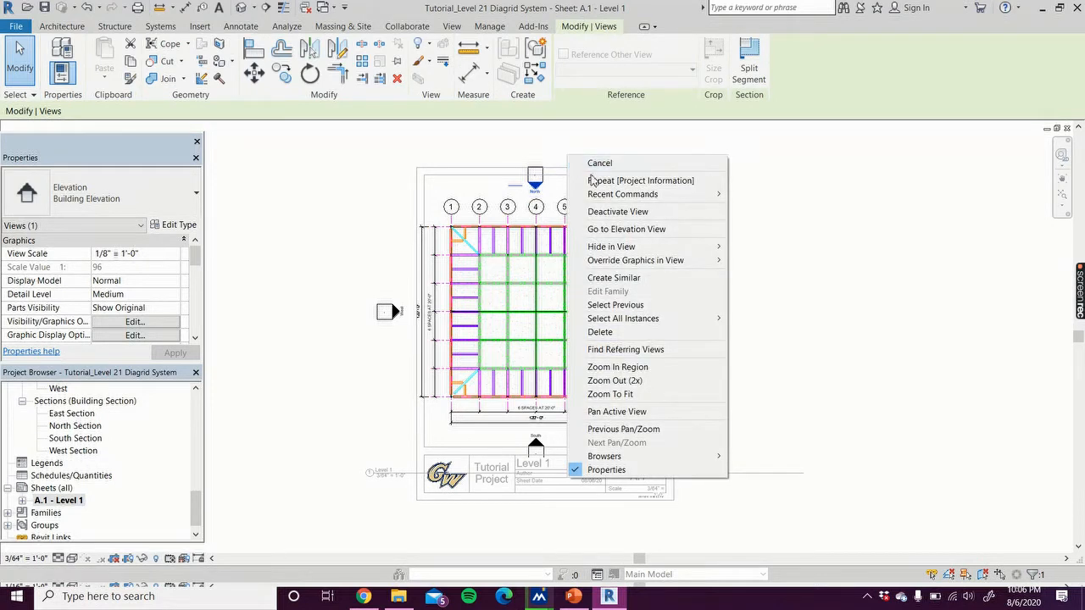
{"action": "mouse_move", "coordinate": [667, 246]}
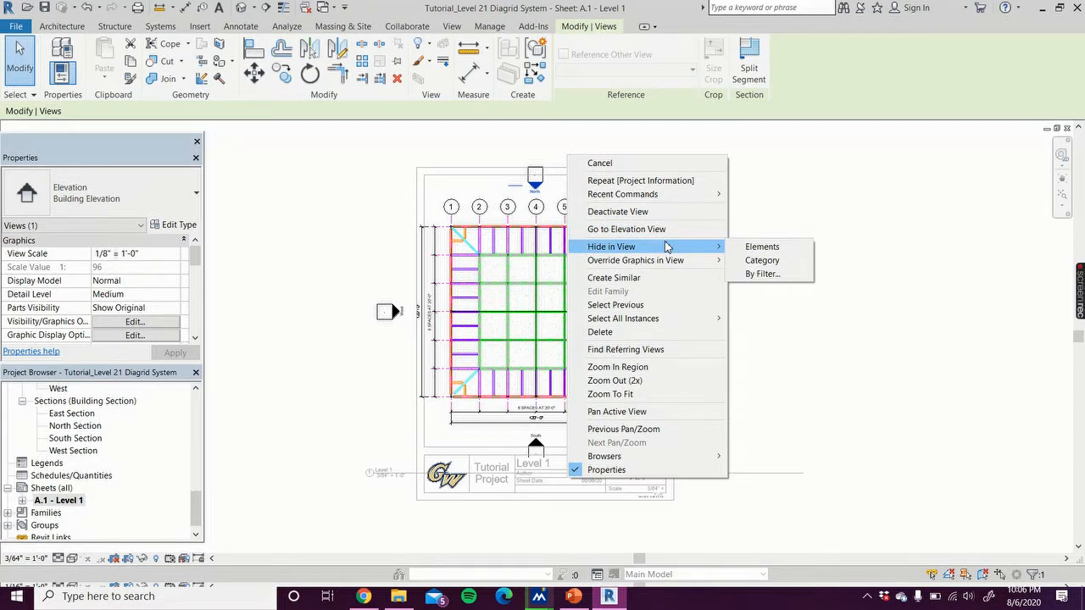
{"action": "left_click", "coordinate": [761, 246]}
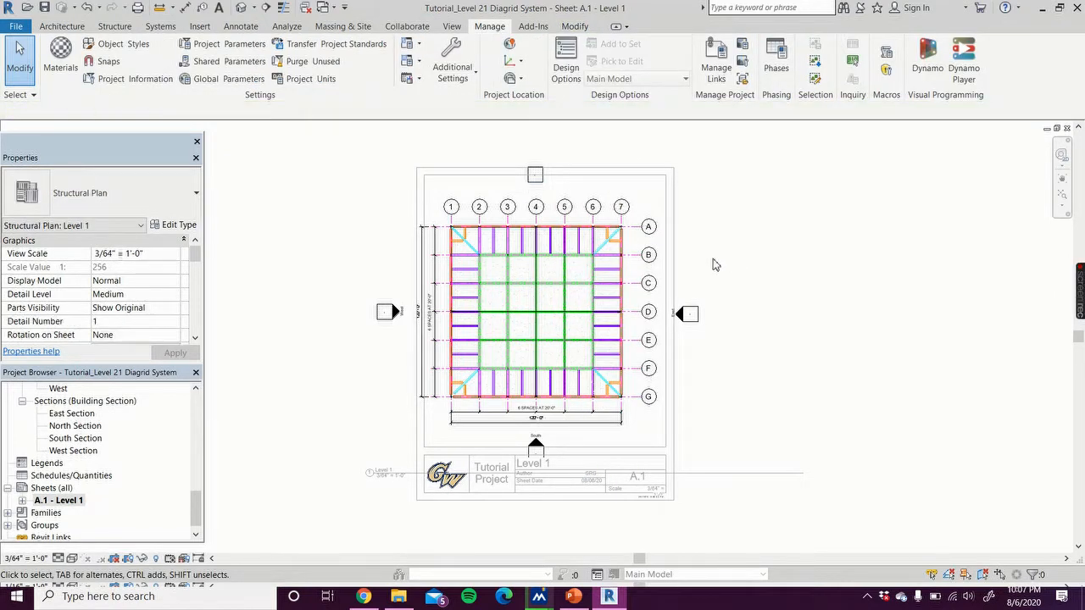
Step: Hide the whole elevation marker category in the activated plan view and deactivate the viewport
{"action": "left_click", "coordinate": [542, 182]}
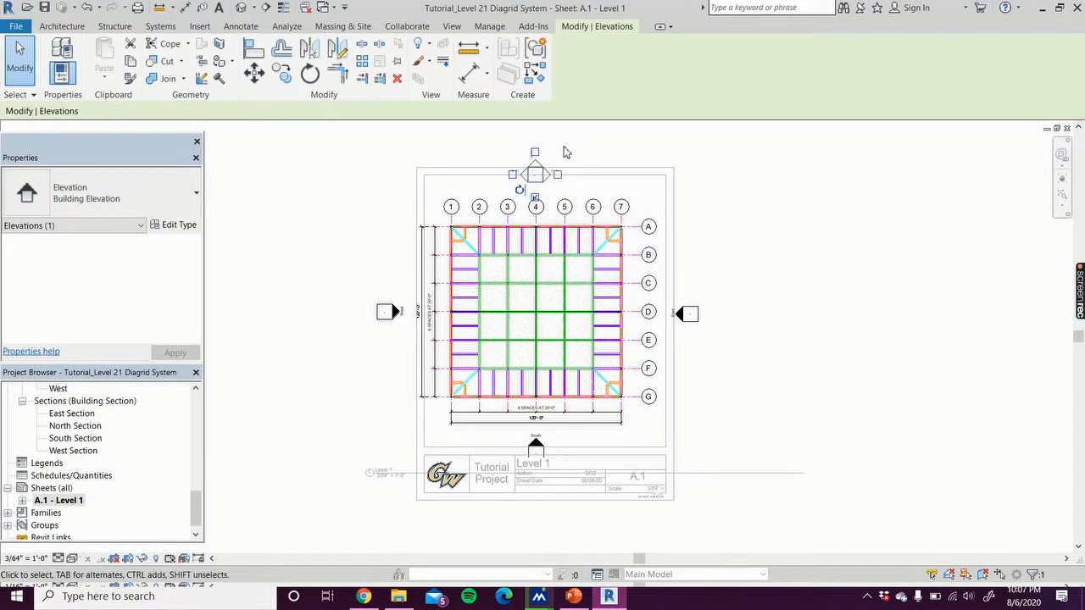
{"action": "left_click", "coordinate": [703, 230]}
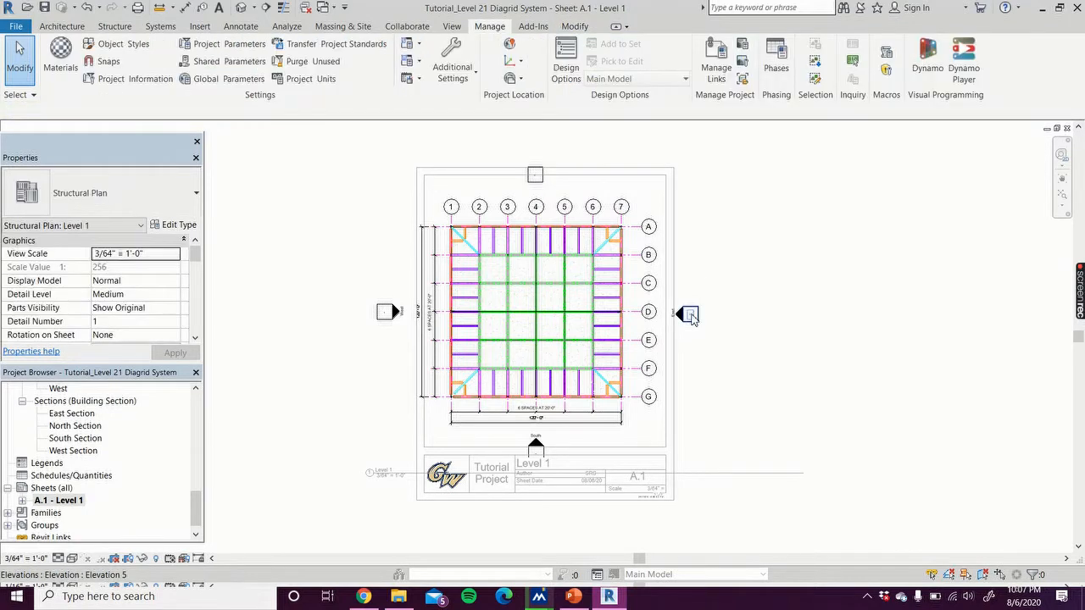
{"action": "left_click", "coordinate": [691, 315]}
{"action": "right_click", "coordinate": [696, 259]}
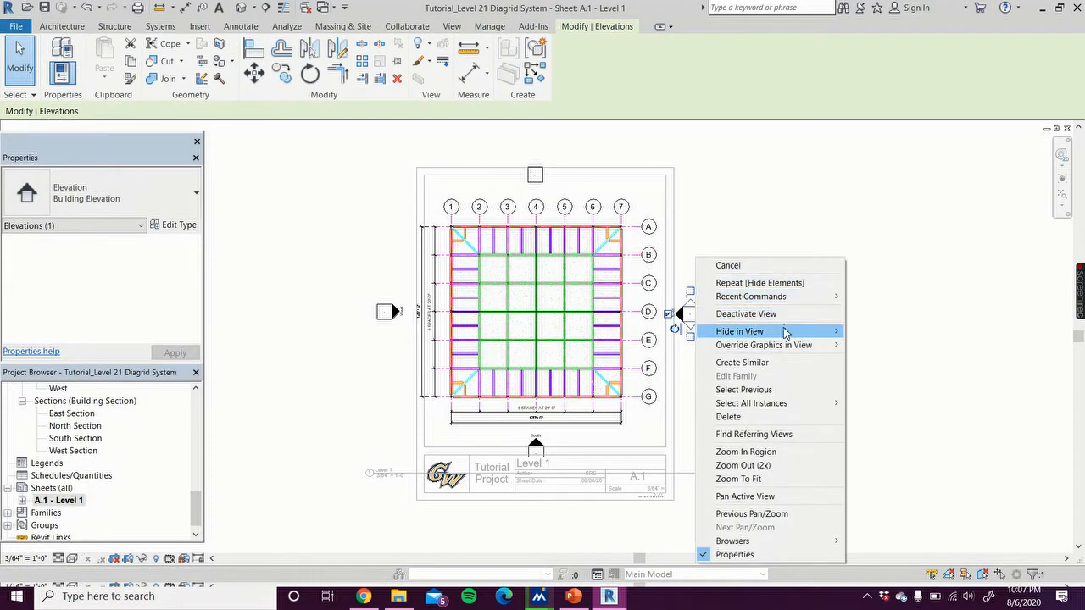
{"action": "mouse_move", "coordinate": [786, 332]}
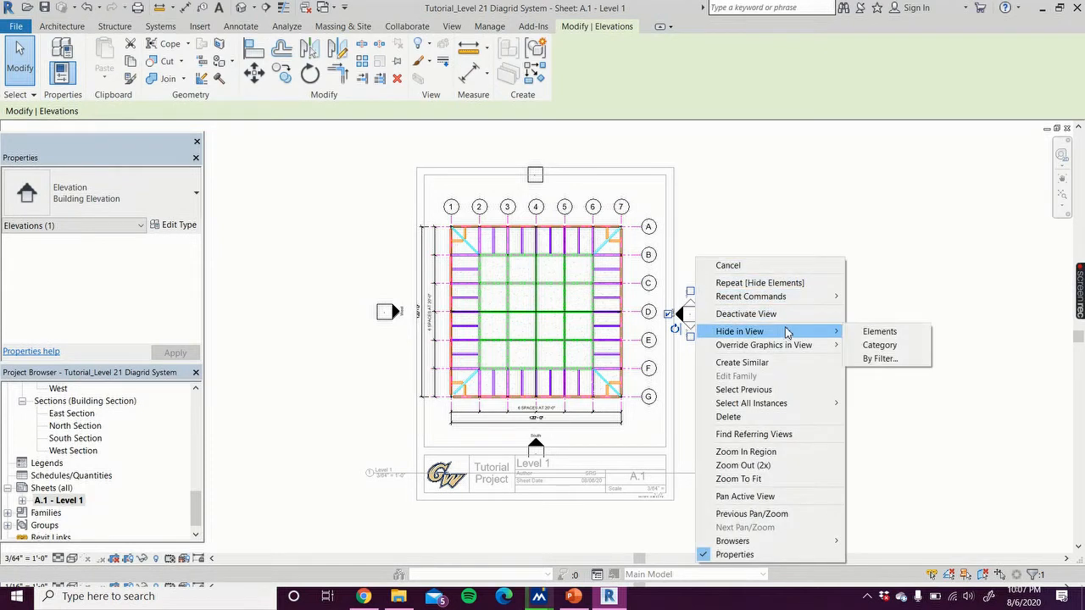
{"action": "left_click", "coordinate": [872, 351]}
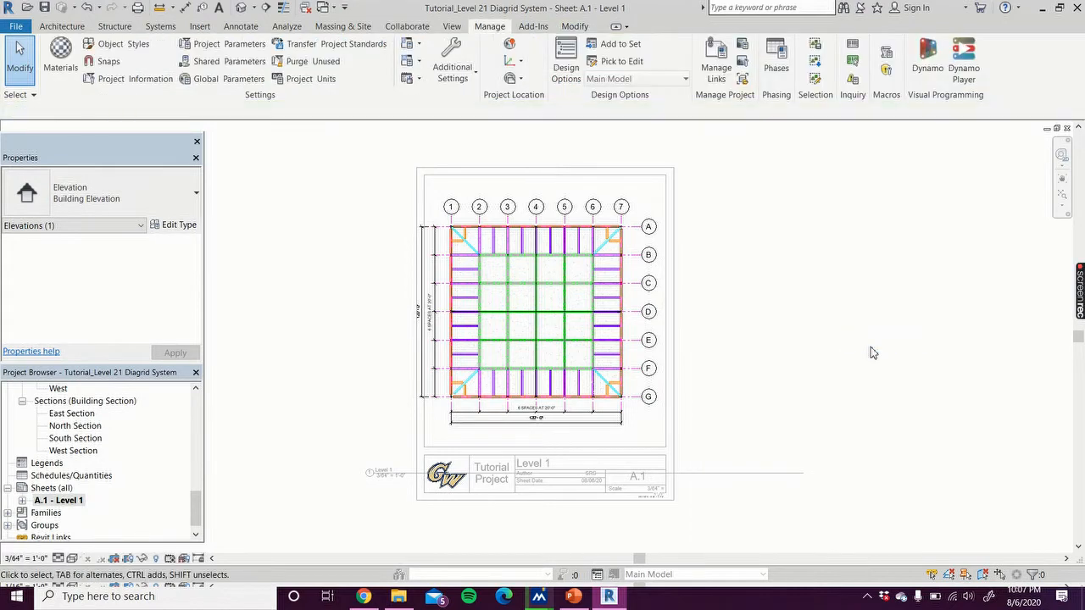
{"action": "double_click", "coordinate": [751, 275]}
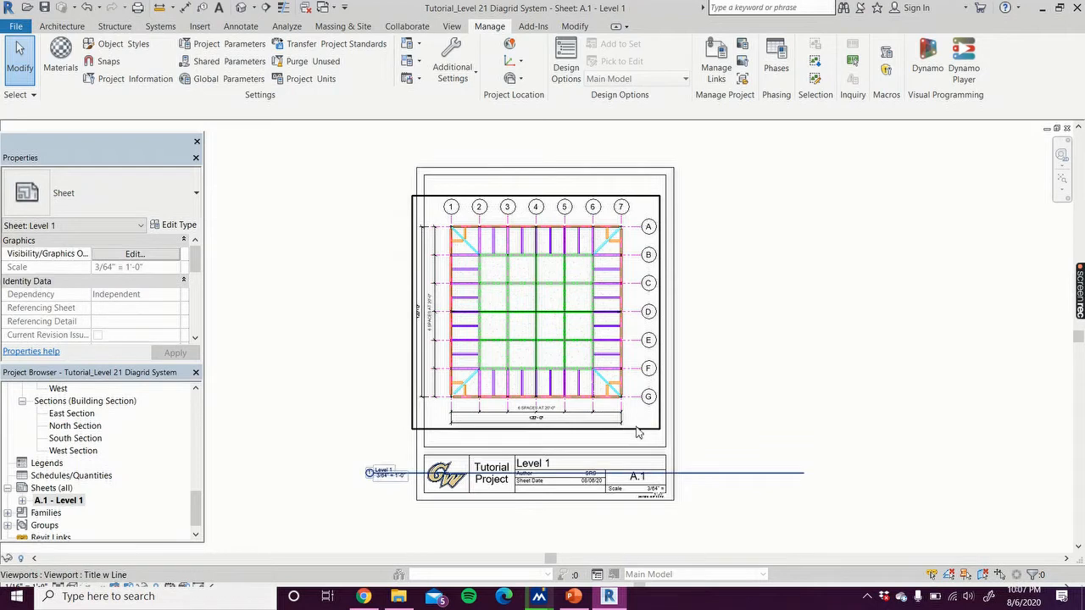
{"action": "double_click", "coordinate": [639, 433]}
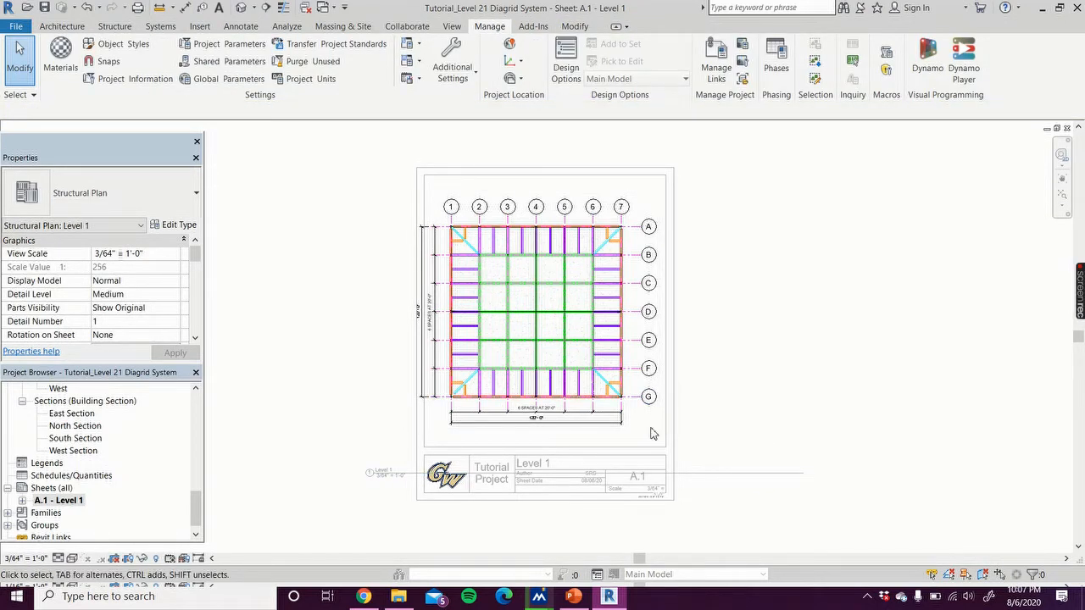
{"action": "double_click", "coordinate": [781, 408]}
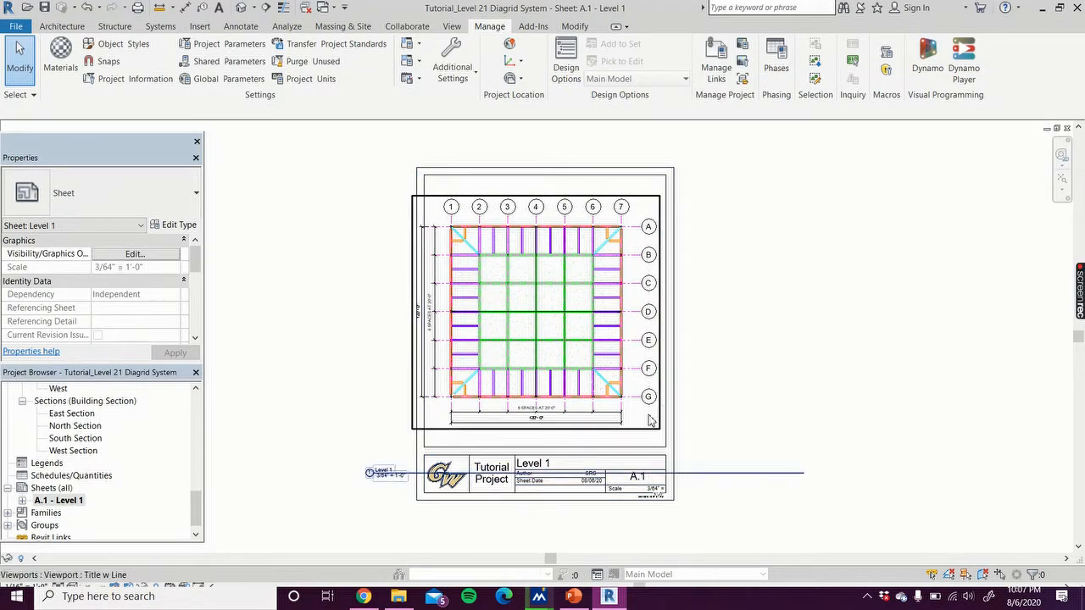
Step: Move the Level 1 viewport so the plan, grid bubbles and dimensions fit inside the sheet border
{"action": "left_click", "coordinate": [642, 426]}
{"action": "mouse_move", "coordinate": [650, 422]}
{"action": "left_mouse_down"}
{"action": "mouse_move", "coordinate": [637, 412]}
{"action": "mouse_move", "coordinate": [649, 414]}
{"action": "left_mouse_up"}
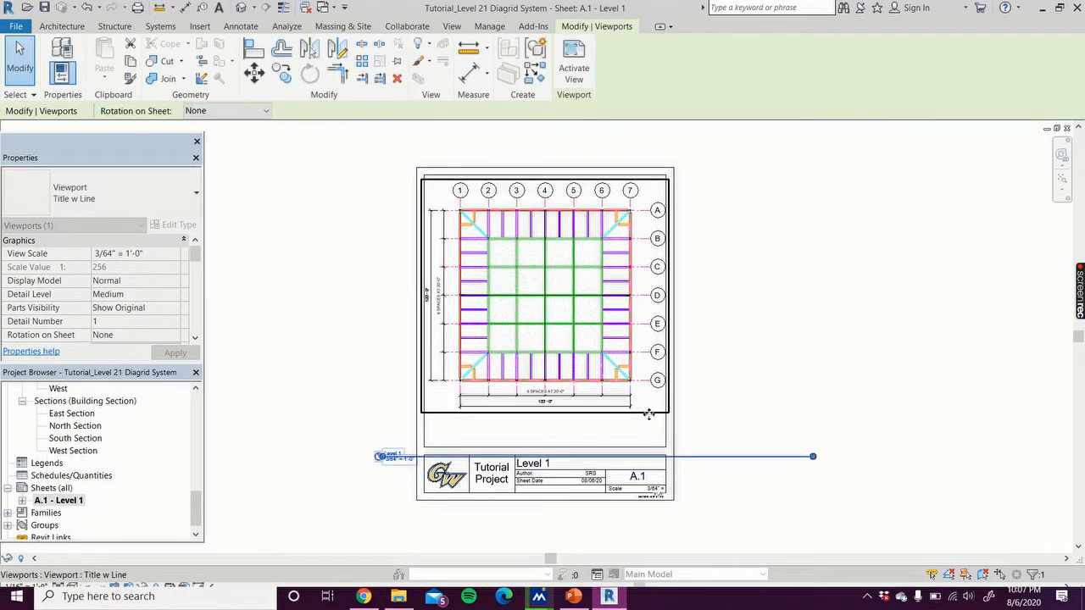
{"action": "left_click", "coordinate": [827, 345]}
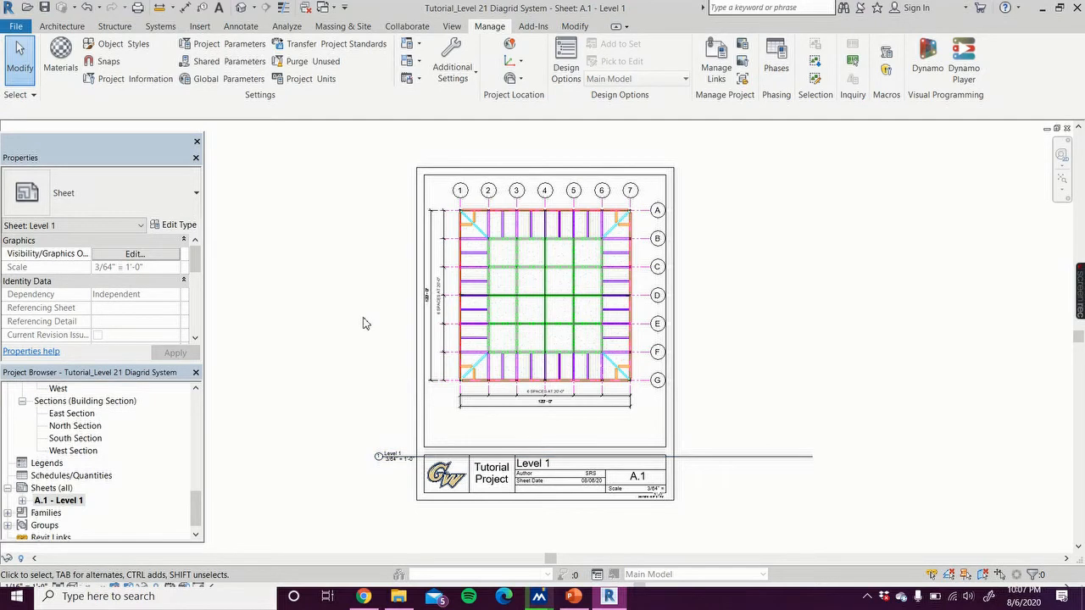
Step: Move the Level 1 view title inside the sheet border, just below the plan's lower dimensions
{"action": "scroll", "coordinate": [363, 323], "scroll_direction": "up", "scroll_amount": 2}
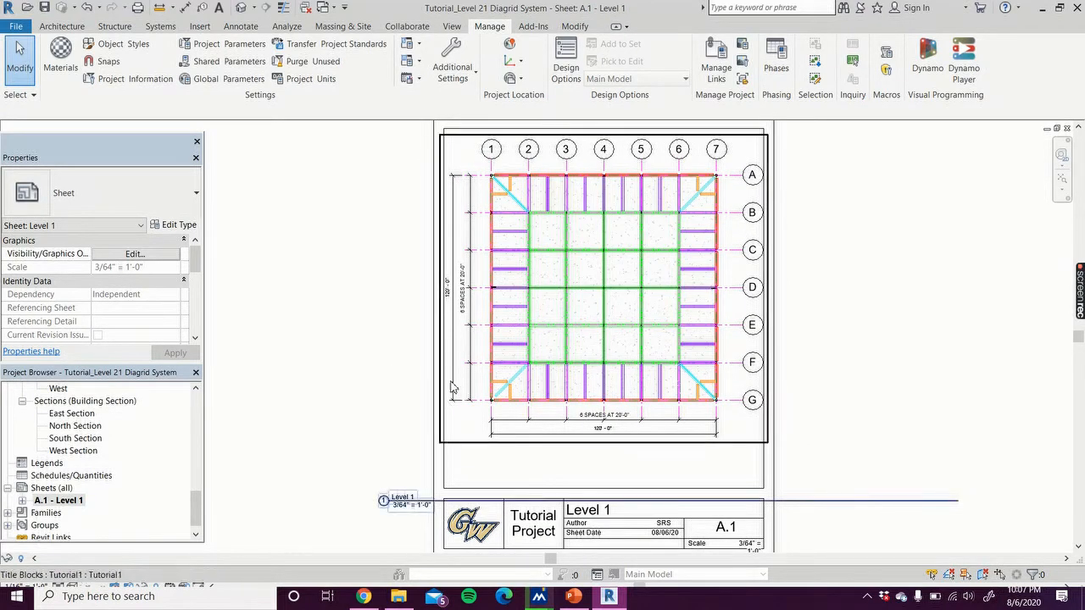
{"action": "left_click", "coordinate": [414, 510]}
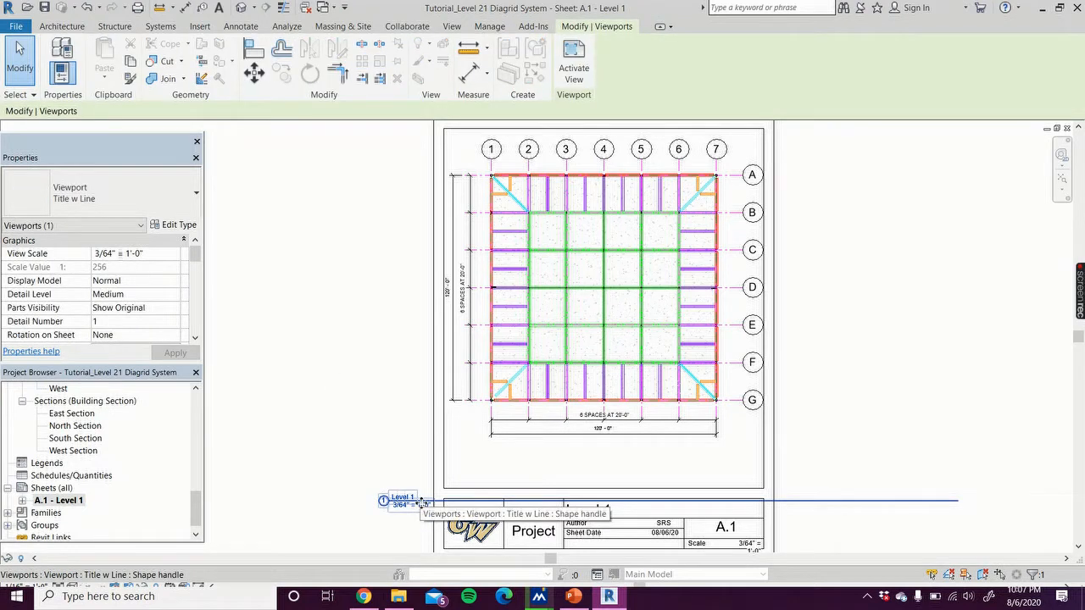
{"action": "left_click_drag", "start_coordinate": [422, 501], "coordinate": [497, 463]}
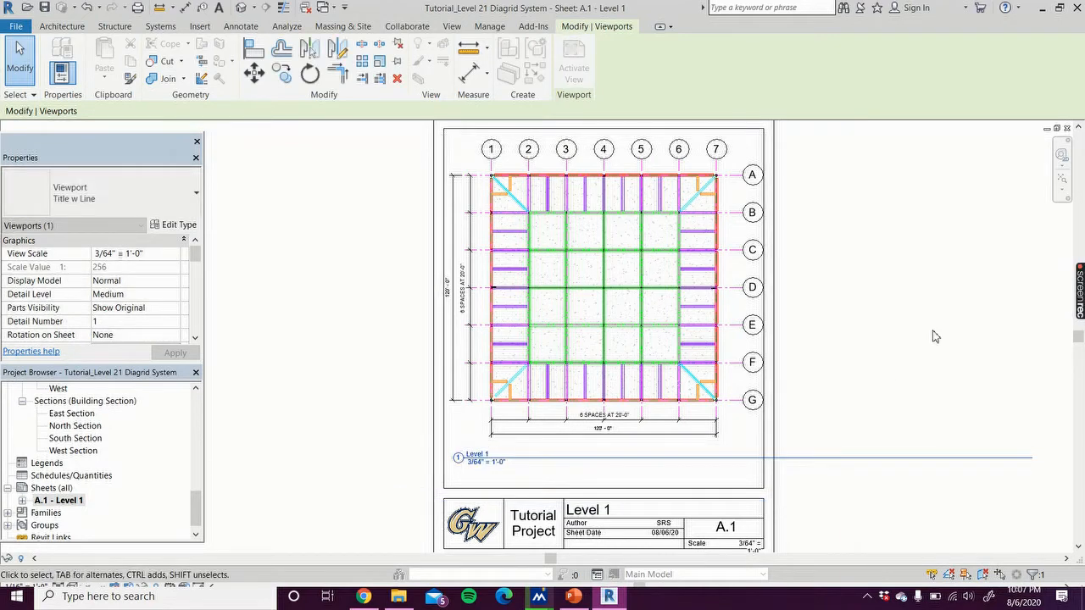
{"action": "left_click", "coordinate": [675, 434]}
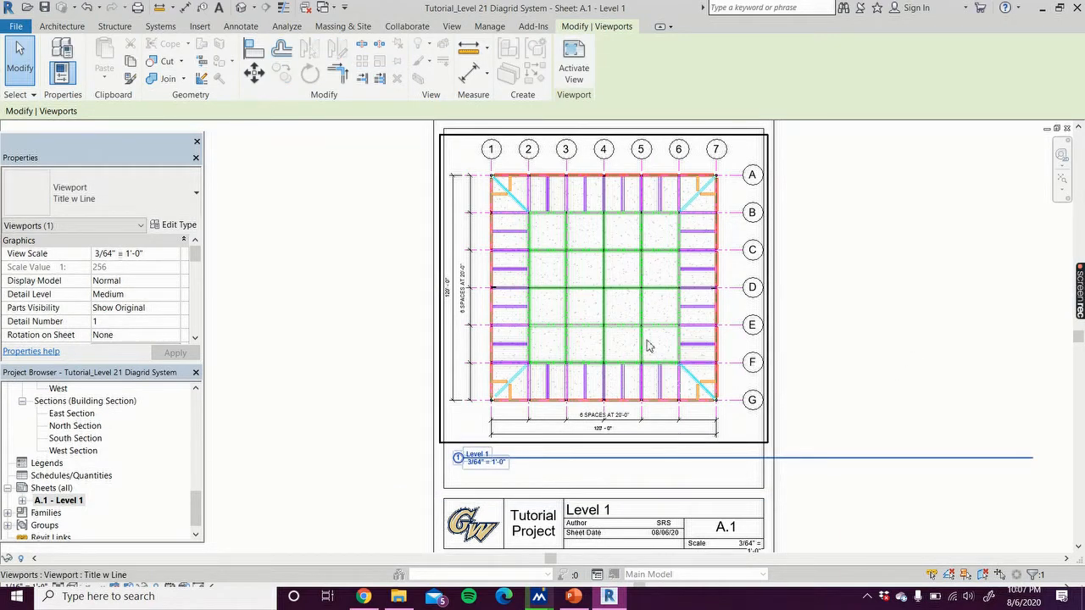
{"action": "left_click", "coordinate": [854, 334]}
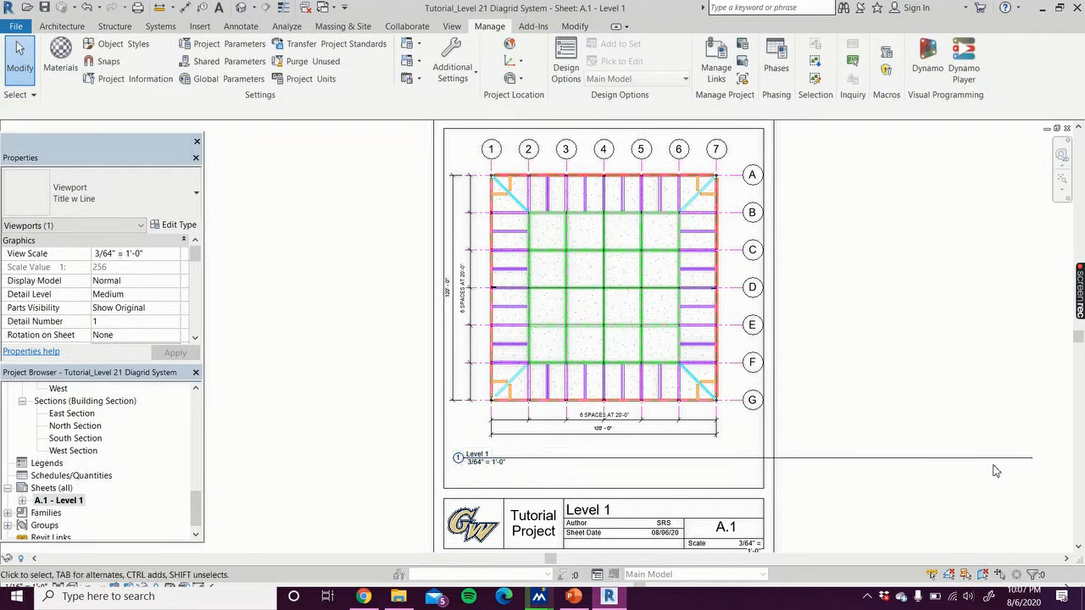
Step: Shorten the Level 1 view title line on sheet A.1 so it ends inside the sheet border
{"action": "left_click", "coordinate": [1015, 459]}
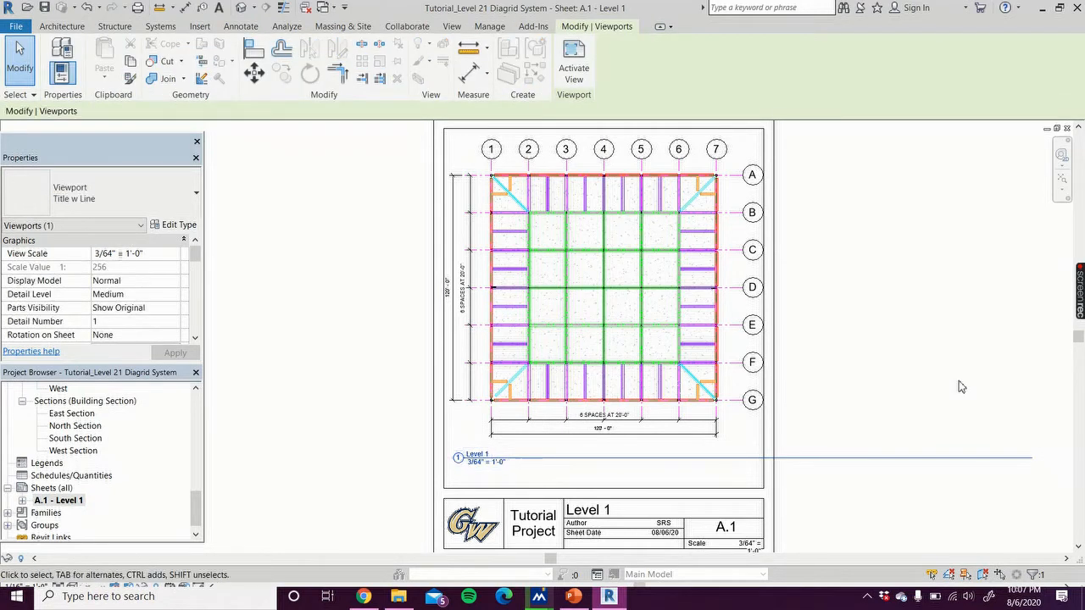
{"action": "left_click", "coordinate": [839, 427]}
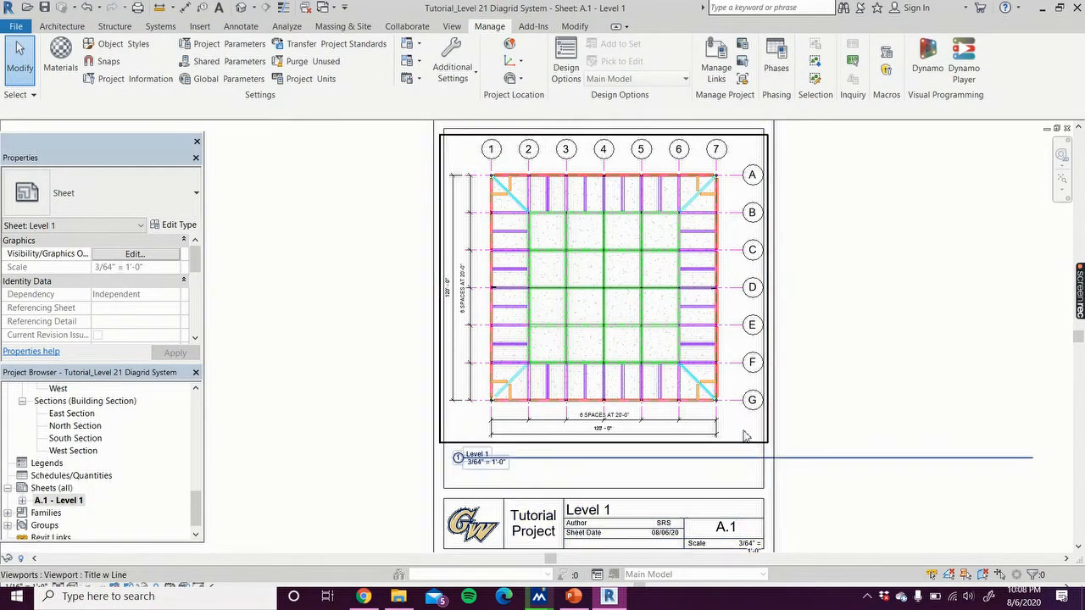
{"action": "left_click", "coordinate": [744, 435]}
{"action": "left_click_drag", "start_coordinate": [1034, 460], "coordinate": [752, 462]}
{"action": "left_click", "coordinate": [821, 450]}
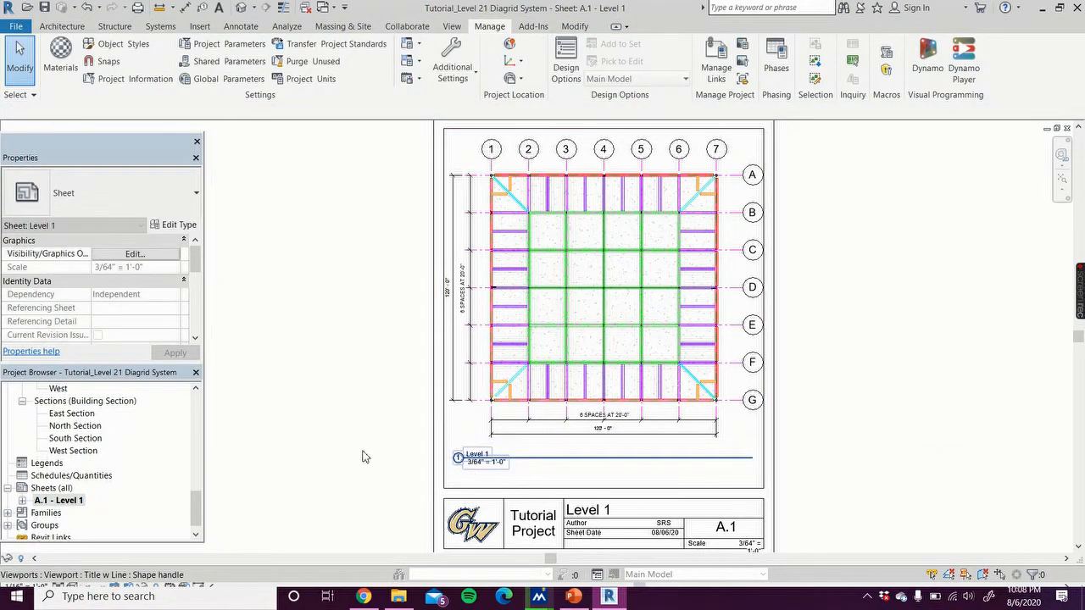
Step: Examine the A.1 sheet layout, including the plan, its view title and the title block
{"action": "left_click_drag", "start_coordinate": [193, 509], "coordinate": [198, 397]}
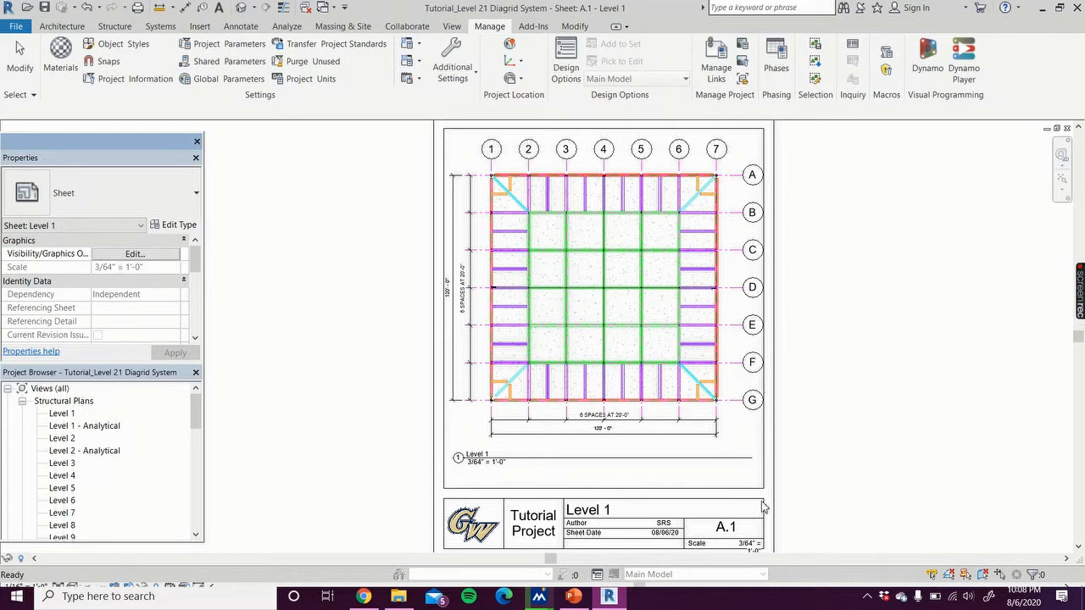
{"action": "scroll", "coordinate": [818, 512], "scroll_direction": "down", "scroll_amount": 1}
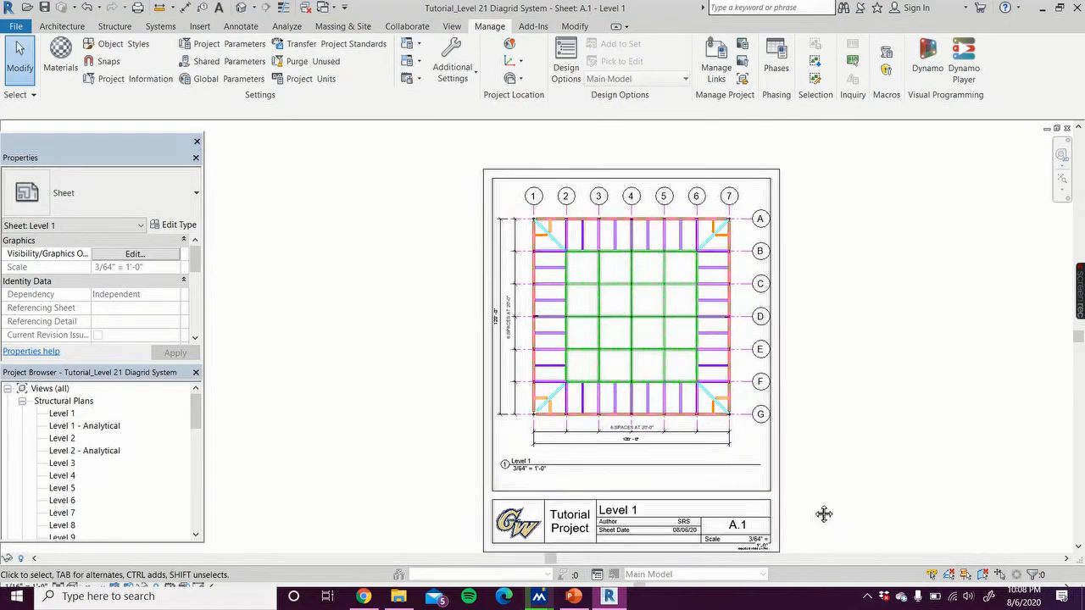
{"action": "middle_click_drag", "start_coordinate": [823, 514], "coordinate": [810, 477]}
{"action": "scroll", "coordinate": [767, 498], "scroll_direction": "up", "scroll_amount": 4}
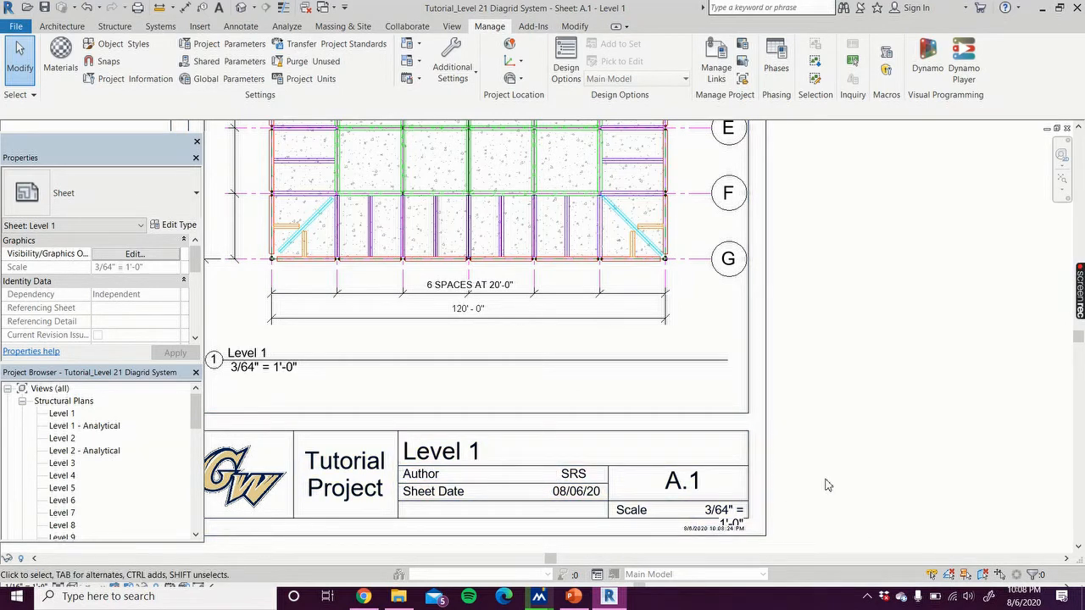
{"action": "scroll", "coordinate": [833, 351], "scroll_direction": "down", "scroll_amount": 2}
{"action": "mouse_move", "coordinate": [833, 406]}
{"action": "middle_mouse_down"}
{"action": "mouse_move", "coordinate": [823, 402]}
{"action": "mouse_move", "coordinate": [852, 388]}
{"action": "middle_mouse_up"}
{"action": "middle_click_drag", "start_coordinate": [840, 411], "coordinate": [820, 443]}
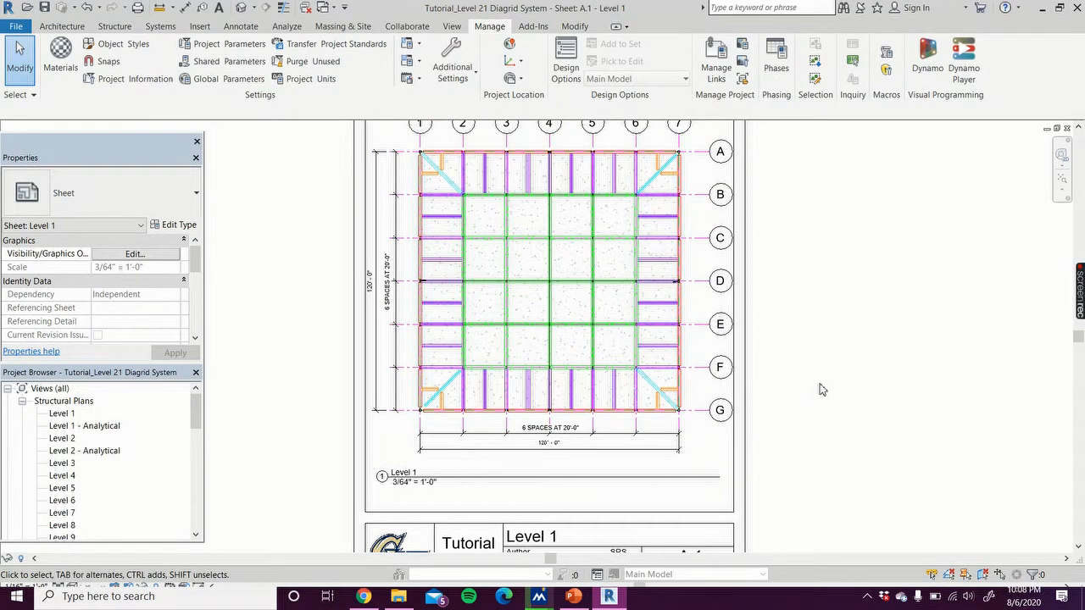
{"action": "scroll", "coordinate": [821, 390], "scroll_direction": "down", "scroll_amount": 2}
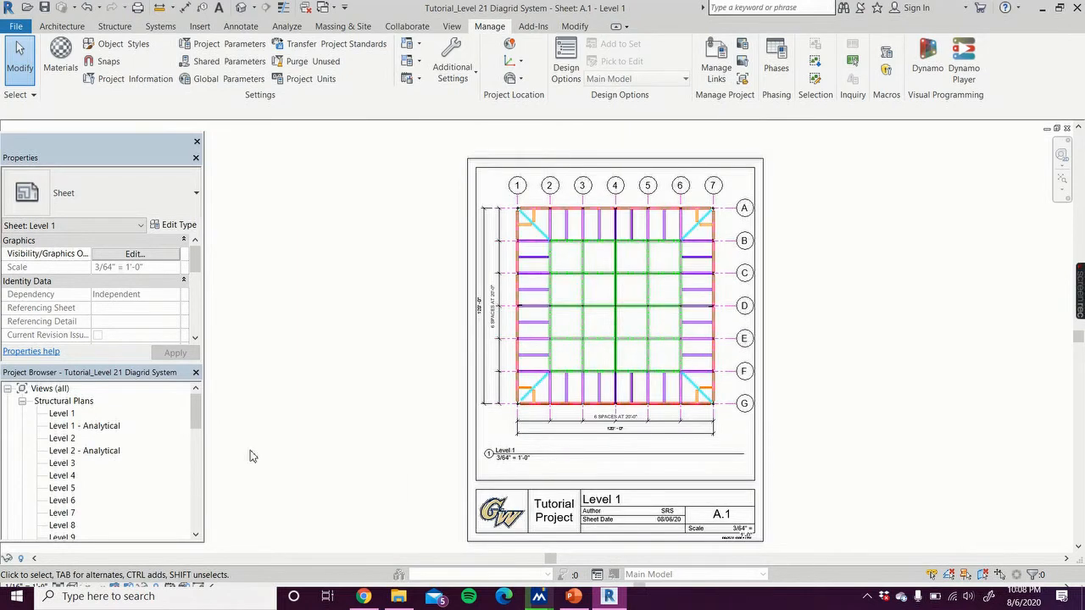
Step: Create a new sheet with the Tutorial1 titleblock
{"action": "left_click_drag", "start_coordinate": [195, 414], "coordinate": [200, 517]}
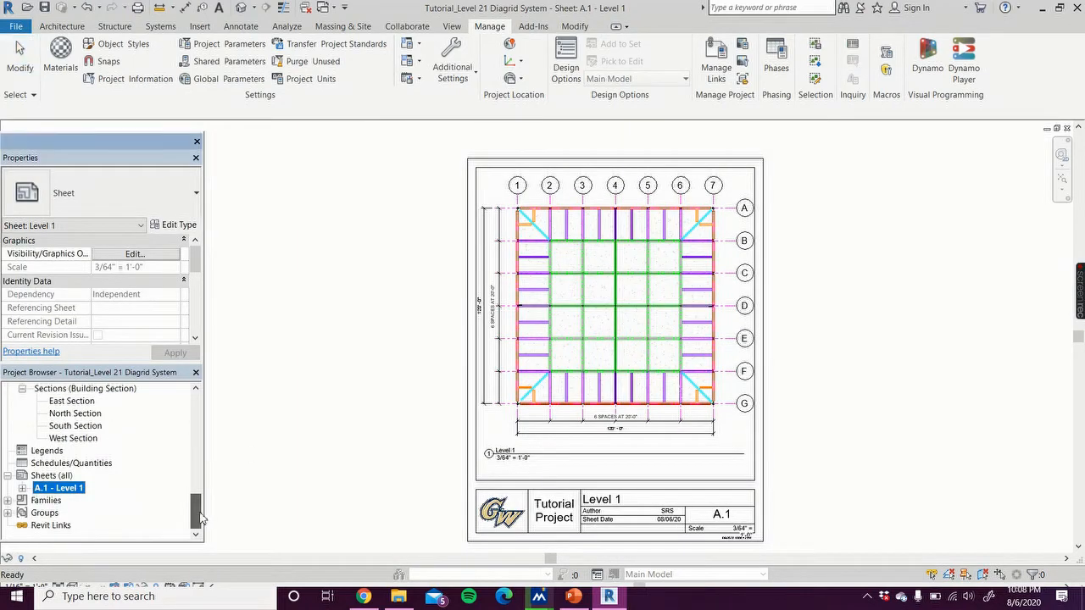
{"action": "left_click", "coordinate": [50, 476]}
{"action": "right_click", "coordinate": [54, 477]}
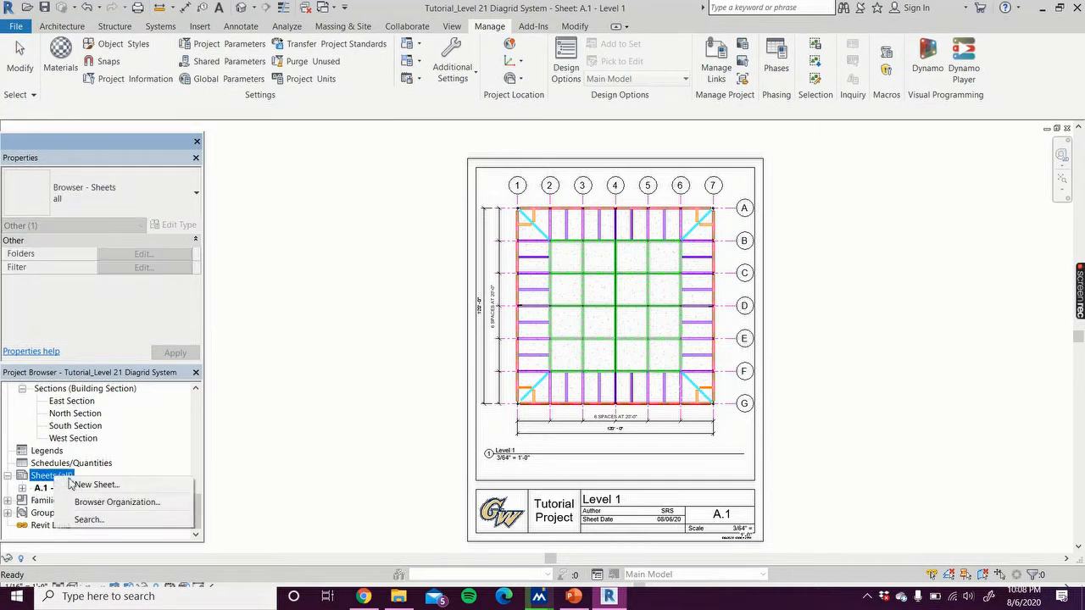
{"action": "left_click", "coordinate": [85, 484]}
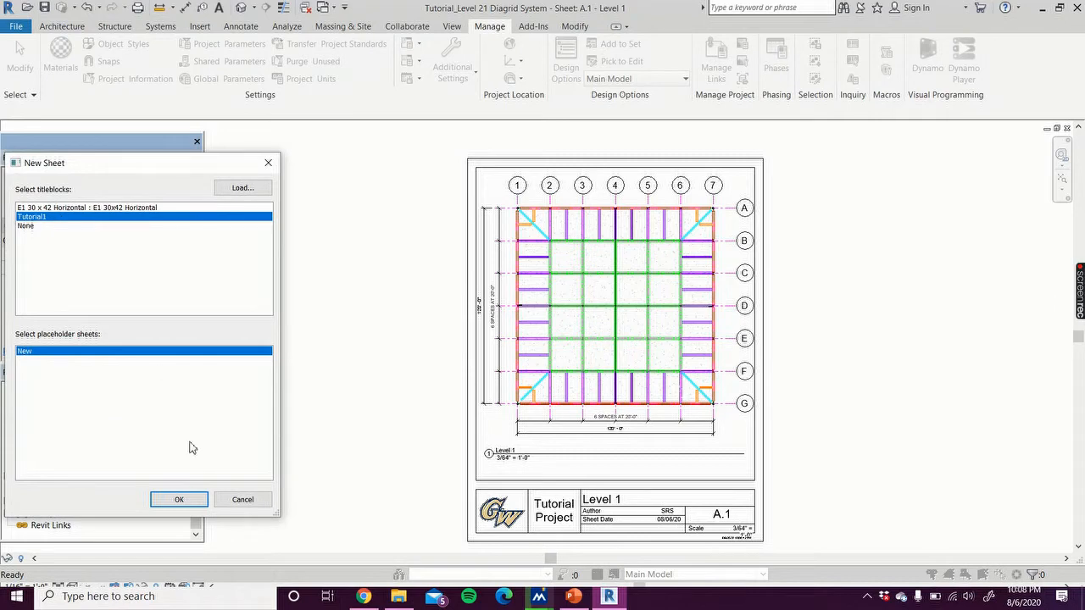
{"action": "left_click", "coordinate": [178, 500]}
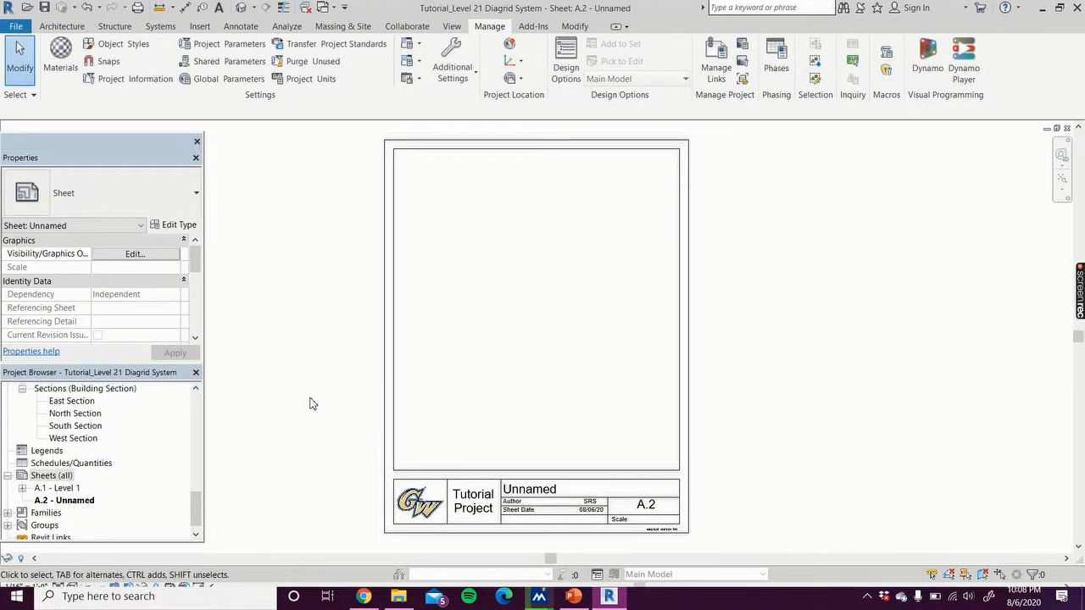
Step: Place the West Section view on the new A.2 sheet, centred over the drawing area
{"action": "left_click_drag", "start_coordinate": [195, 514], "coordinate": [213, 406]}
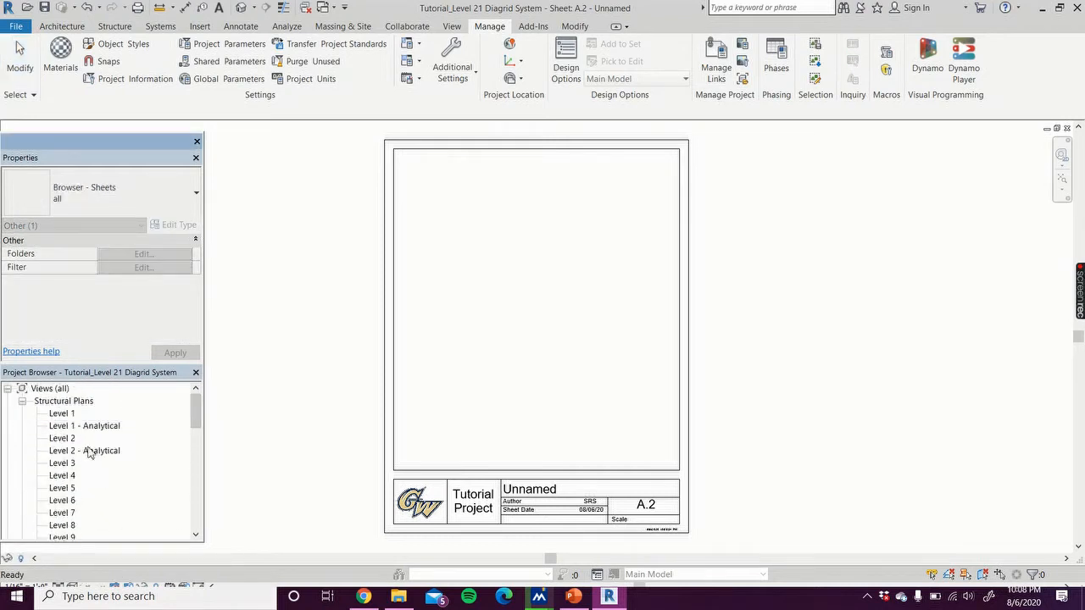
{"action": "left_click_drag", "start_coordinate": [201, 413], "coordinate": [193, 490]}
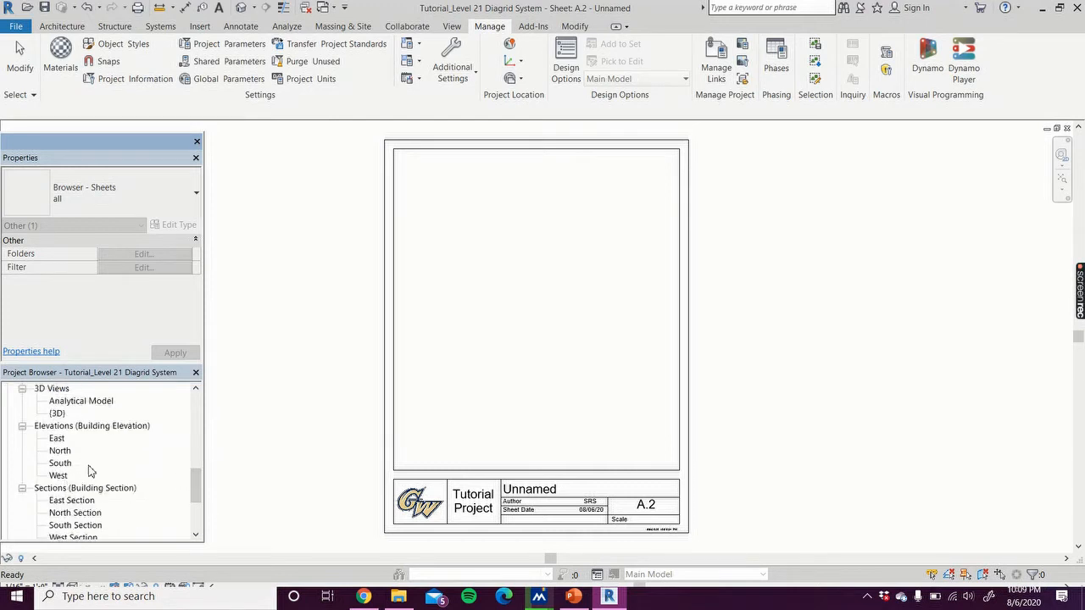
{"action": "scroll", "coordinate": [96, 472], "scroll_direction": "down", "scroll_amount": 1}
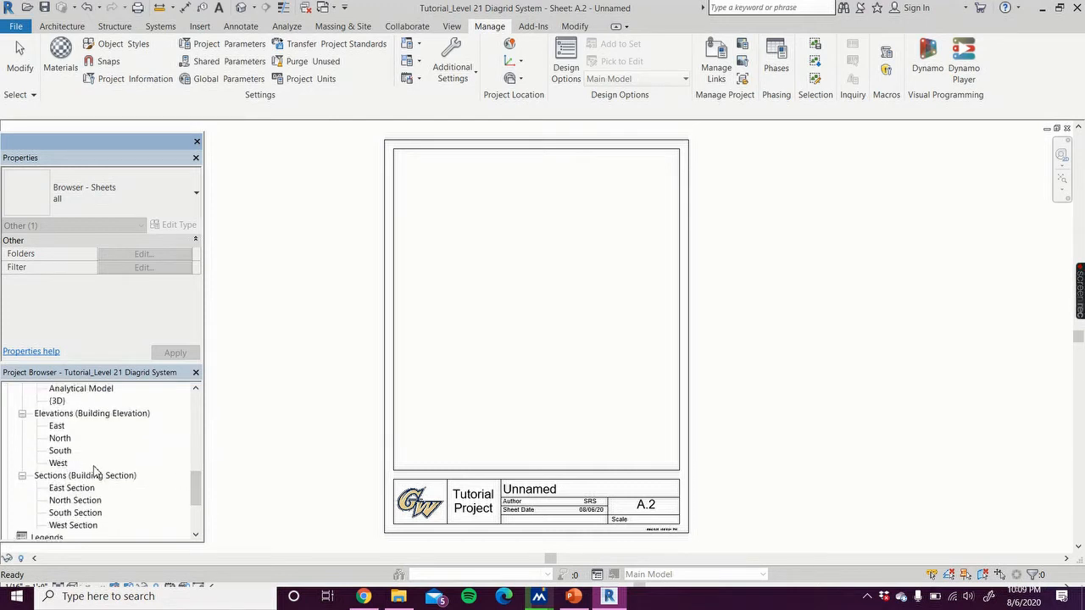
{"action": "left_click", "coordinate": [74, 525]}
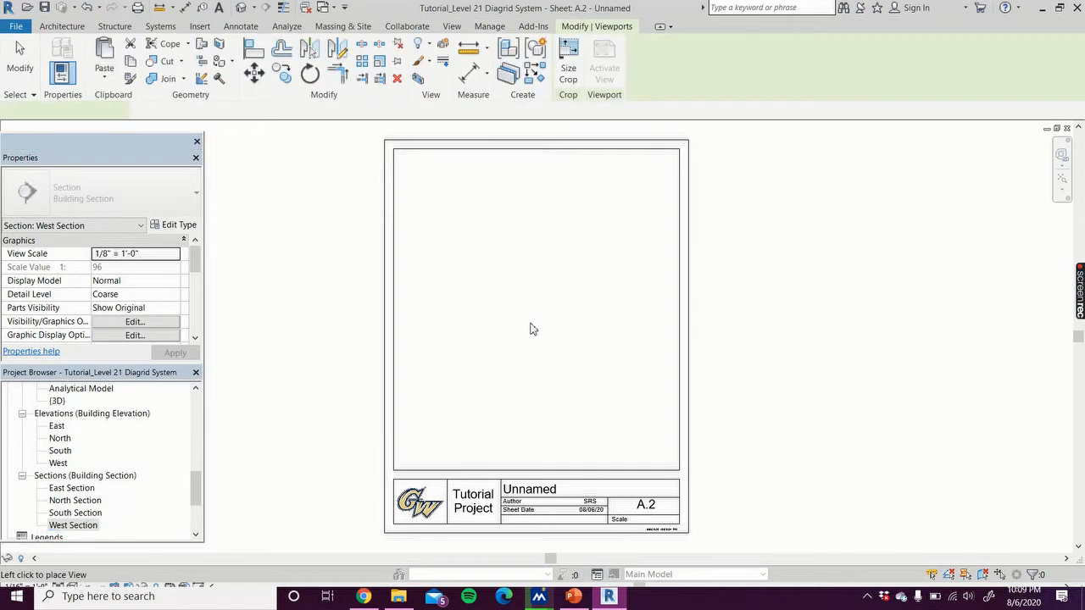
{"action": "left_click", "coordinate": [547, 284]}
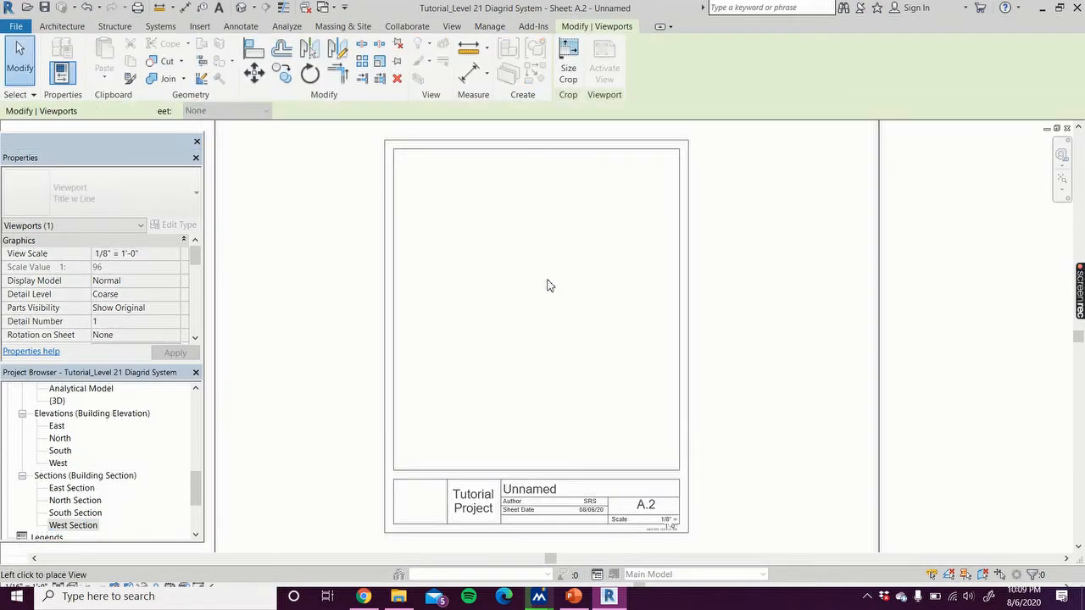
{"action": "scroll", "coordinate": [548, 302], "scroll_direction": "down", "scroll_amount": 4}
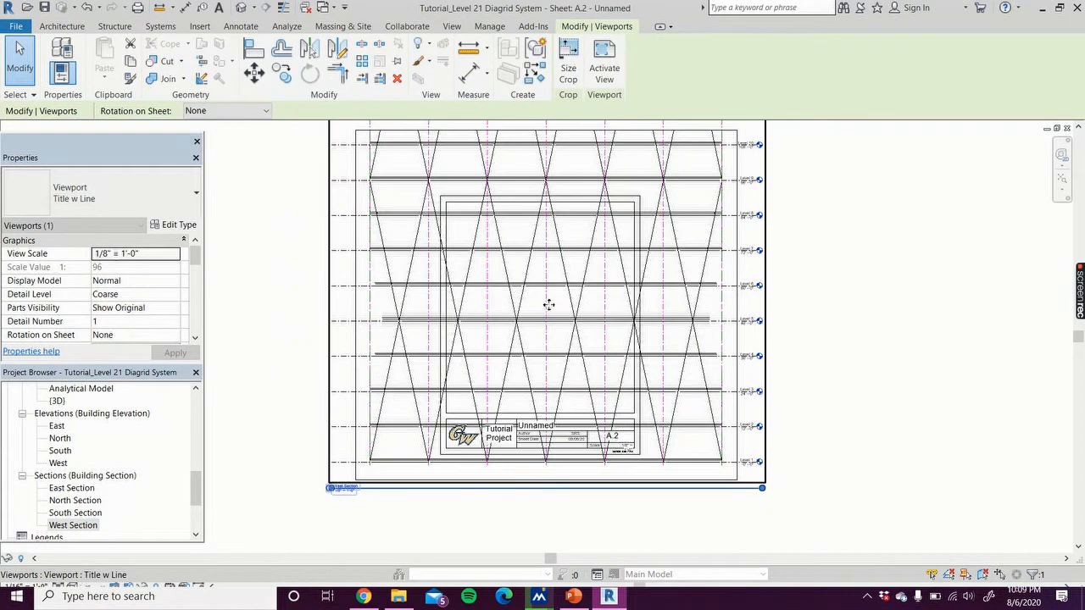
Step: Open the West Section view and extend the top of its crop region upward past the highest framing level
{"action": "left_click_drag", "start_coordinate": [198, 488], "coordinate": [207, 509]}
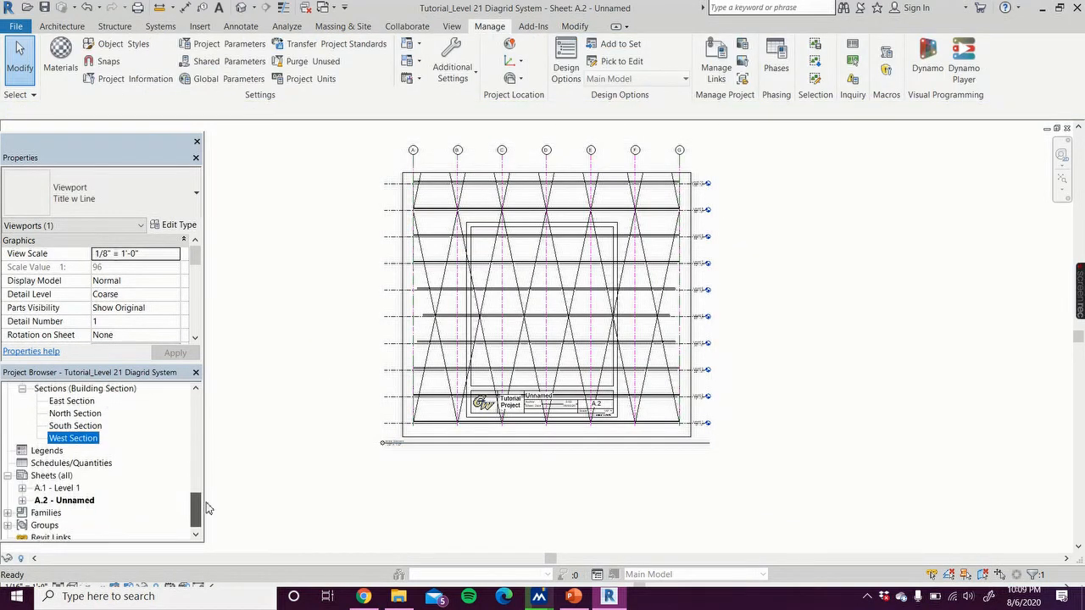
{"action": "double_click", "coordinate": [73, 439]}
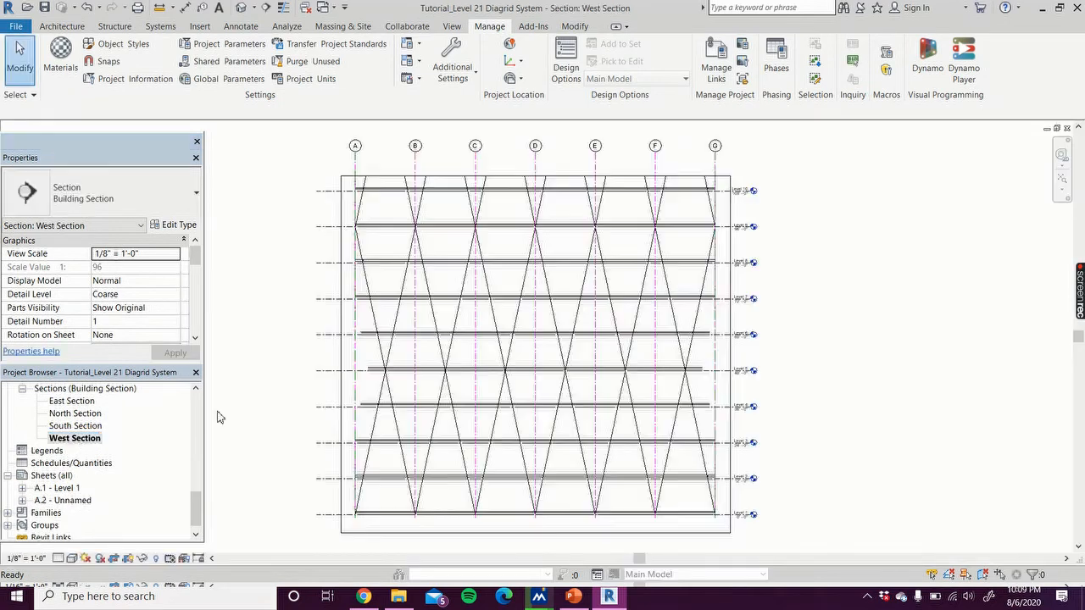
{"action": "scroll", "coordinate": [520, 193], "scroll_direction": "down", "scroll_amount": 4}
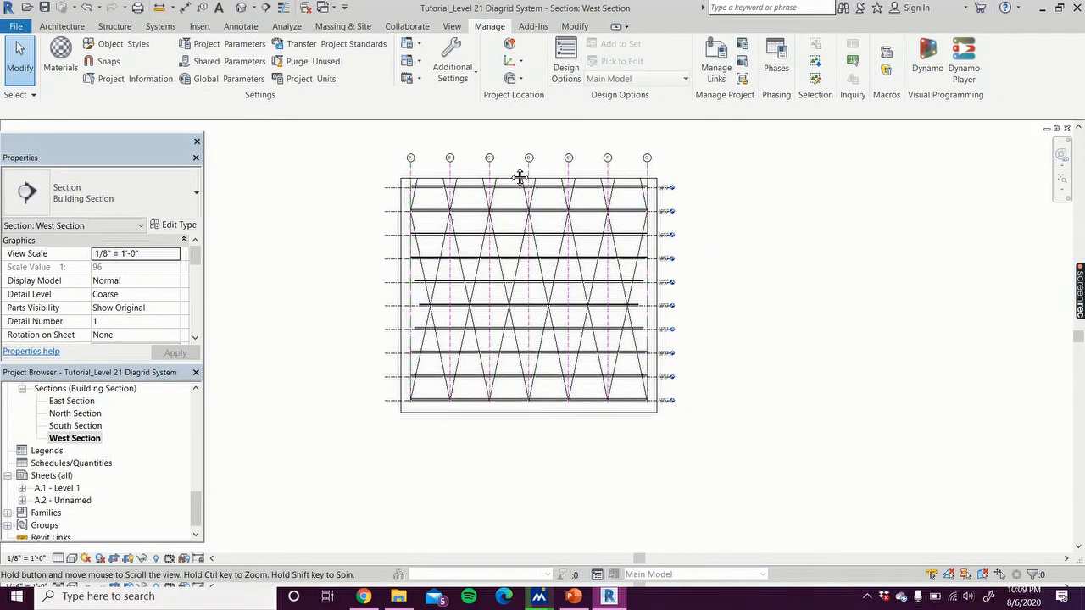
{"action": "left_click", "coordinate": [453, 262]}
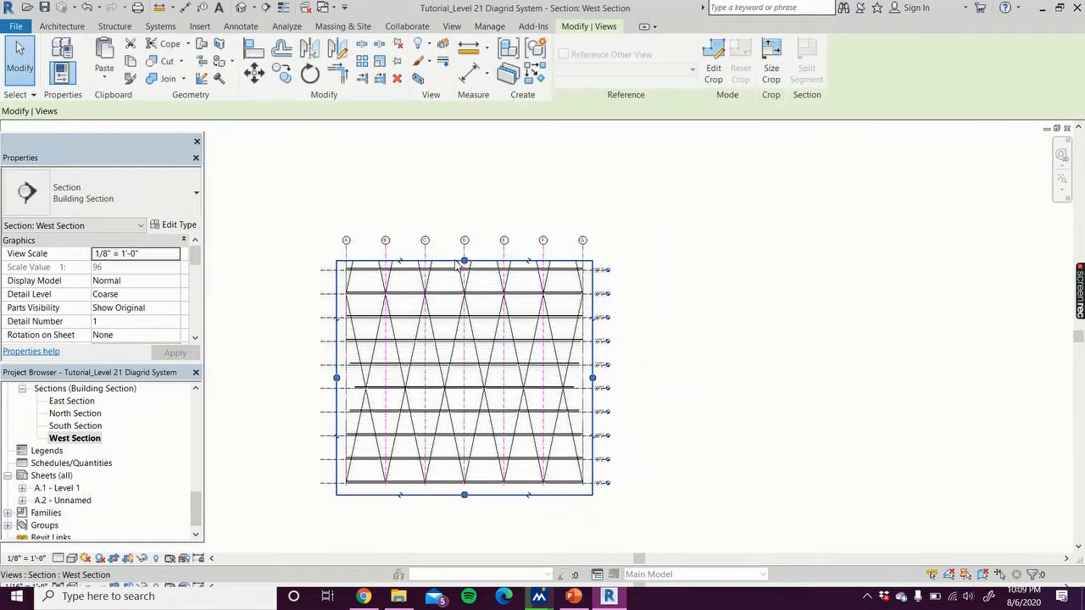
{"action": "left_click_drag", "start_coordinate": [472, 221], "coordinate": [513, 141]}
{"action": "middle_click_drag", "start_coordinate": [687, 184], "coordinate": [669, 342]}
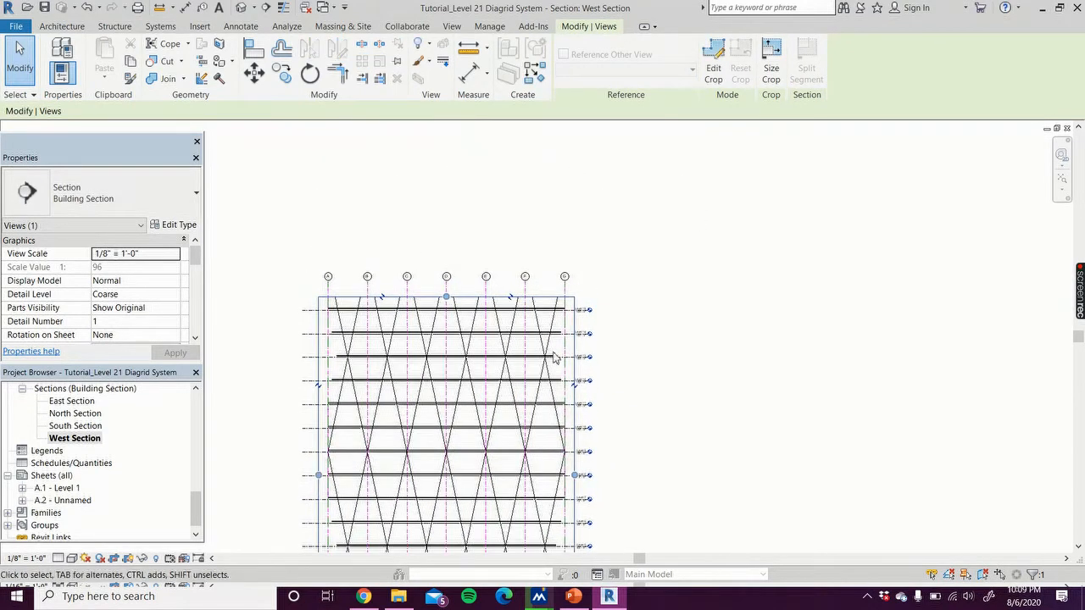
{"action": "left_click_drag", "start_coordinate": [447, 272], "coordinate": [472, 145]}
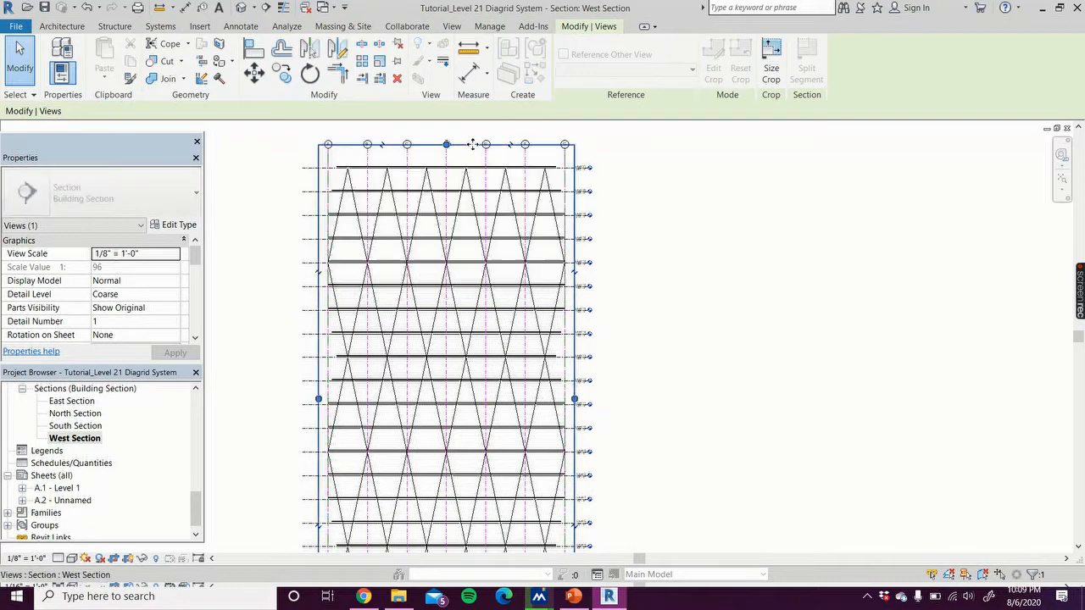
{"action": "middle_click_drag", "start_coordinate": [678, 392], "coordinate": [683, 262]}
{"action": "left_click", "coordinate": [683, 288]}
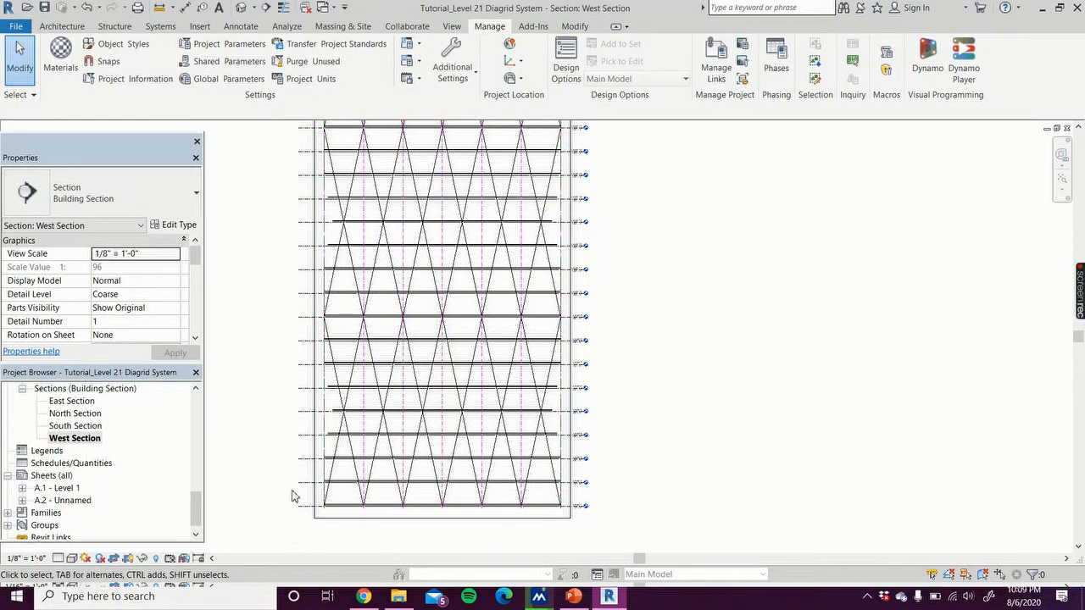
{"action": "scroll", "coordinate": [302, 475], "scroll_direction": "up", "scroll_amount": 3}
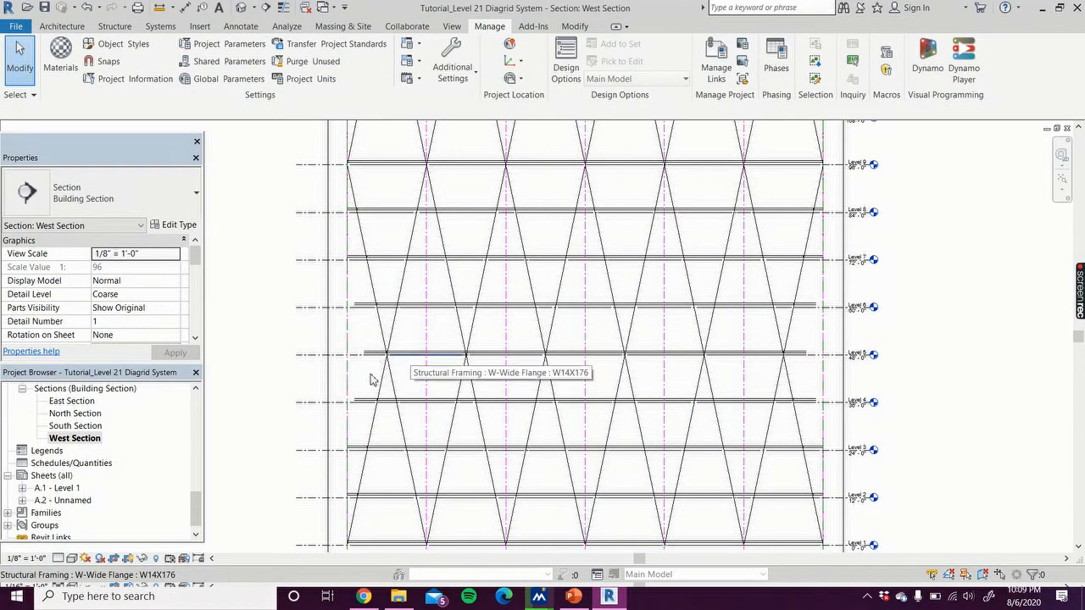
{"action": "scroll", "coordinate": [284, 411], "scroll_direction": "down", "scroll_amount": 2}
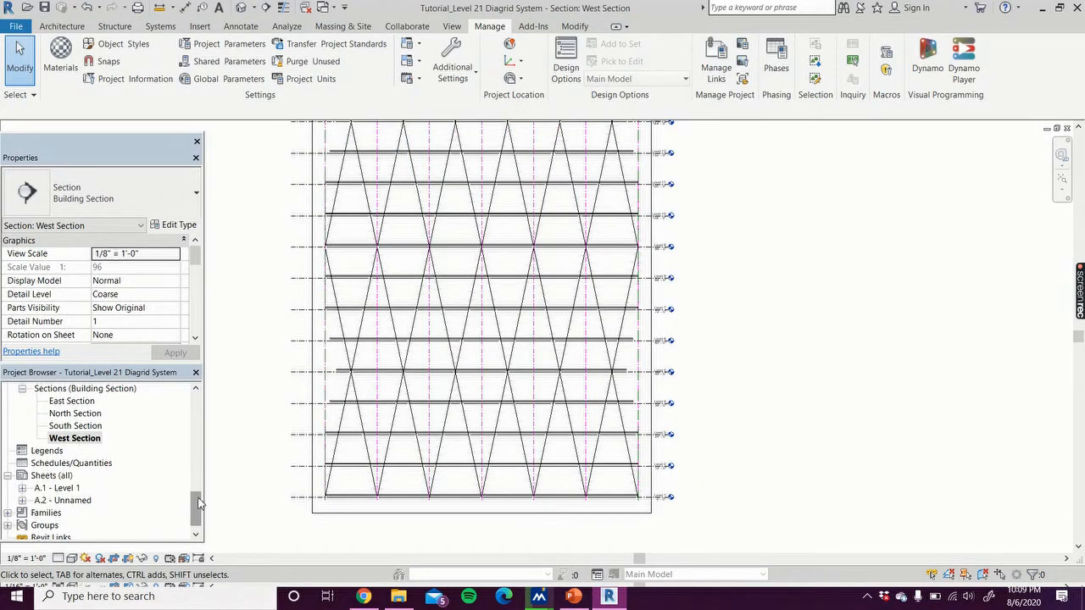
{"action": "left_click_drag", "start_coordinate": [198, 504], "coordinate": [212, 395]}
{"action": "double_click", "coordinate": [66, 415]}
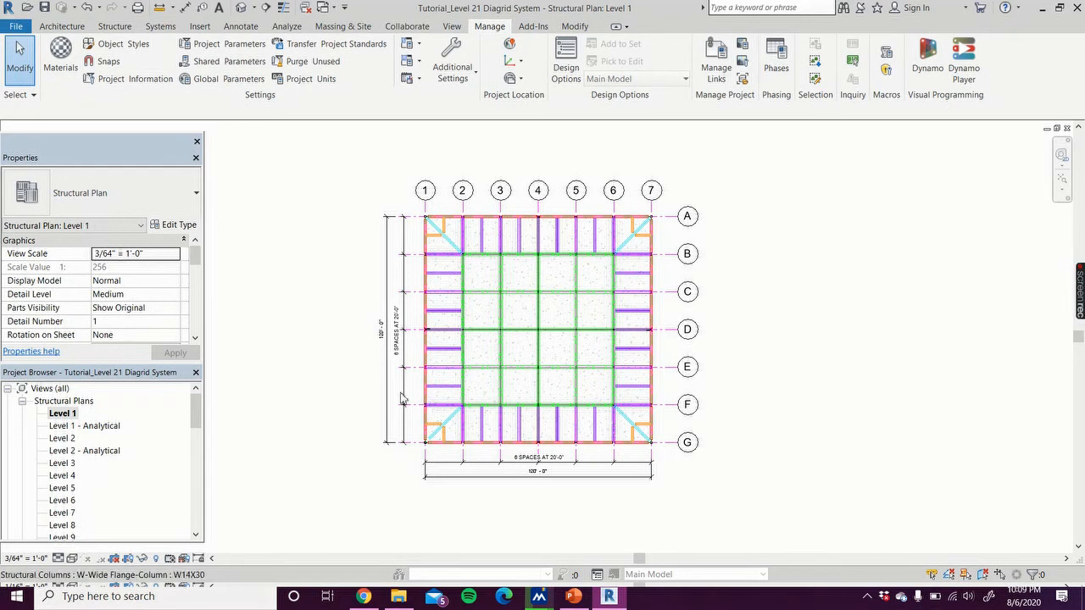
{"action": "scroll", "coordinate": [356, 335], "scroll_direction": "down", "scroll_amount": 2}
{"action": "middle_click_drag", "start_coordinate": [356, 374], "coordinate": [354, 376]}
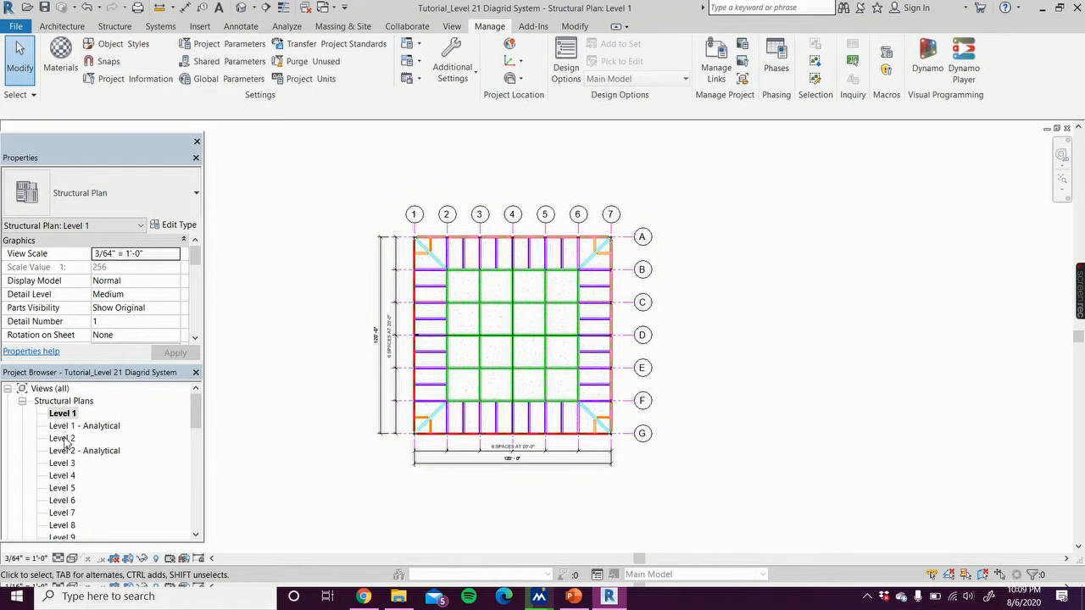
Step: In the Level 2 structural plan, reduce the West Section's view depth so it ends just inside the west perimeter framing at grid 1
{"action": "double_click", "coordinate": [62, 440]}
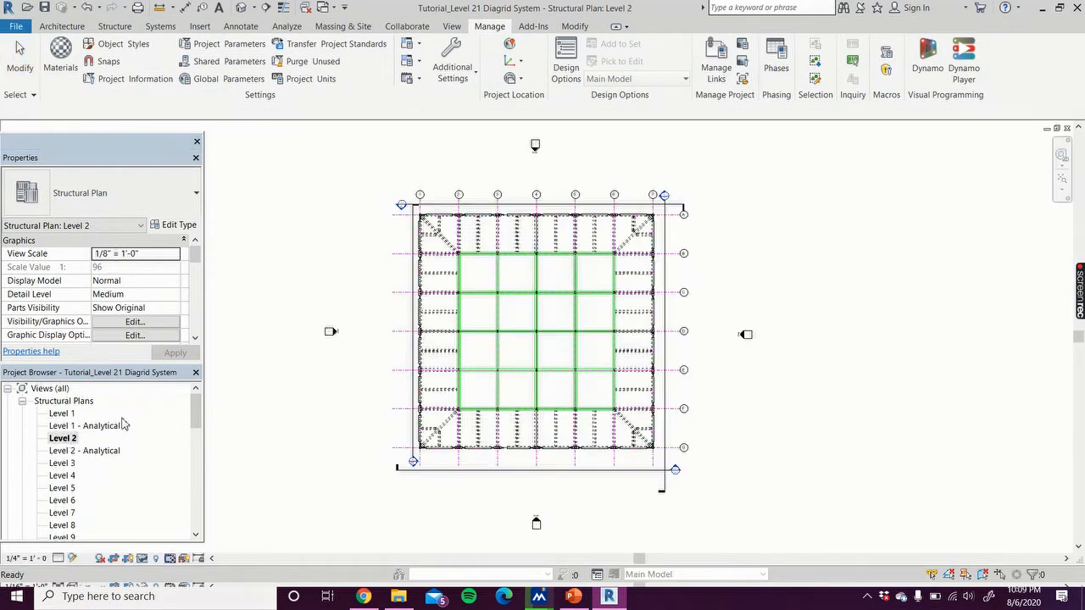
{"action": "left_click", "coordinate": [413, 436]}
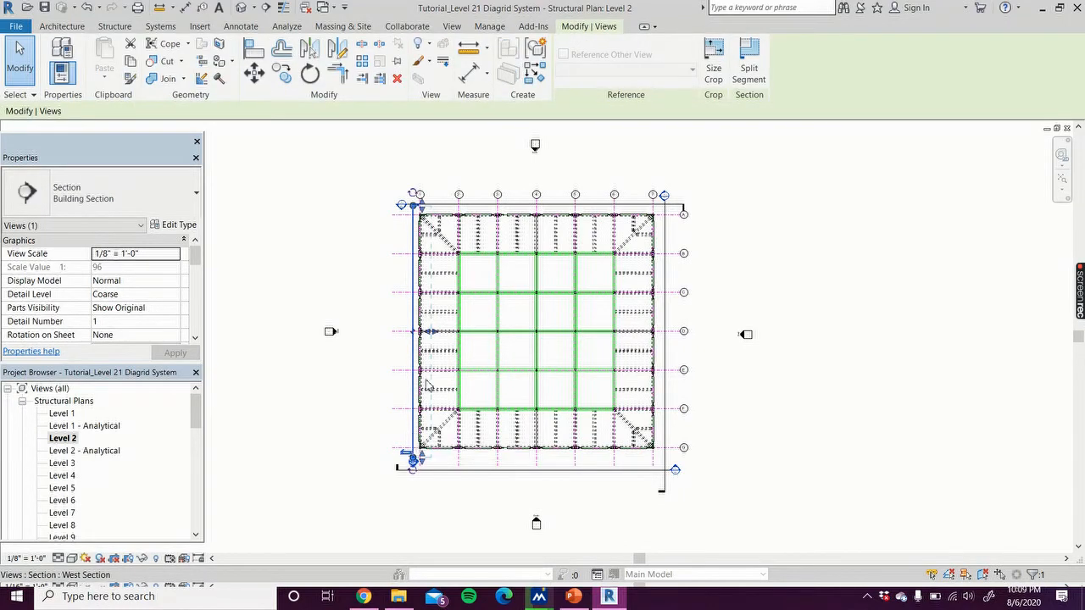
{"action": "scroll", "coordinate": [420, 335], "scroll_direction": "up", "scroll_amount": 4}
{"action": "left_click_drag", "start_coordinate": [430, 339], "coordinate": [412, 338]}
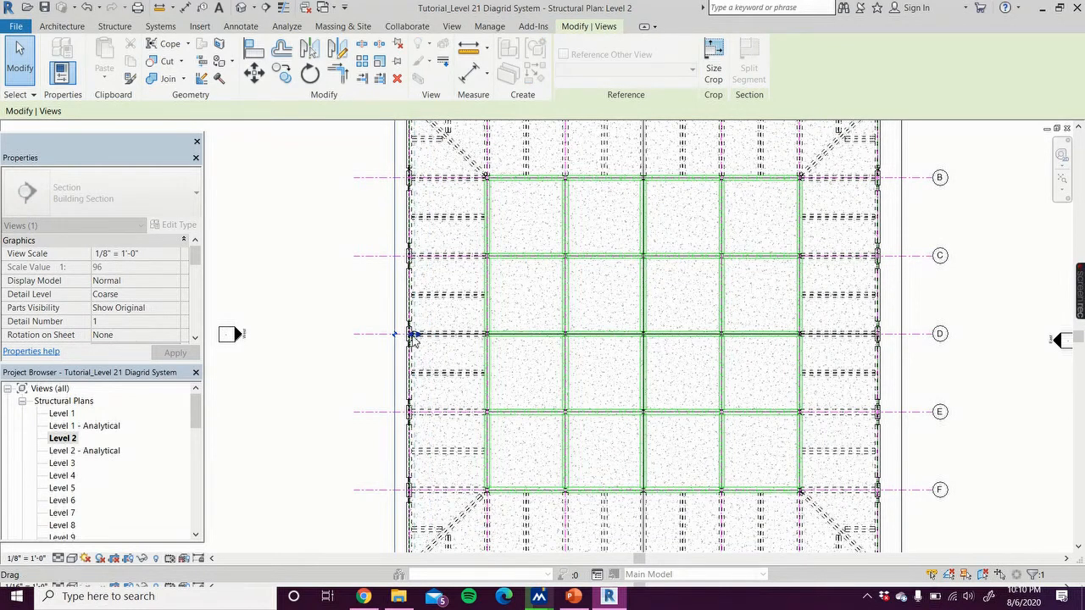
{"action": "left_click", "coordinate": [313, 342]}
Step: Reopen the West Section view and examine the framing shown at the lower levels
{"action": "left_click_drag", "start_coordinate": [196, 420], "coordinate": [200, 498]}
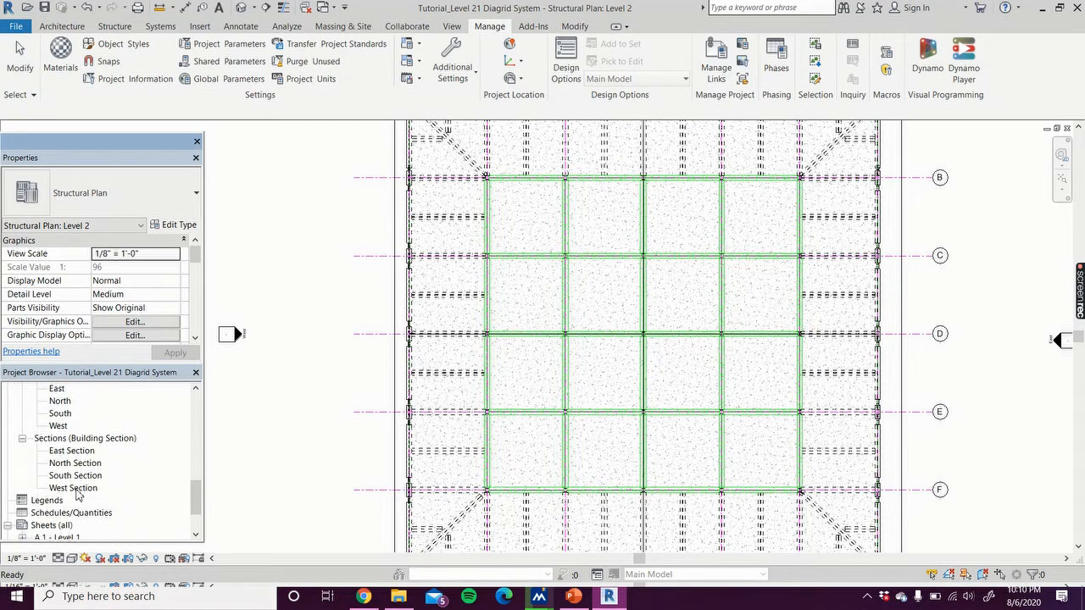
{"action": "double_click", "coordinate": [76, 489]}
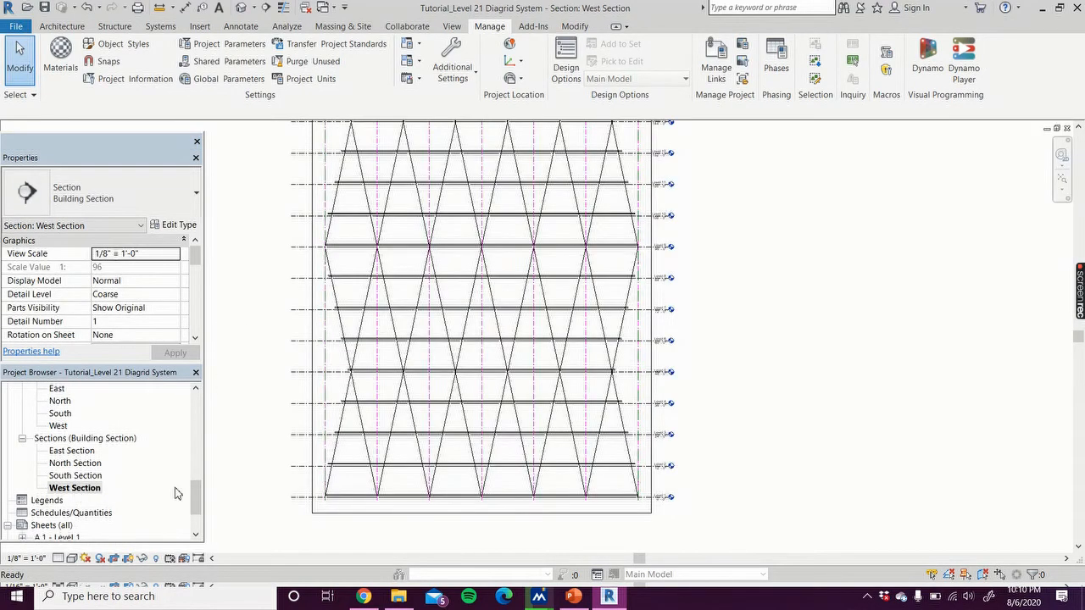
{"action": "scroll", "coordinate": [352, 424], "scroll_direction": "up", "scroll_amount": 3}
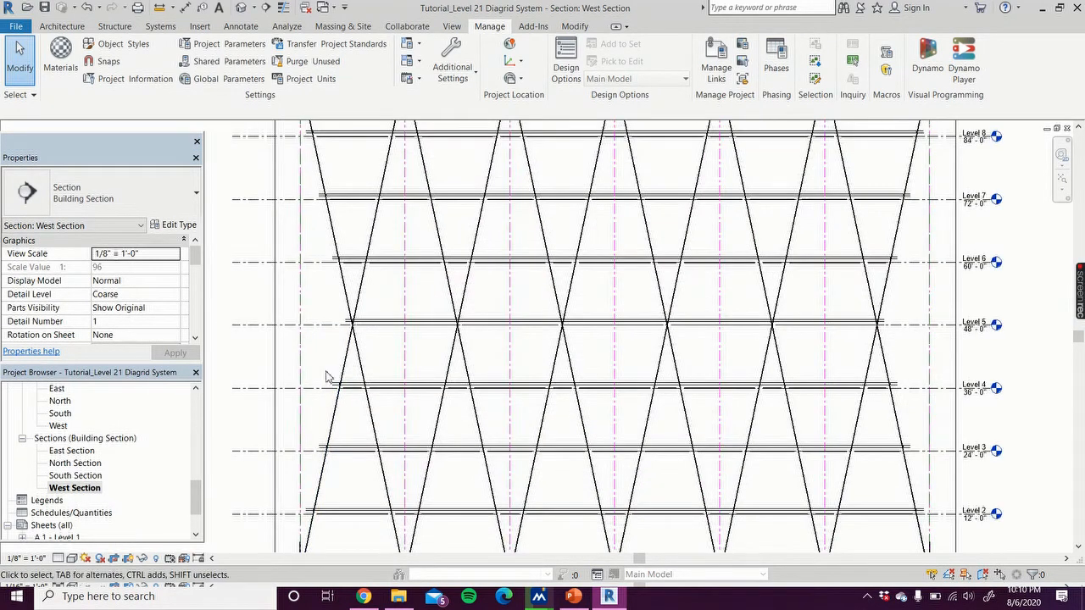
Step: Examine the West Section's framing over its full height and how its viewport fits on sheet A.2
{"action": "scroll", "coordinate": [335, 414], "scroll_direction": "down", "scroll_amount": 5}
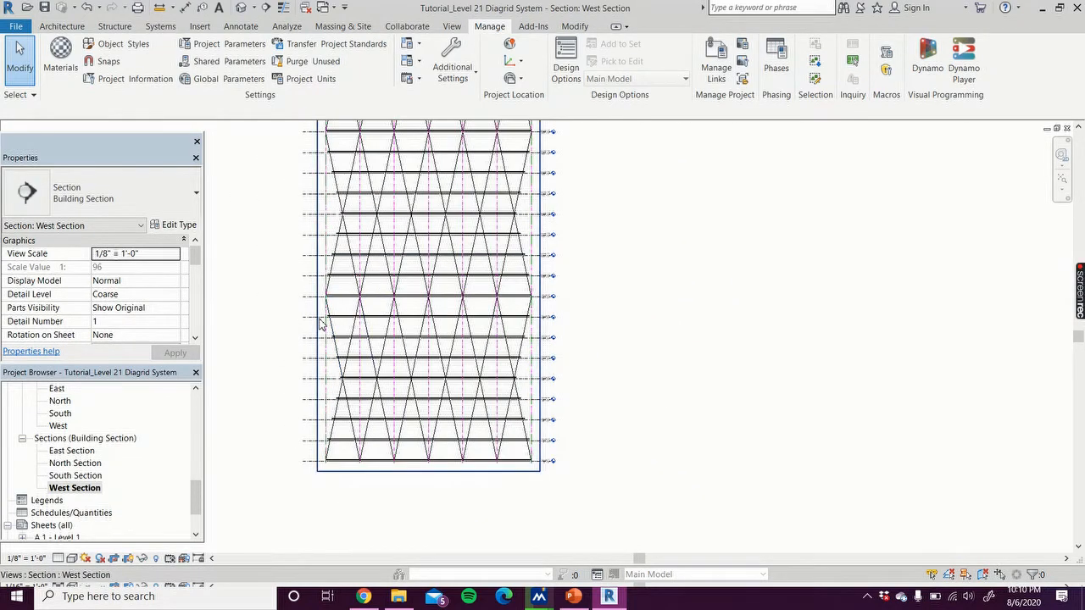
{"action": "scroll", "coordinate": [288, 342], "scroll_direction": "down", "scroll_amount": 1}
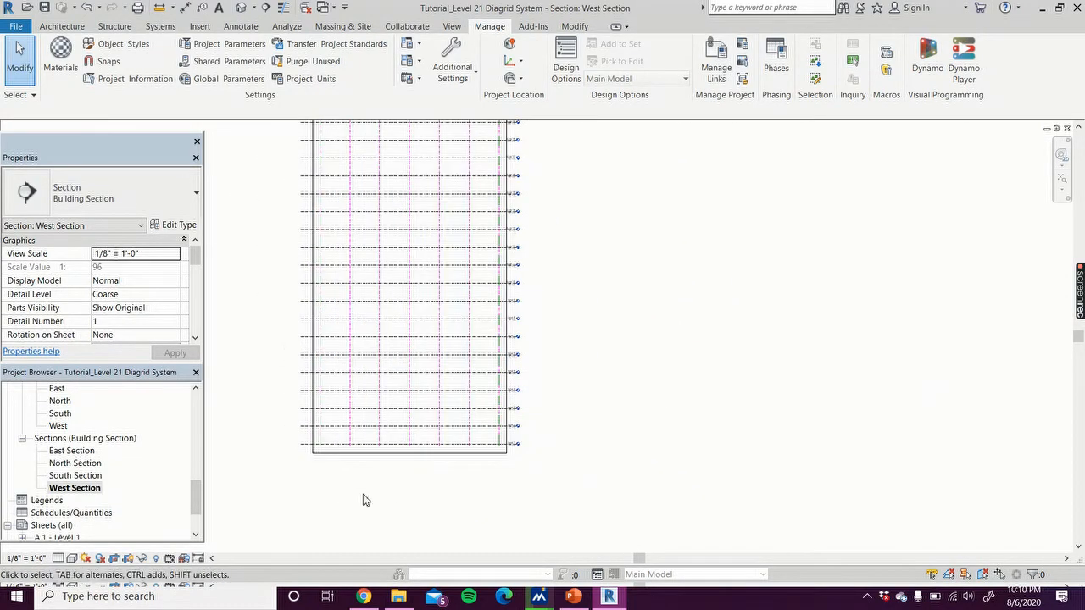
{"action": "scroll", "coordinate": [282, 453], "scroll_direction": "up", "scroll_amount": 2}
{"action": "mouse_move", "coordinate": [279, 443]}
{"action": "middle_mouse_down"}
{"action": "mouse_move", "coordinate": [286, 472]}
{"action": "mouse_move", "coordinate": [252, 543]}
{"action": "middle_mouse_up"}
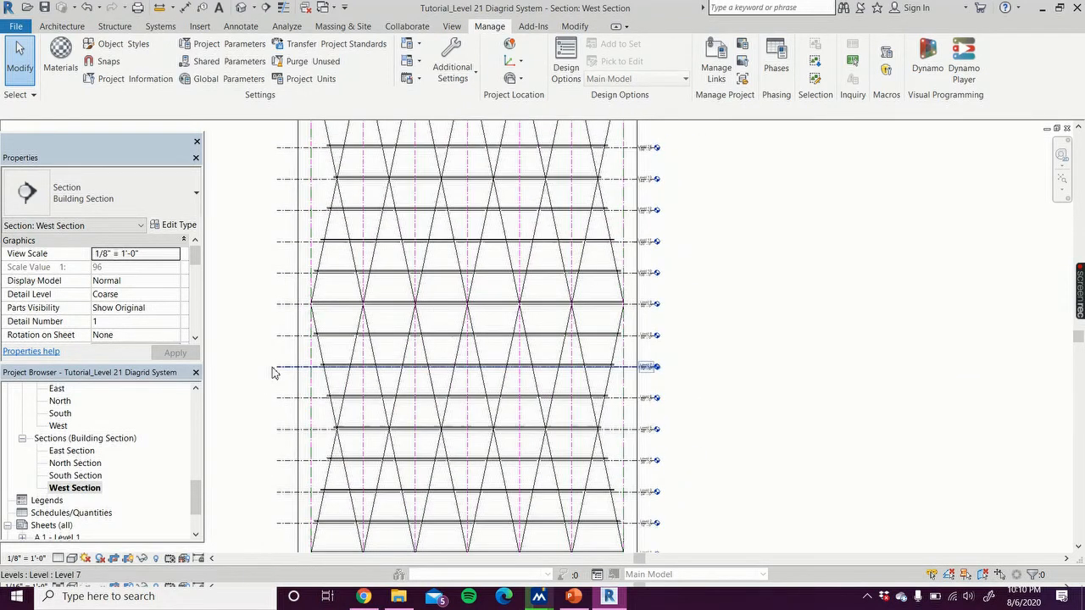
{"action": "scroll", "coordinate": [267, 373], "scroll_direction": "down", "scroll_amount": 2}
{"action": "middle_click_drag", "start_coordinate": [275, 445], "coordinate": [268, 458]}
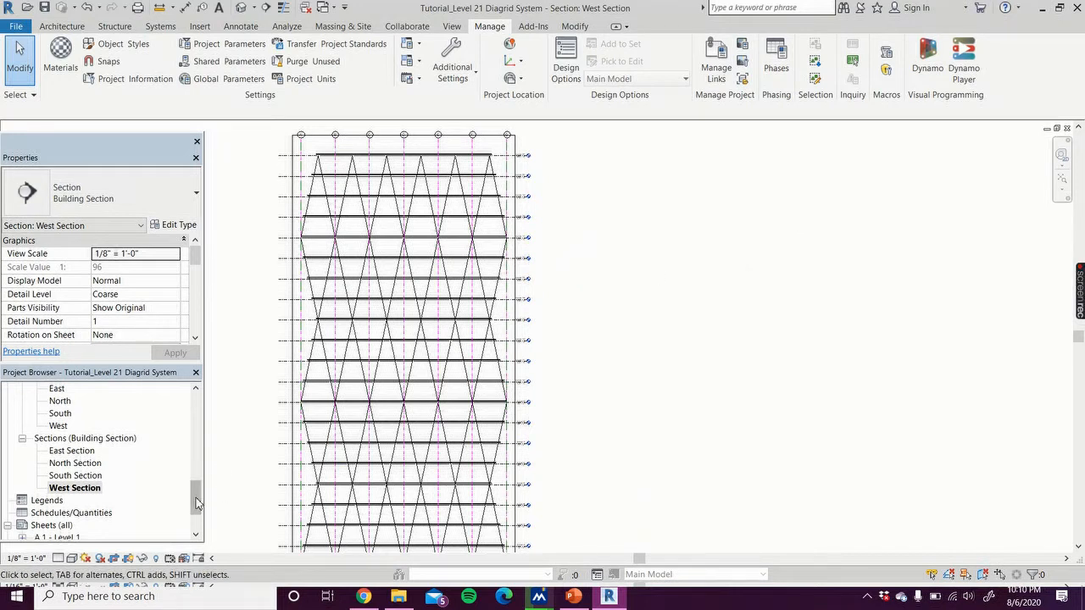
{"action": "scroll", "coordinate": [195, 498], "scroll_direction": "down", "scroll_amount": 3}
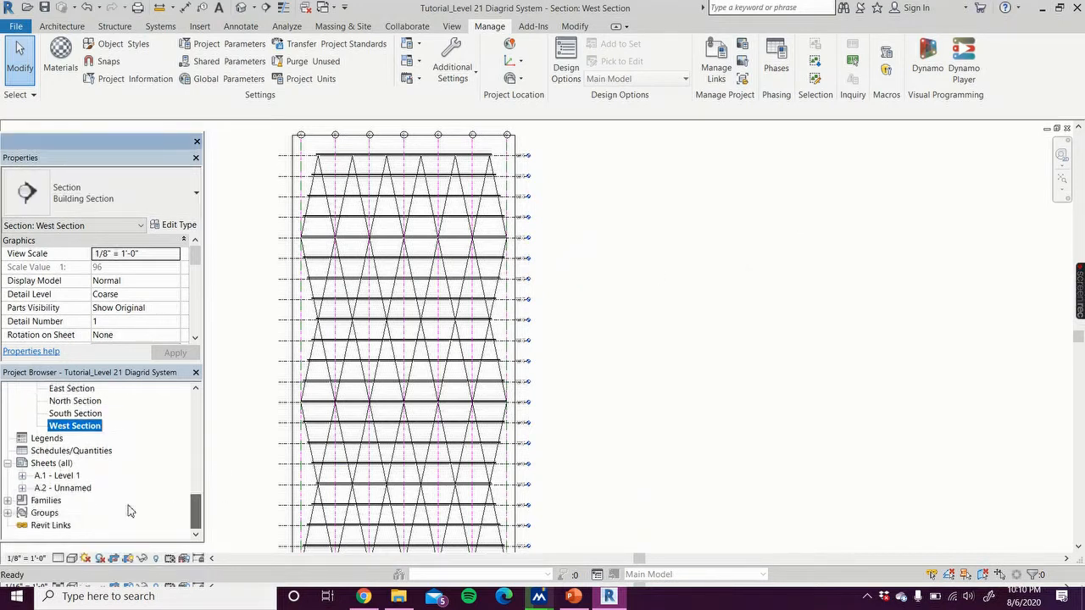
{"action": "double_click", "coordinate": [74, 490]}
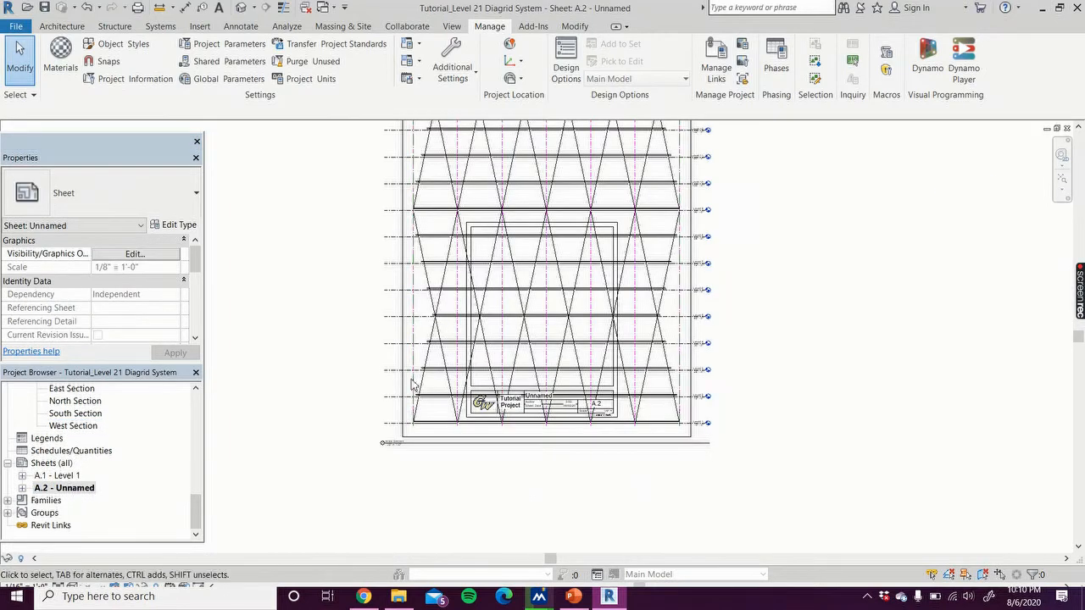
{"action": "middle_click_drag", "start_coordinate": [354, 386], "coordinate": [340, 436]}
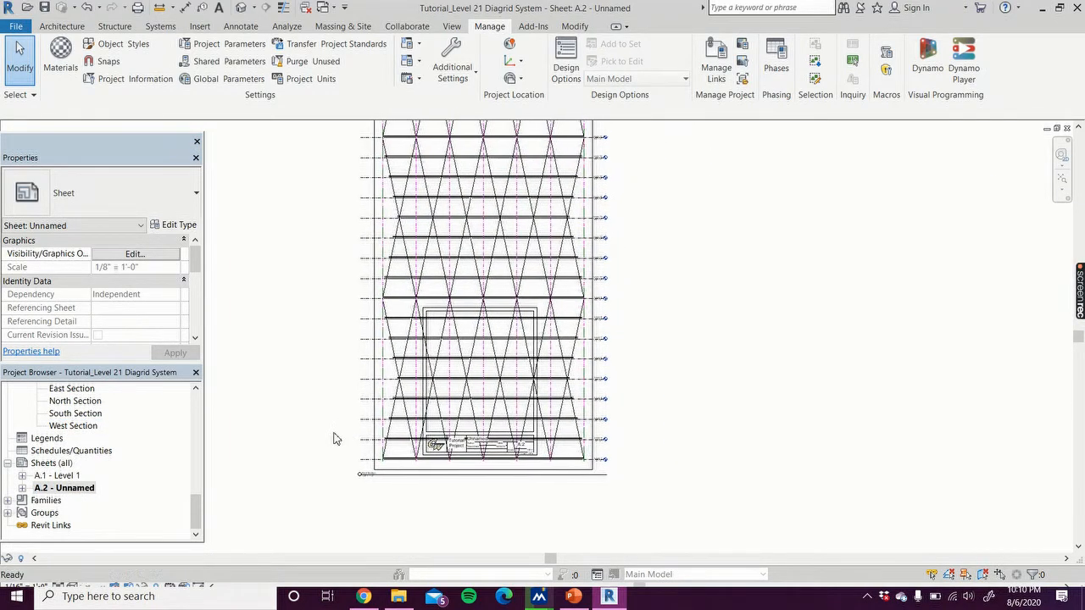
{"action": "scroll", "coordinate": [446, 499], "scroll_direction": "up", "scroll_amount": 1}
{"action": "scroll", "coordinate": [449, 503], "scroll_direction": "up", "scroll_amount": 2}
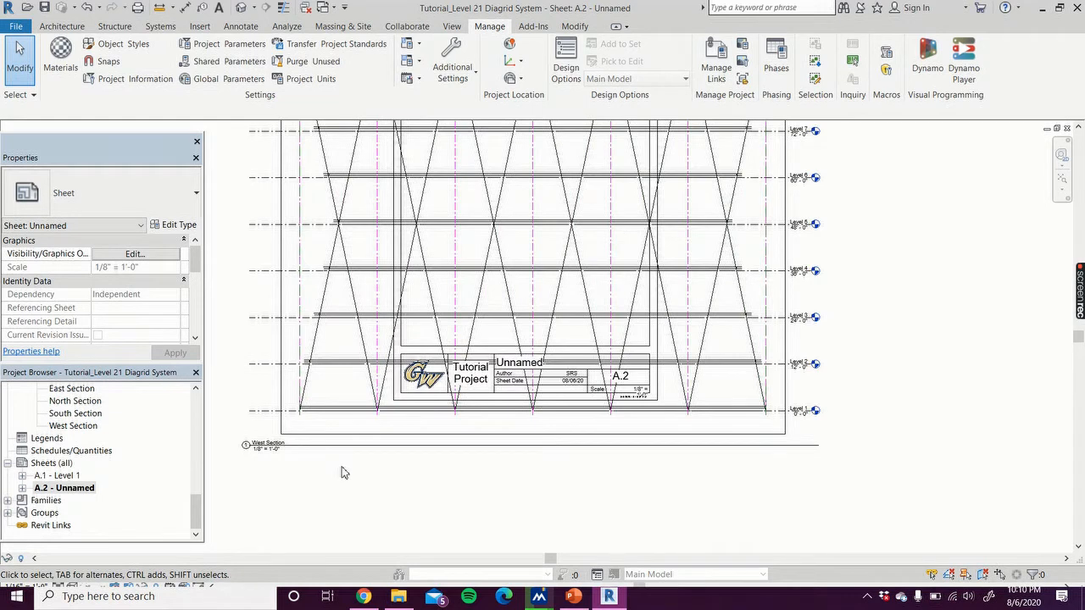
Step: Try a view scale of 1/64" = 1'-0" for the West Section and check its size on sheet A.2
{"action": "double_click", "coordinate": [75, 426]}
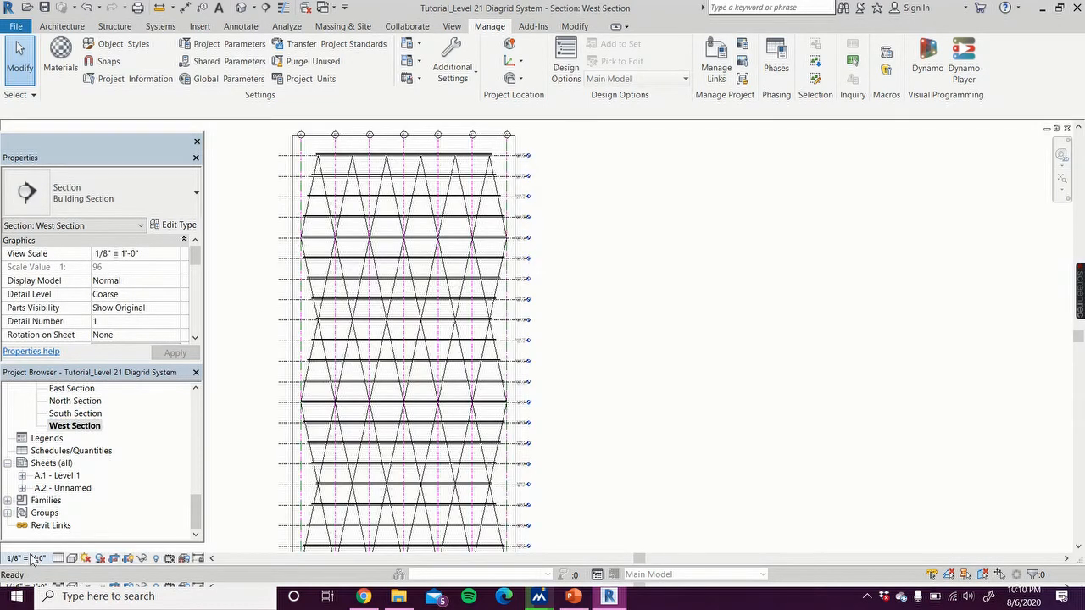
{"action": "left_click", "coordinate": [32, 558]}
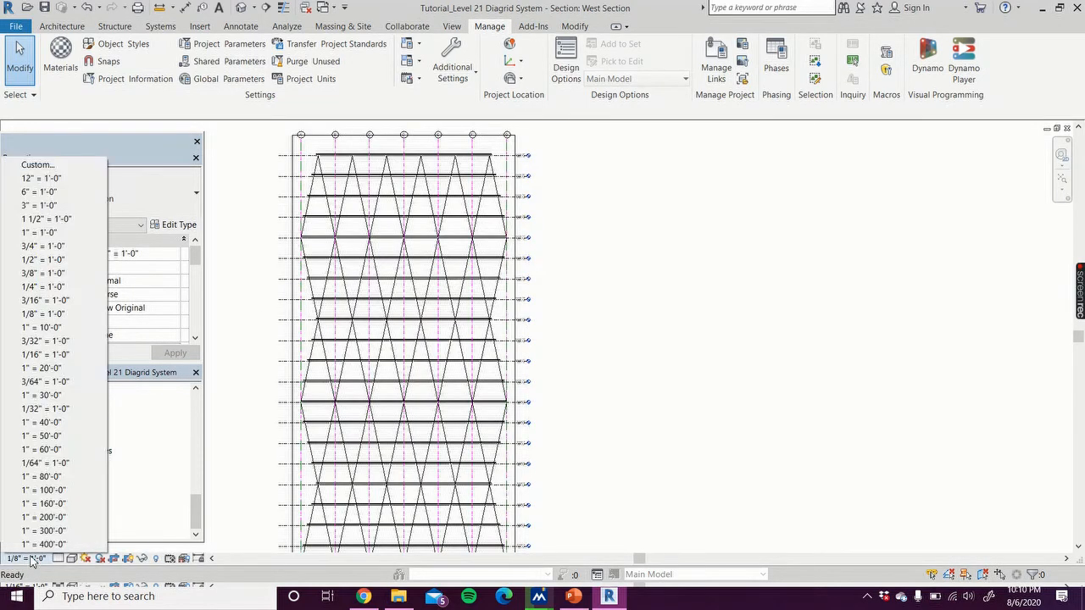
{"action": "left_click", "coordinate": [80, 464]}
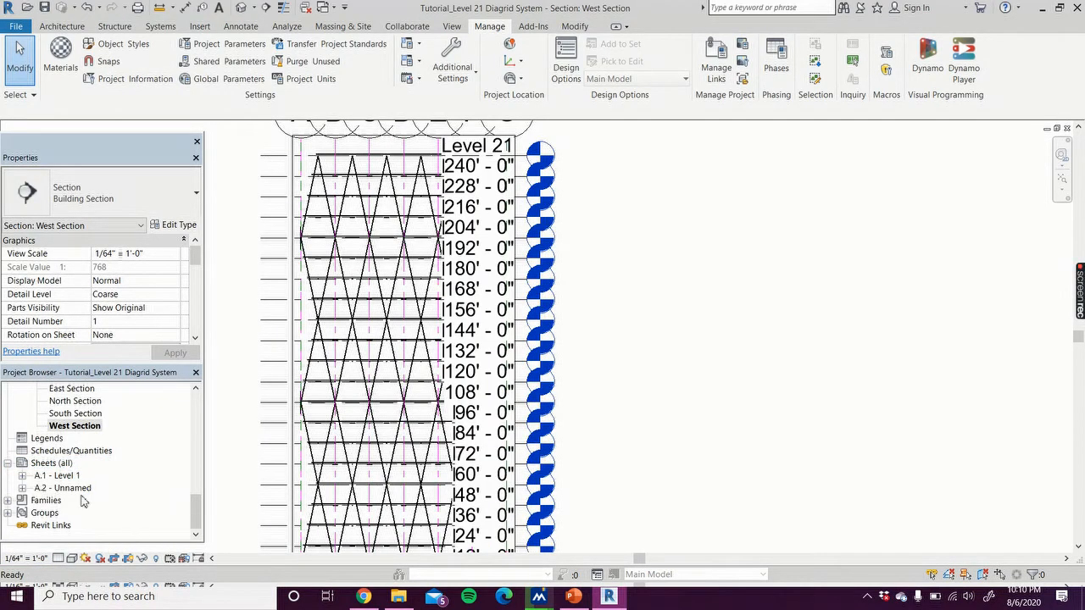
{"action": "double_click", "coordinate": [64, 488]}
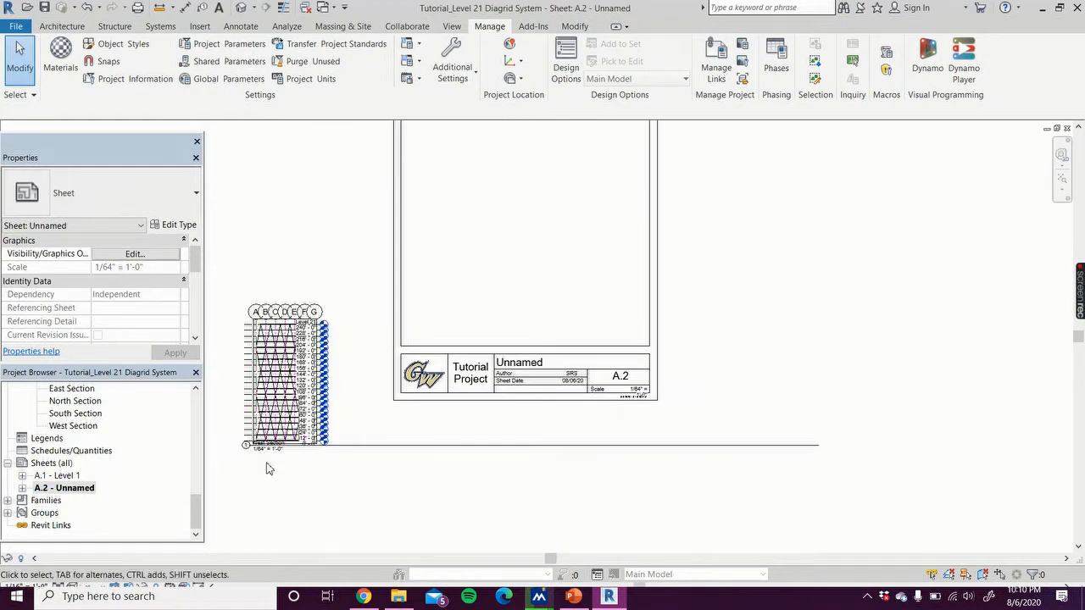
Step: Set the West Section's view scale to 1/32" = 1'-0" and reopen sheet A.2
{"action": "double_click", "coordinate": [84, 426]}
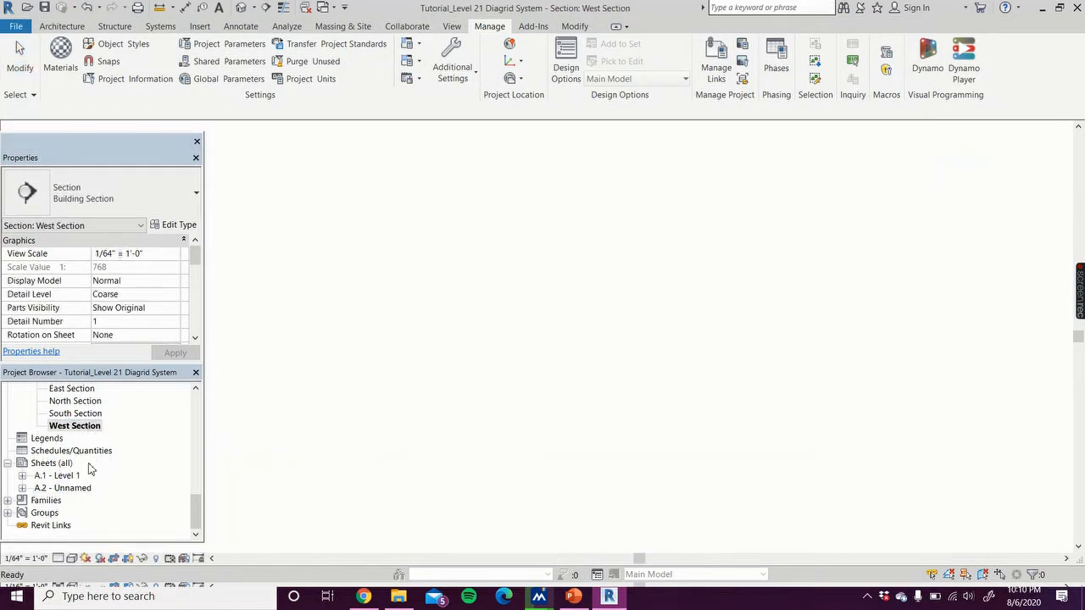
{"action": "left_click", "coordinate": [30, 559]}
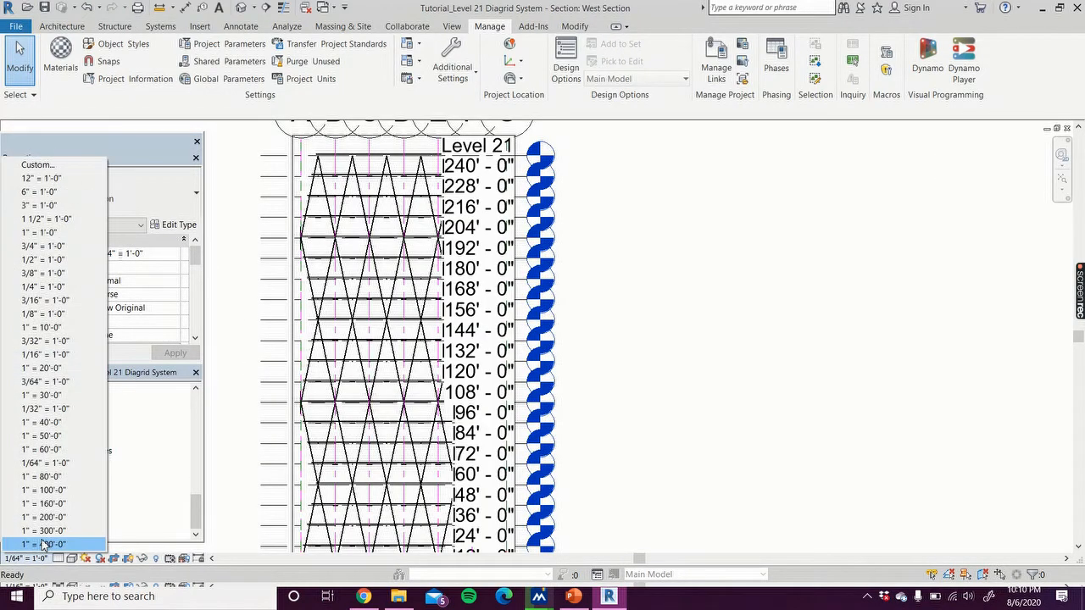
{"action": "left_click", "coordinate": [80, 421]}
{"action": "double_click", "coordinate": [66, 489]}
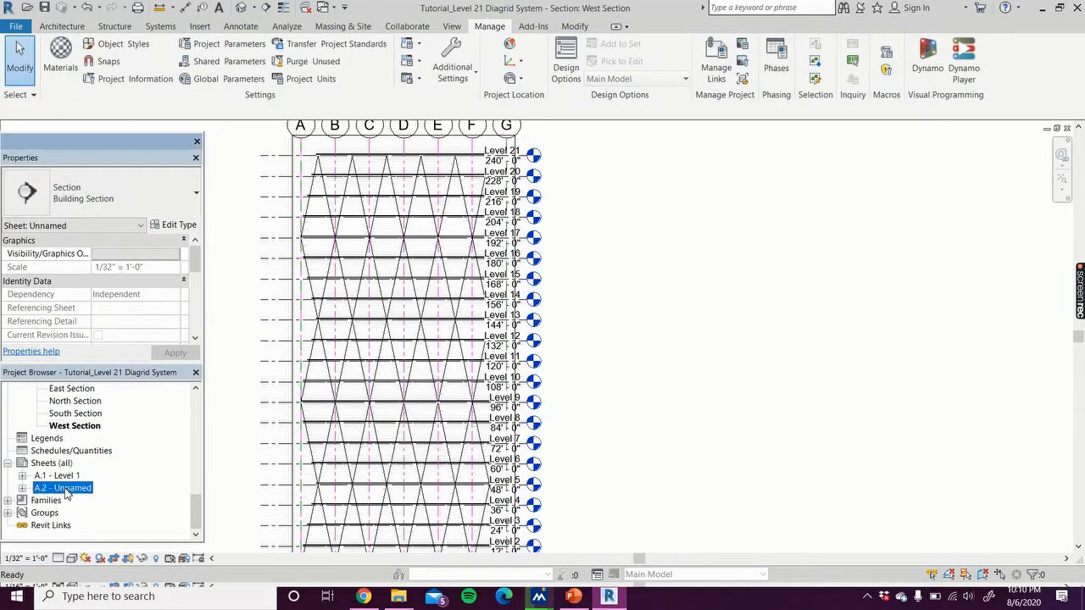
Step: Move the West Section viewport inside the border of sheet A.2, above the title block
{"action": "scroll", "coordinate": [400, 448], "scroll_direction": "down", "scroll_amount": 1}
{"action": "middle_click_drag", "start_coordinate": [424, 451], "coordinate": [418, 497]}
{"action": "scroll", "coordinate": [341, 507], "scroll_direction": "down", "scroll_amount": 1}
{"action": "left_click_drag", "start_coordinate": [292, 445], "coordinate": [450, 358]}
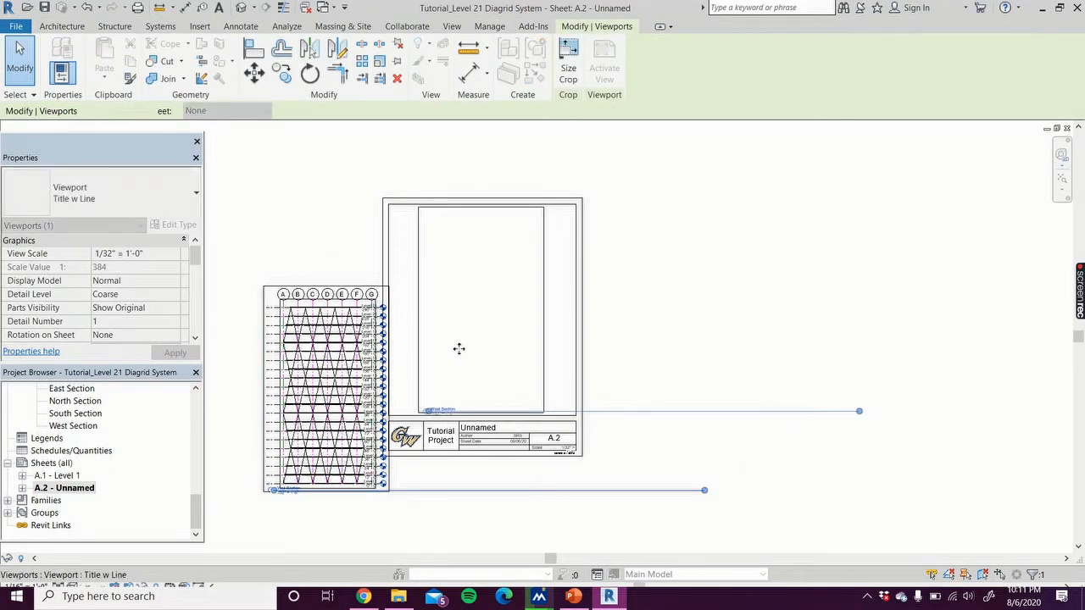
{"action": "left_click", "coordinate": [645, 303]}
Step: Shorten the West Section's view title line so it ends inside the border of sheet A.2
{"action": "scroll", "coordinate": [572, 399], "scroll_direction": "up", "scroll_amount": 3}
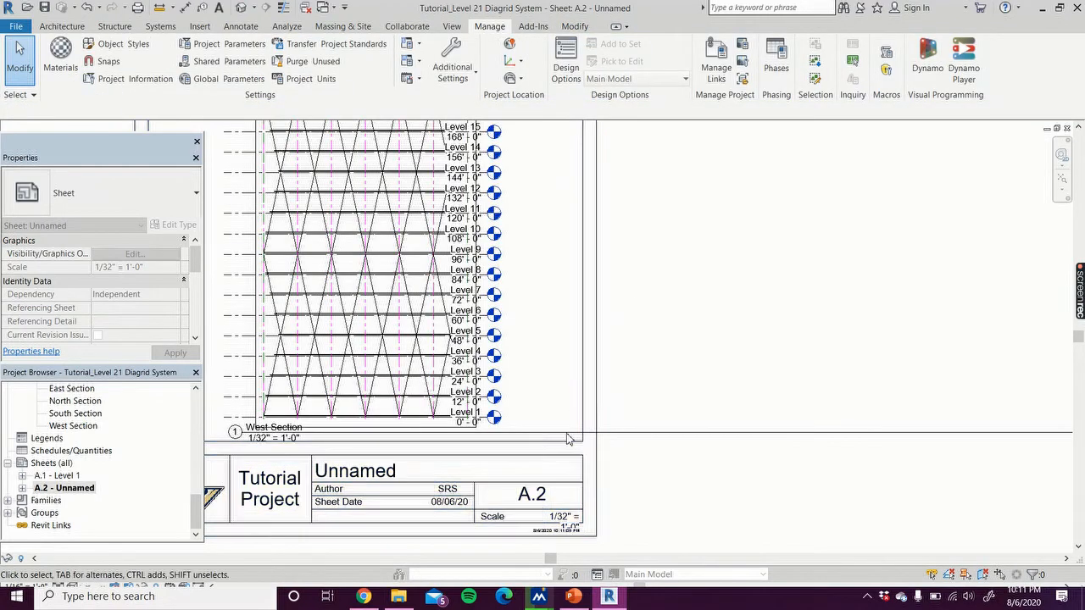
{"action": "left_click", "coordinate": [565, 438]}
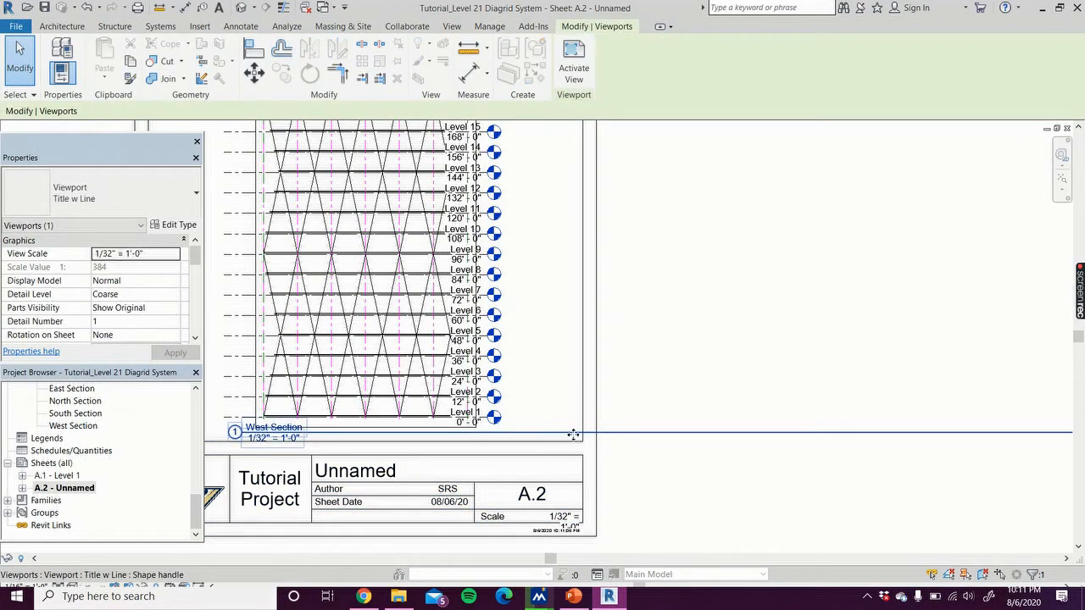
{"action": "middle_click_drag", "start_coordinate": [745, 316], "coordinate": [848, 330]}
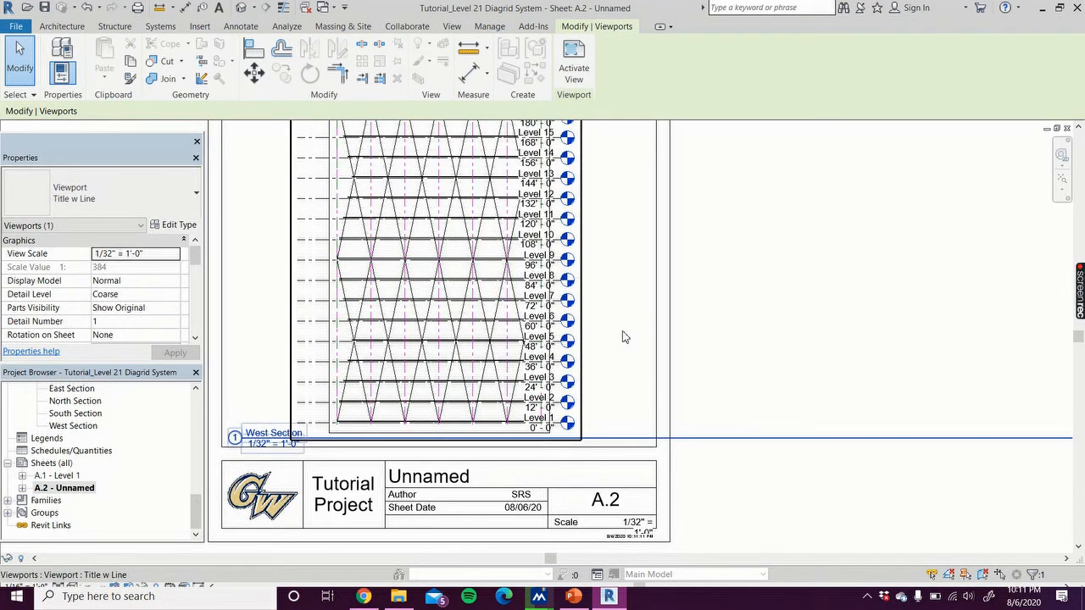
{"action": "scroll", "coordinate": [753, 339], "scroll_direction": "down", "scroll_amount": 3}
{"action": "middle_click_drag", "start_coordinate": [789, 362], "coordinate": [699, 399]}
{"action": "left_click", "coordinate": [564, 371]}
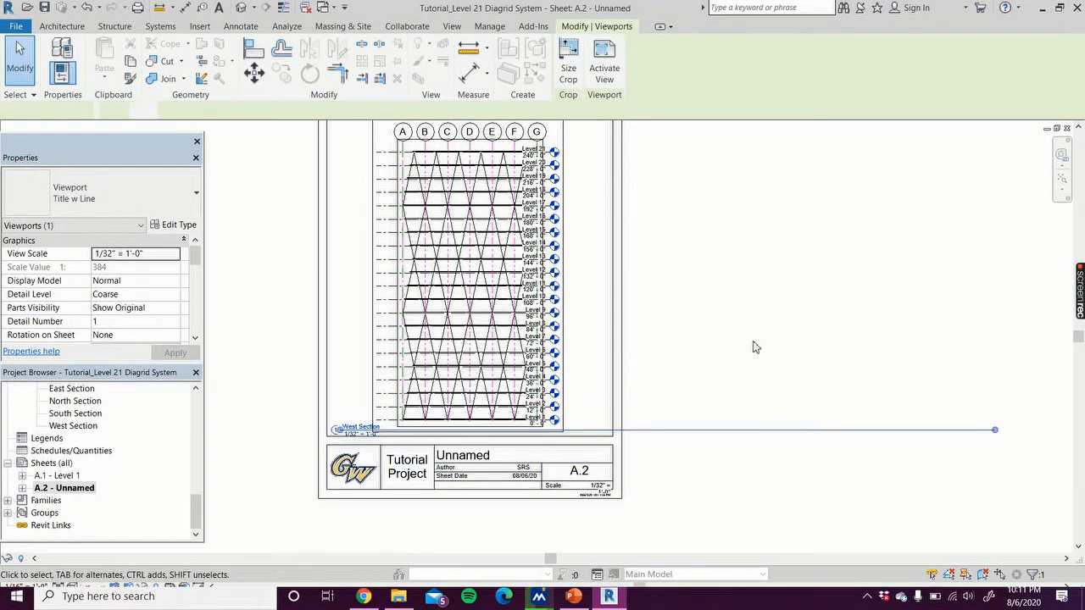
{"action": "left_click_drag", "start_coordinate": [997, 426], "coordinate": [582, 430]}
{"action": "left_click", "coordinate": [710, 353]}
Step: Activate the West Section view on the sheet and hide its crop region boundary in the view
{"action": "middle_click_drag", "start_coordinate": [710, 354], "coordinate": [717, 402]}
{"action": "left_click", "coordinate": [532, 191]}
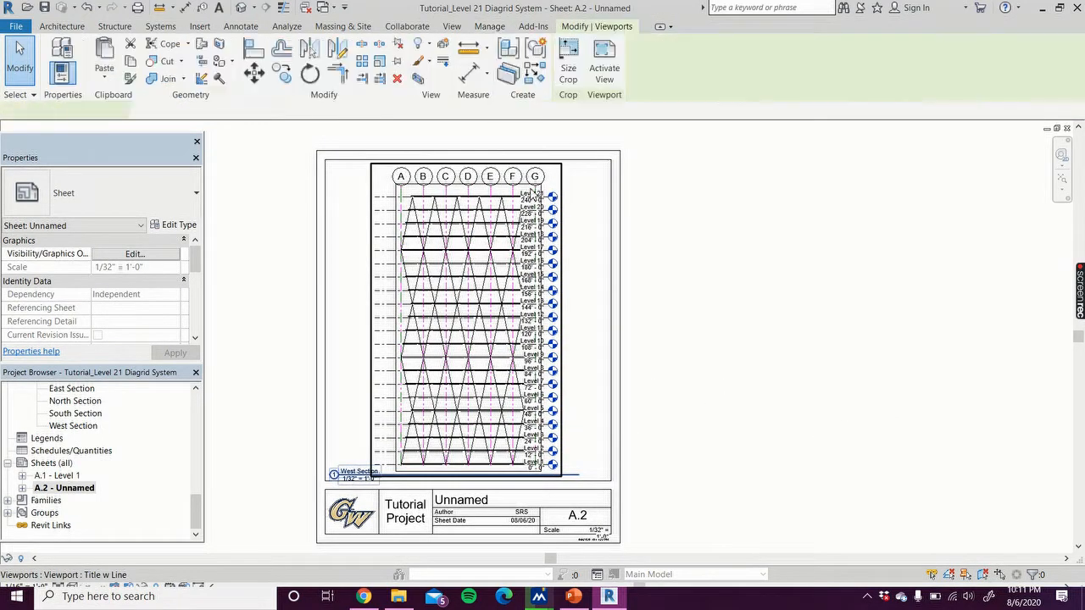
{"action": "left_click", "coordinate": [604, 69]}
{"action": "left_click", "coordinate": [505, 187]}
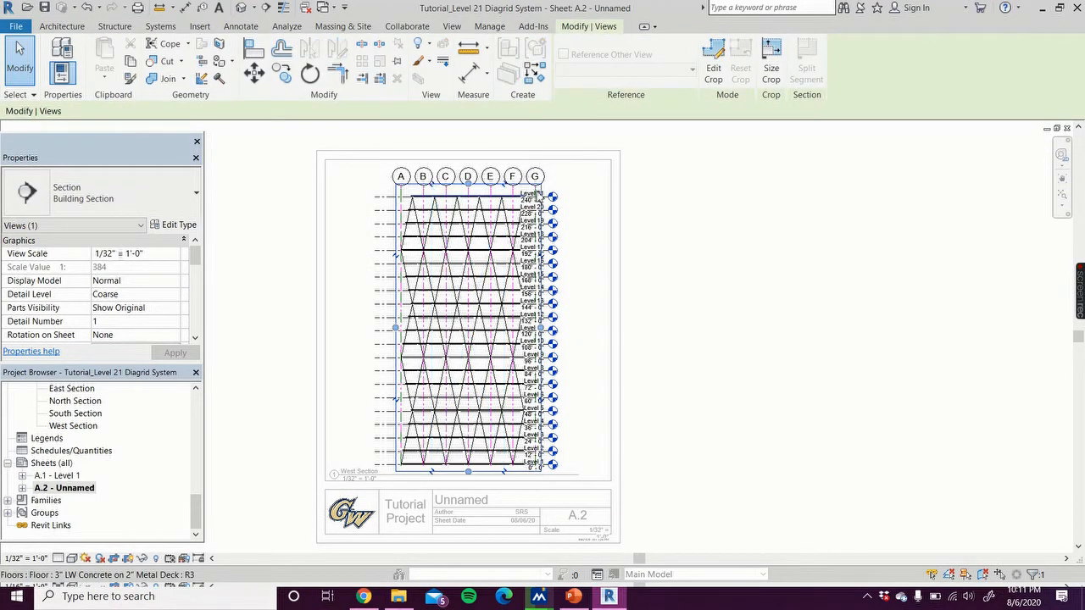
{"action": "right_click", "coordinate": [583, 196]}
{"action": "mouse_move", "coordinate": [678, 318]}
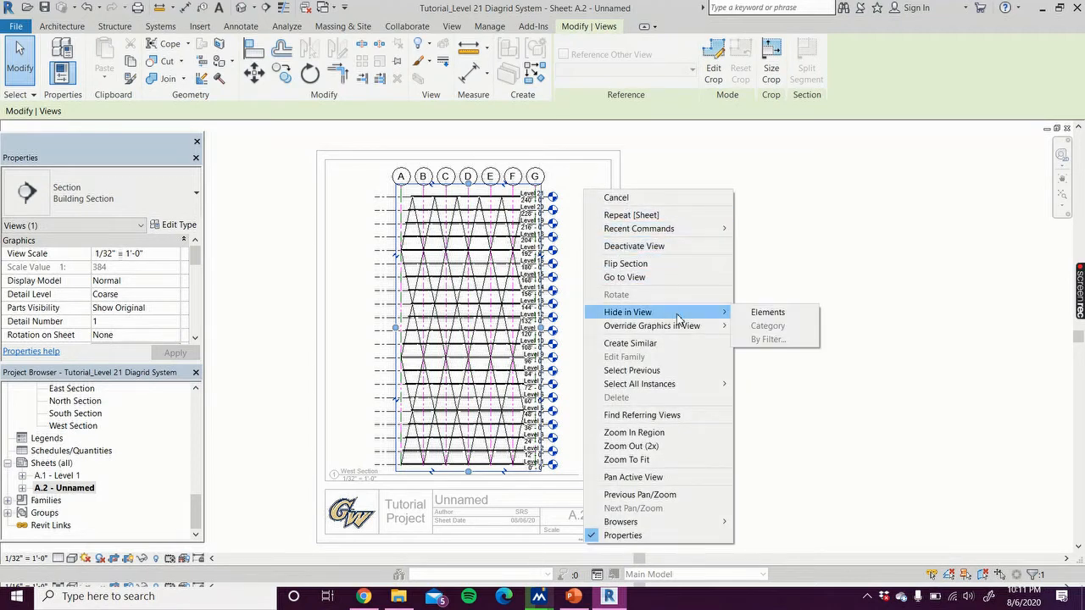
{"action": "left_click", "coordinate": [754, 313]}
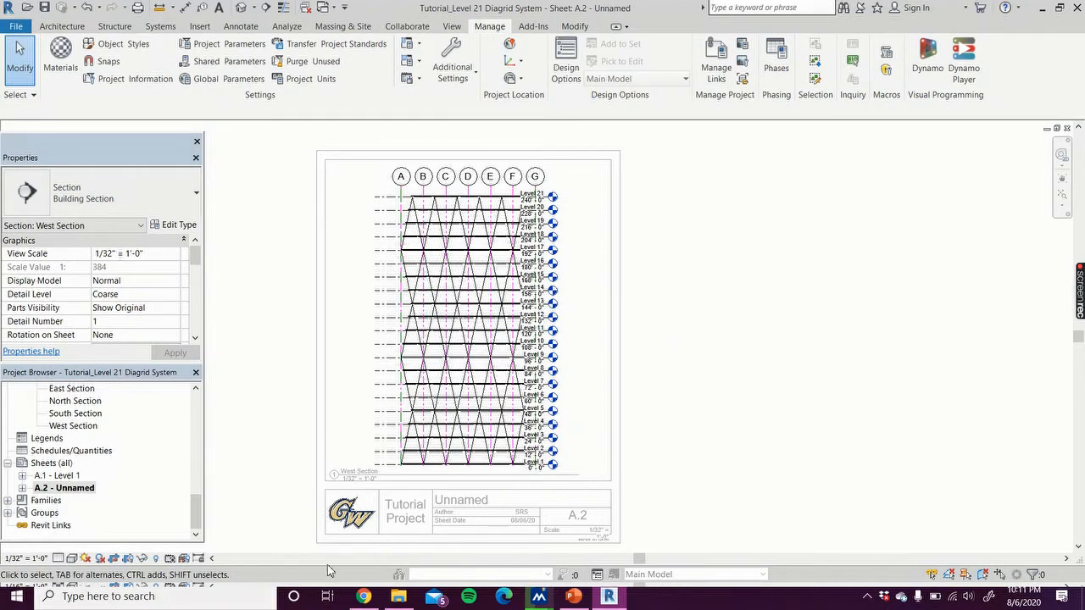
Step: In the West Section view, extend the level lines outward so their labels clear grid G, and check sheet A.2
{"action": "double_click", "coordinate": [74, 425]}
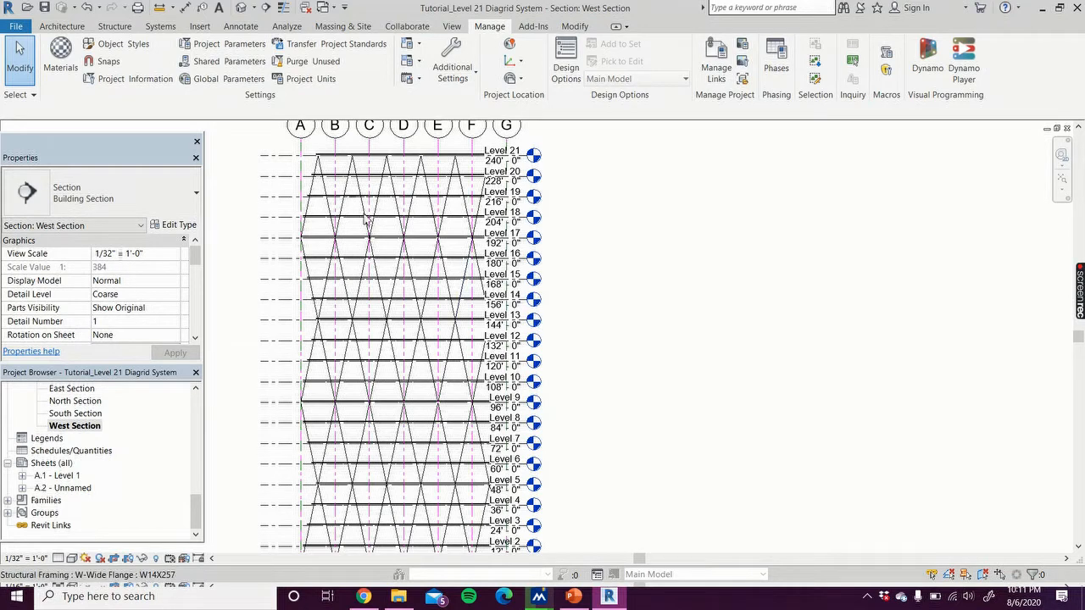
{"action": "left_click", "coordinate": [531, 158]}
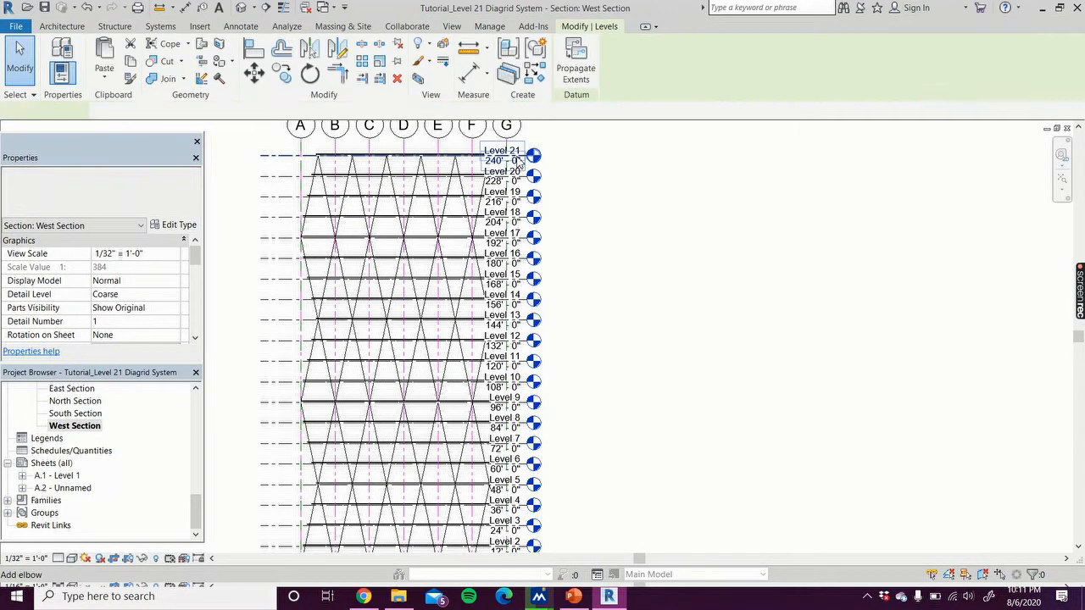
{"action": "middle_click_drag", "start_coordinate": [701, 404], "coordinate": [700, 455]}
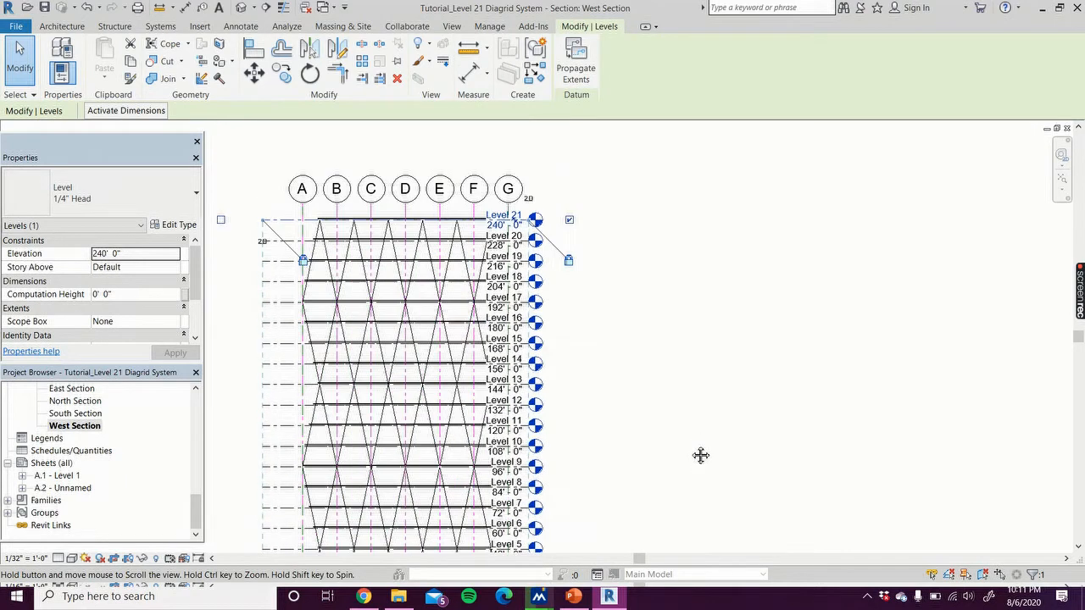
{"action": "scroll", "coordinate": [556, 220], "scroll_direction": "up", "scroll_amount": 2}
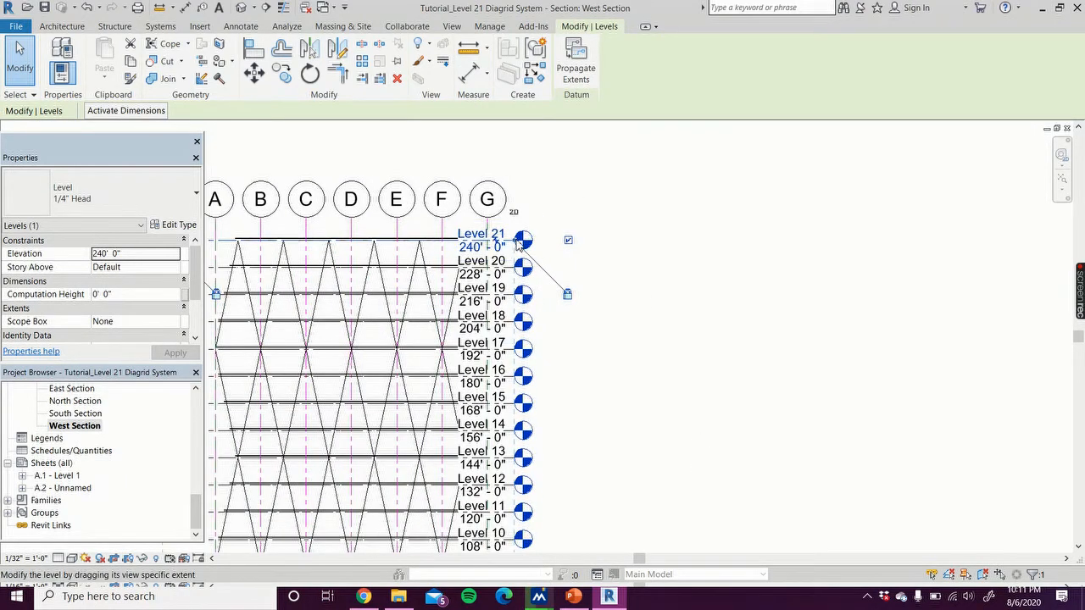
{"action": "left_click_drag", "start_coordinate": [518, 243], "coordinate": [587, 244]}
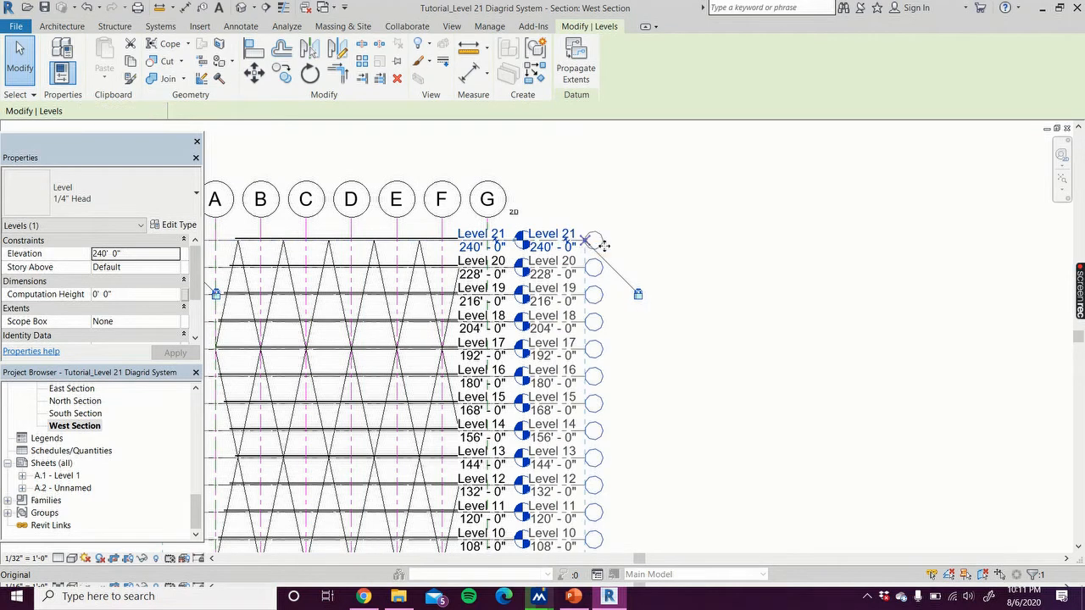
{"action": "left_click", "coordinate": [746, 397]}
{"action": "scroll", "coordinate": [746, 397], "scroll_direction": "down", "scroll_amount": 2}
{"action": "middle_click_drag", "start_coordinate": [744, 395], "coordinate": [704, 246]}
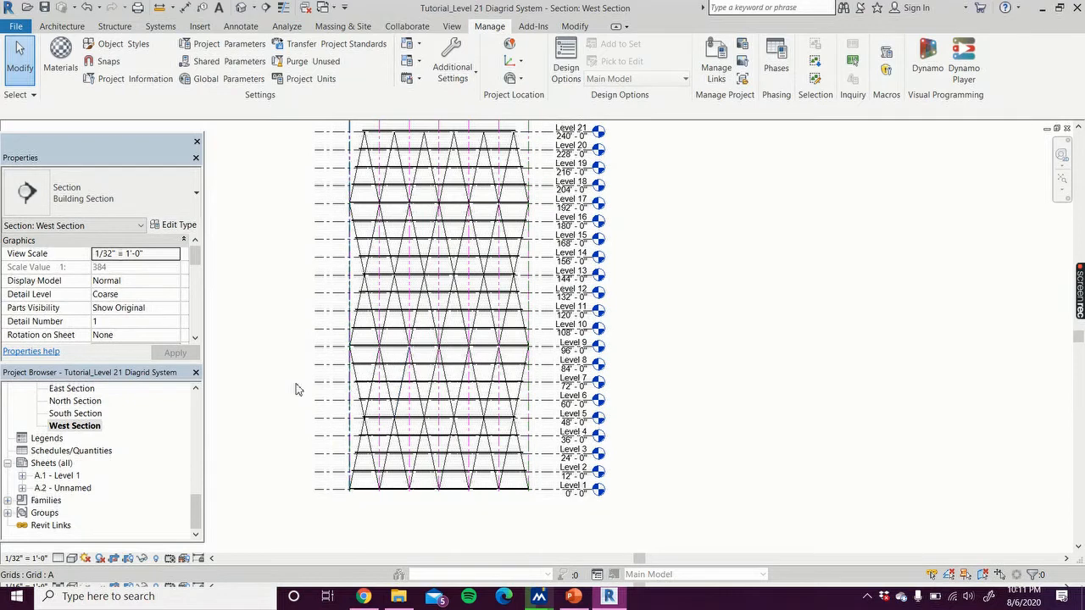
{"action": "double_click", "coordinate": [81, 488]}
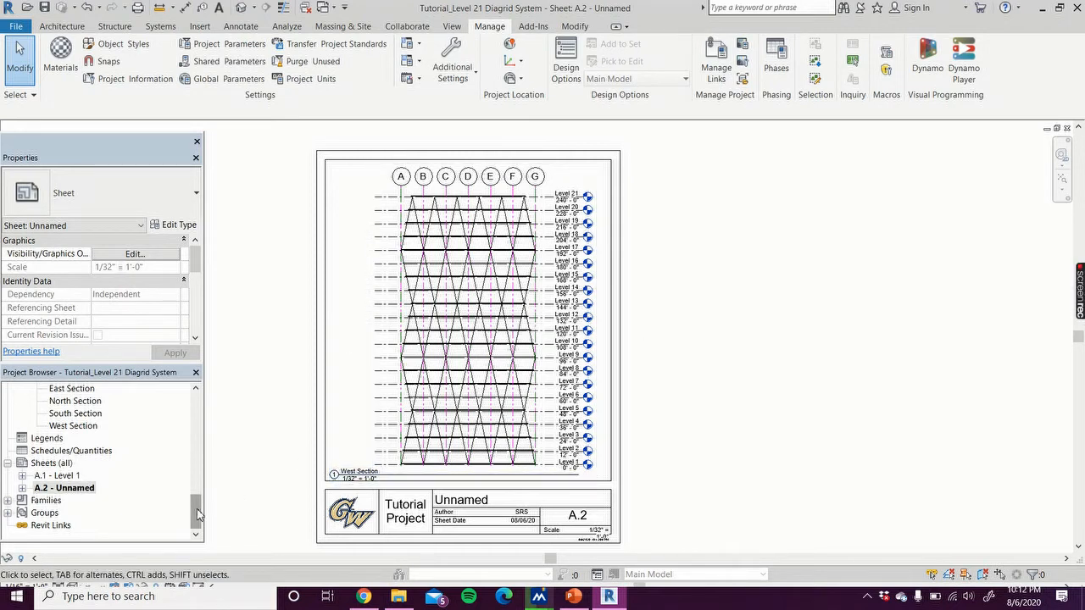
Step: In the West Section view, hide Levels 2–4, 6–8, 10–12, 14–16 and 18–20, keeping only every fourth level from Level 1
{"action": "scroll", "coordinate": [198, 515], "scroll_direction": "up", "scroll_amount": 1}
{"action": "double_click", "coordinate": [93, 439]}
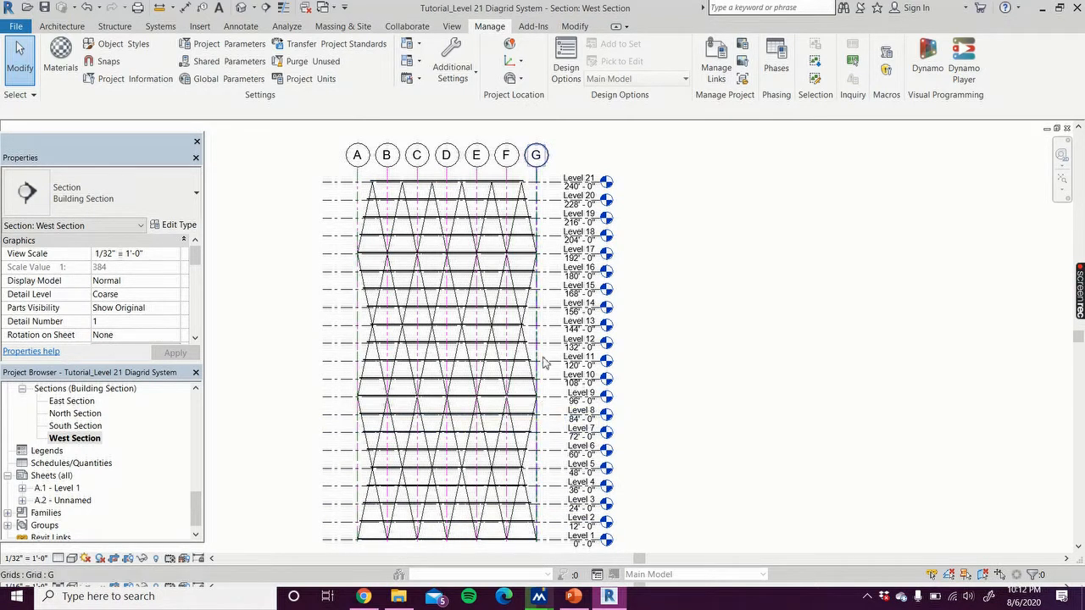
{"action": "left_click", "coordinate": [552, 203]}
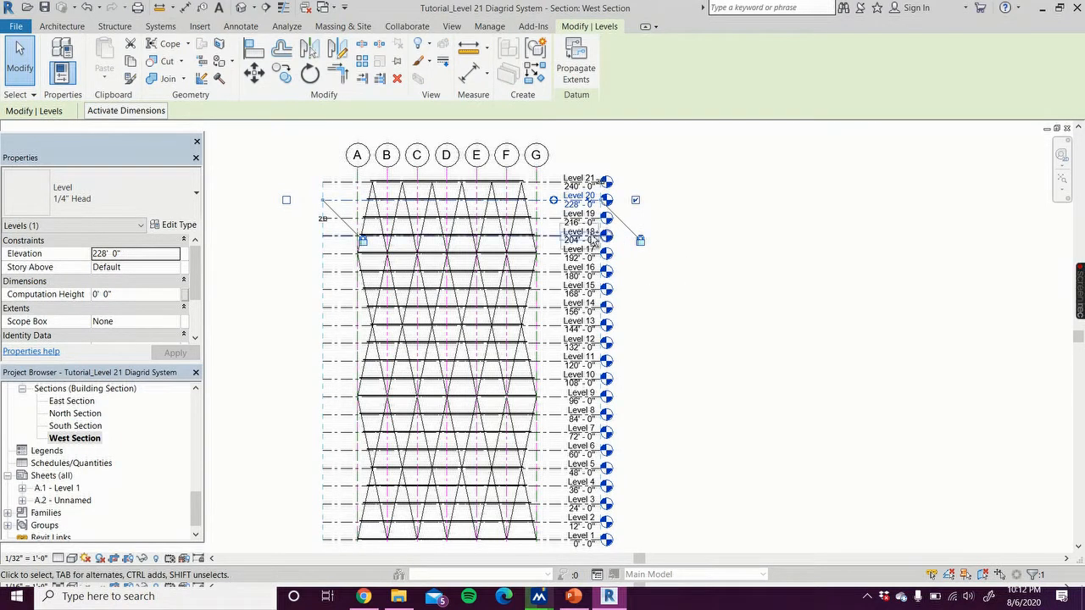
{"action": "left_click", "coordinate": [553, 218], "text": "ctrl"}
{"action": "left_click", "coordinate": [551, 241], "text": "ctrl"}
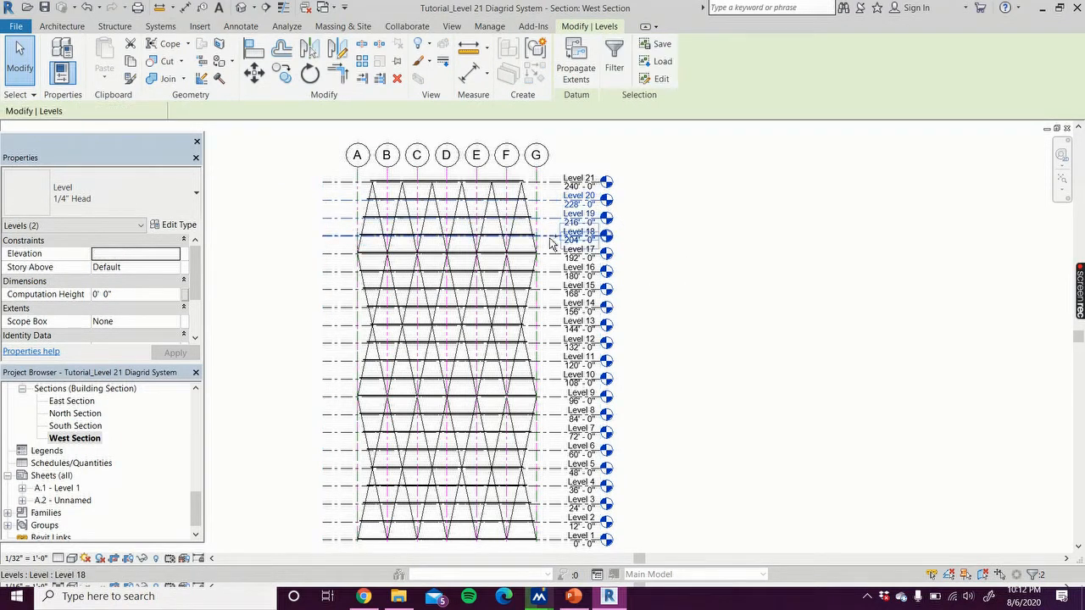
{"action": "left_click", "coordinate": [552, 280], "text": "ctrl"}
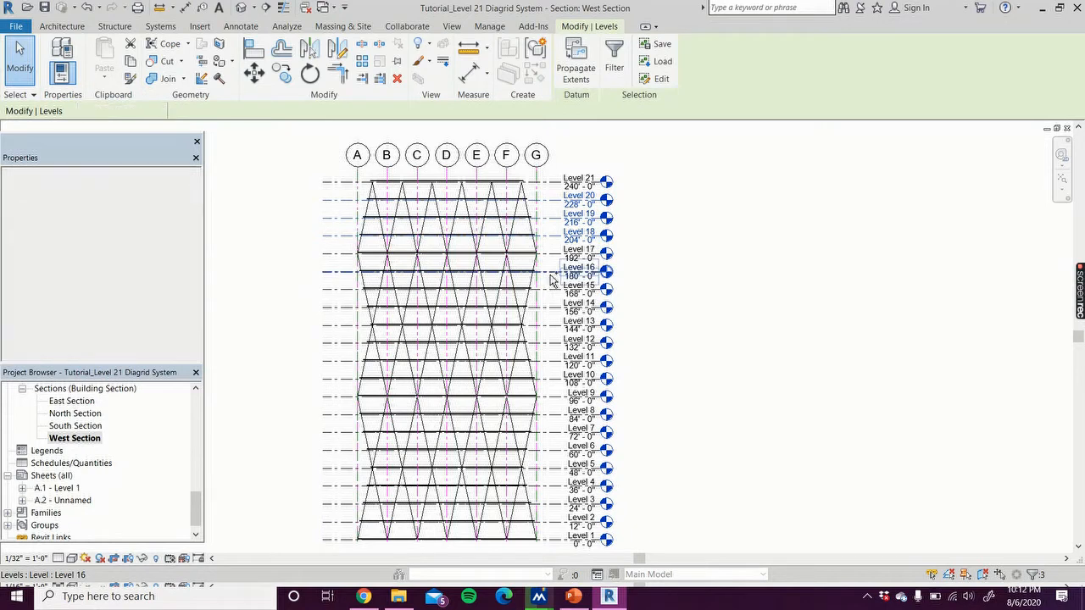
{"action": "left_click", "coordinate": [552, 291], "text": "ctrl"}
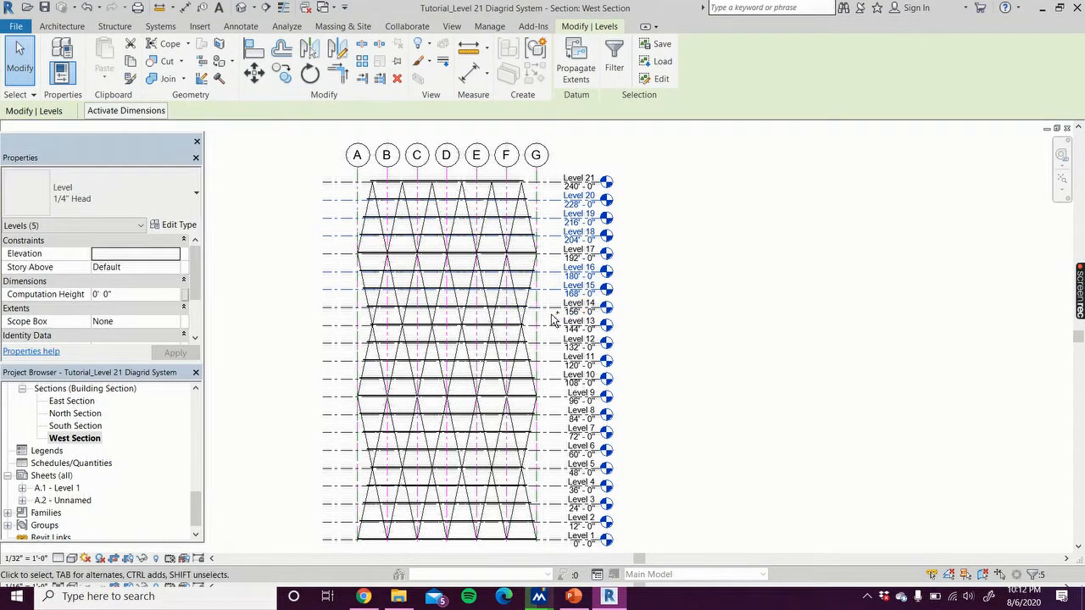
{"action": "left_click", "coordinate": [553, 310], "text": "ctrl"}
{"action": "left_click", "coordinate": [558, 348], "text": "ctrl"}
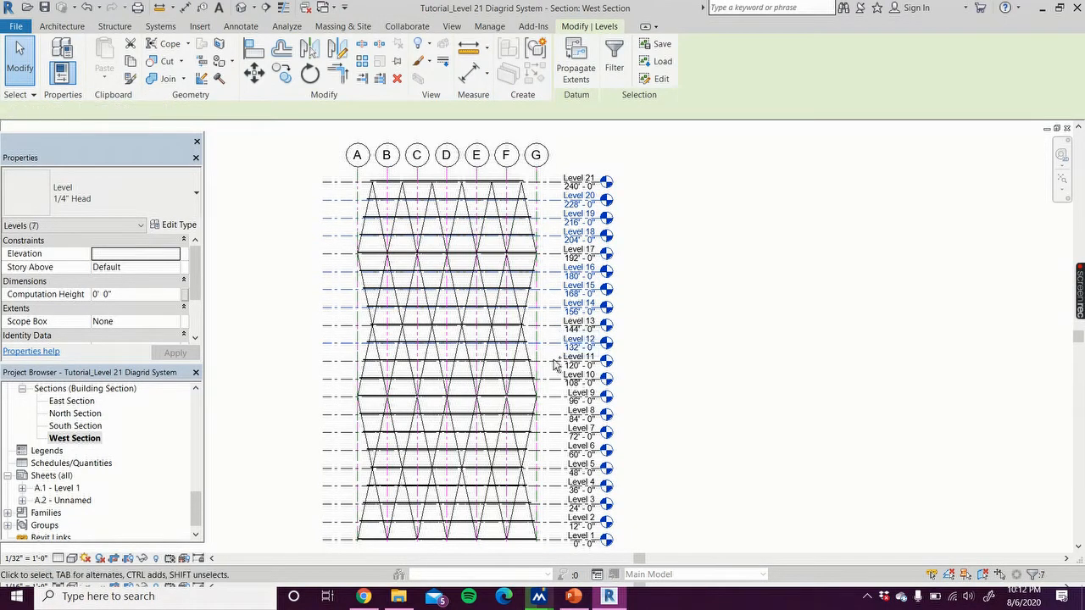
{"action": "left_click", "coordinate": [555, 370], "text": "ctrl"}
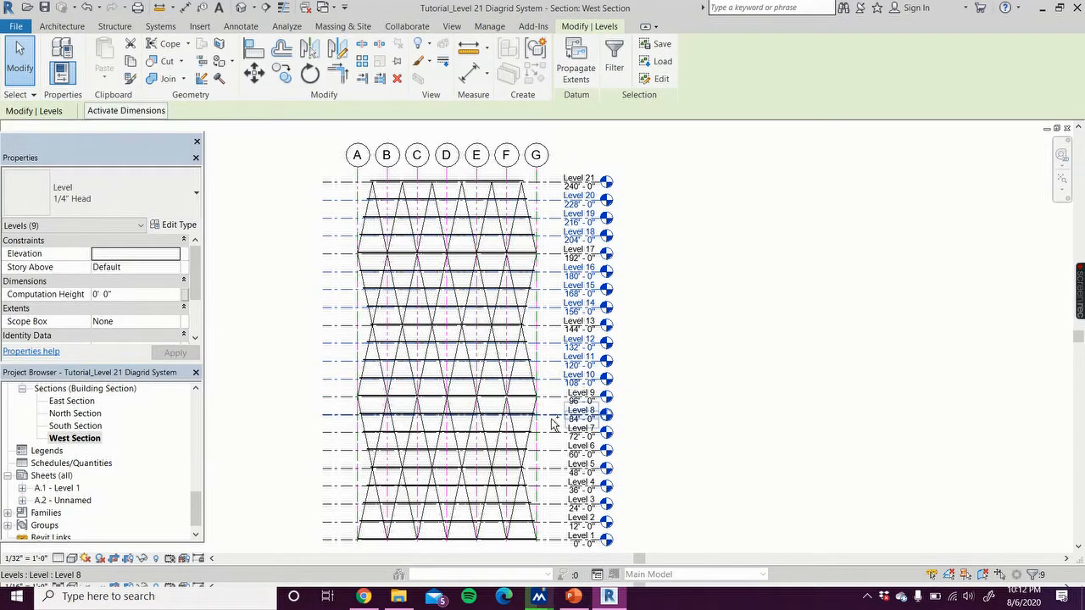
{"action": "left_click", "coordinate": [551, 417], "text": "ctrl"}
{"action": "left_click", "coordinate": [553, 433], "text": "ctrl"}
{"action": "left_click", "coordinate": [553, 460], "text": "ctrl"}
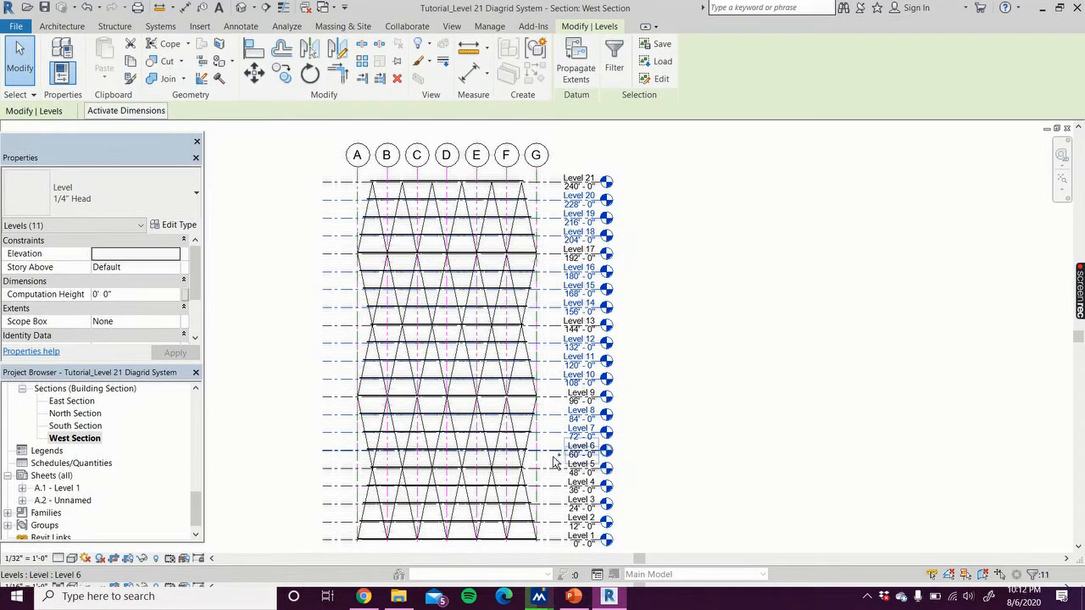
{"action": "left_click", "coordinate": [557, 490], "text": "ctrl"}
{"action": "left_click", "coordinate": [557, 488], "text": "ctrl"}
{"action": "left_click", "coordinate": [551, 507], "text": "ctrl"}
{"action": "left_click", "coordinate": [551, 523], "text": "ctrl"}
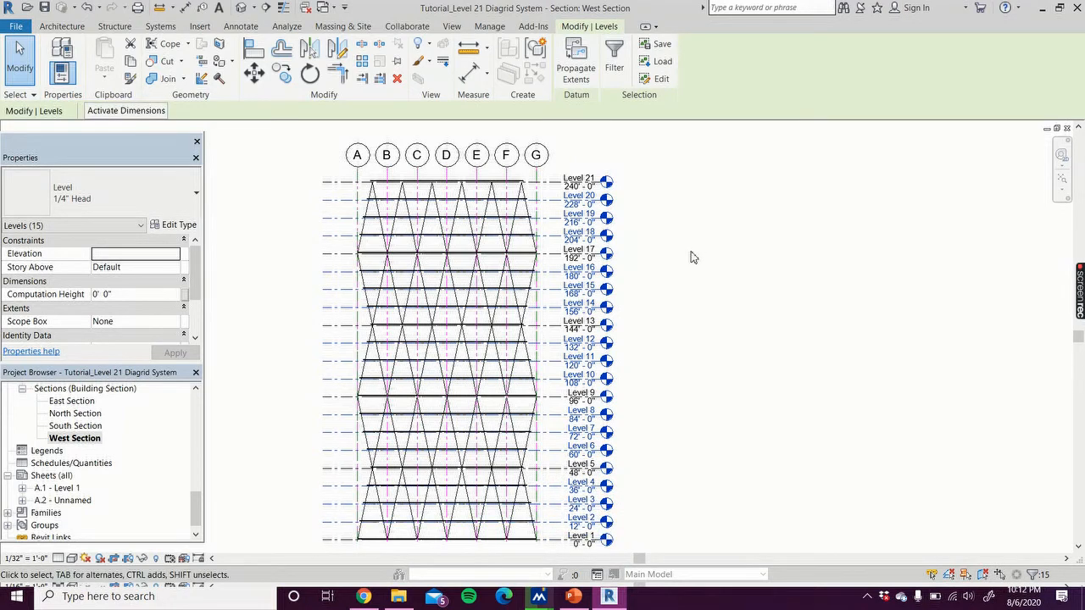
{"action": "right_click", "coordinate": [683, 282]}
{"action": "mouse_move", "coordinate": [725, 339]}
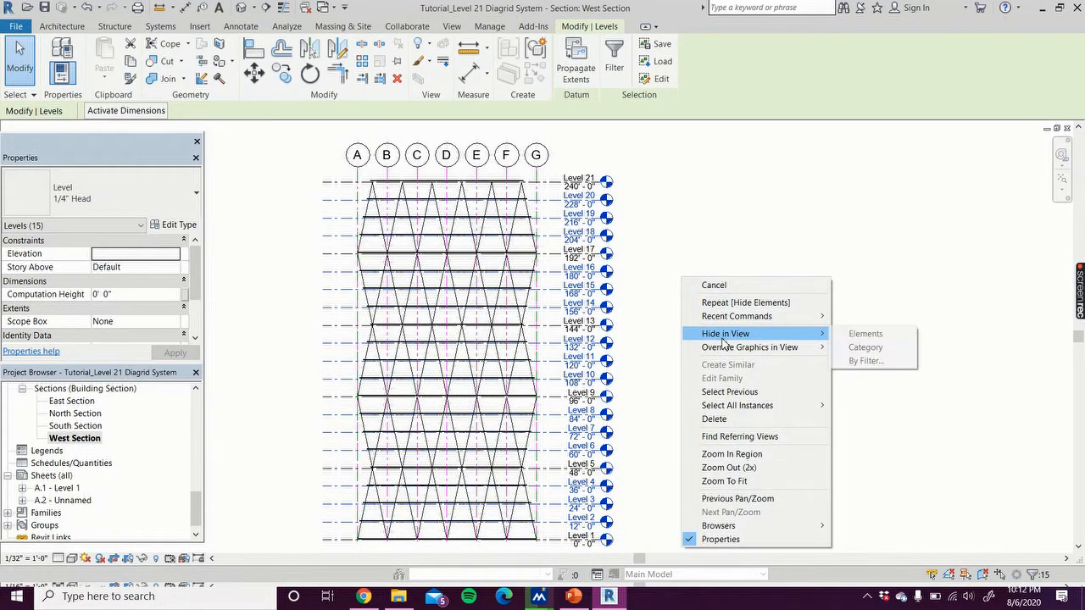
{"action": "left_click", "coordinate": [890, 339]}
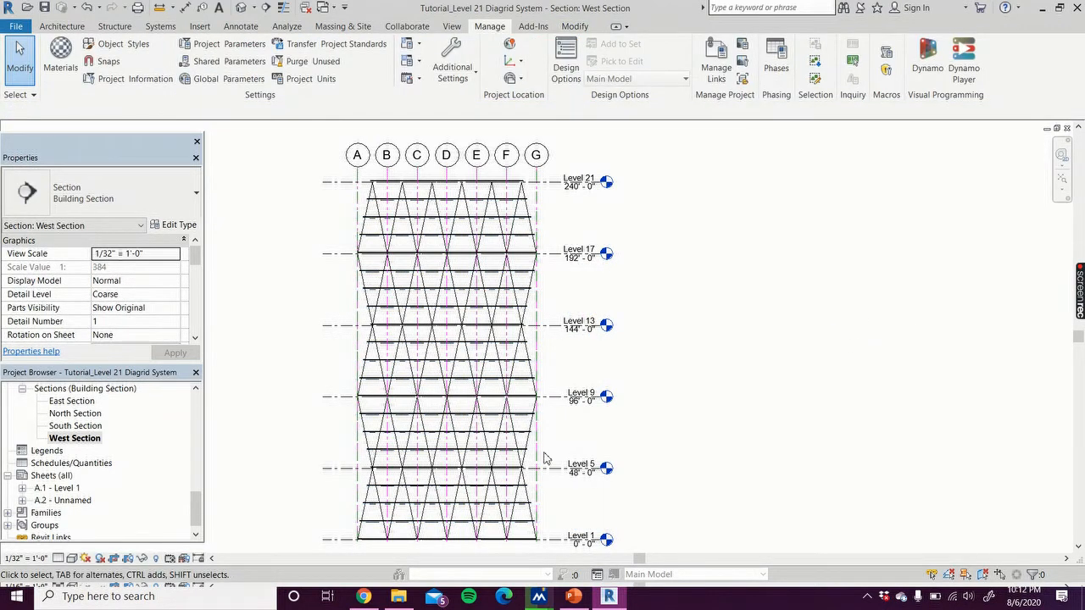
Step: On sheet A.2, move the West Section view title up so its line aligns with the Level 1 line
{"action": "left_click", "coordinate": [72, 501]}
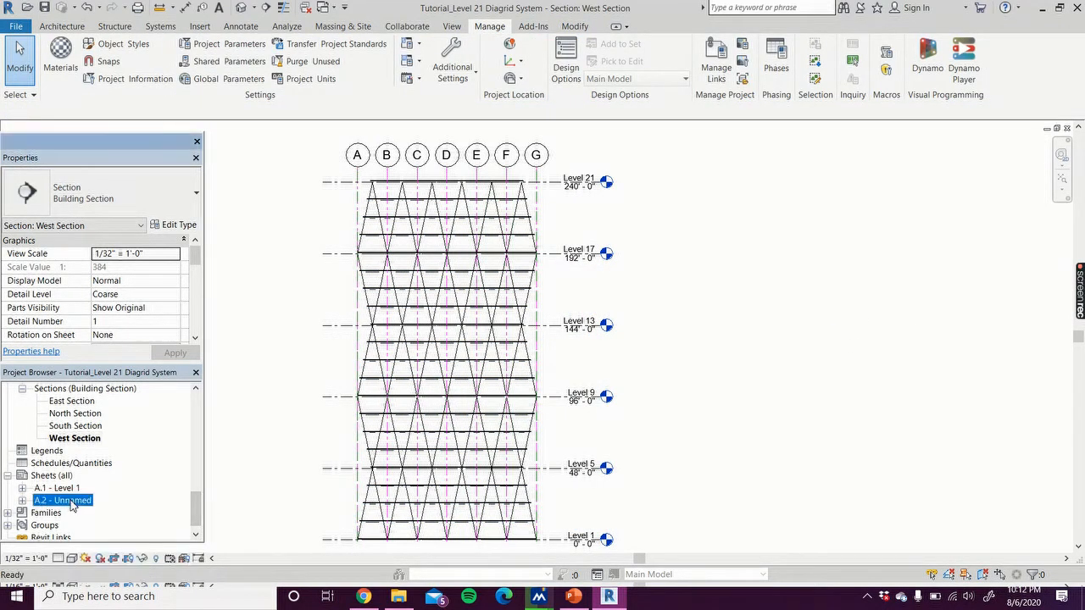
{"action": "double_click", "coordinate": [72, 500]}
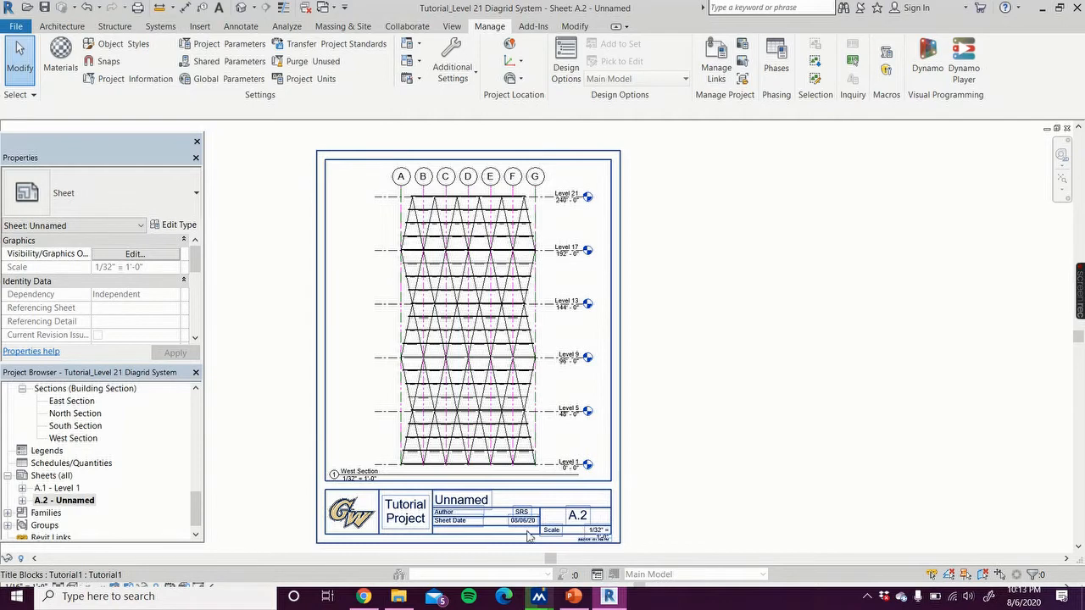
{"action": "left_click", "coordinate": [387, 480]}
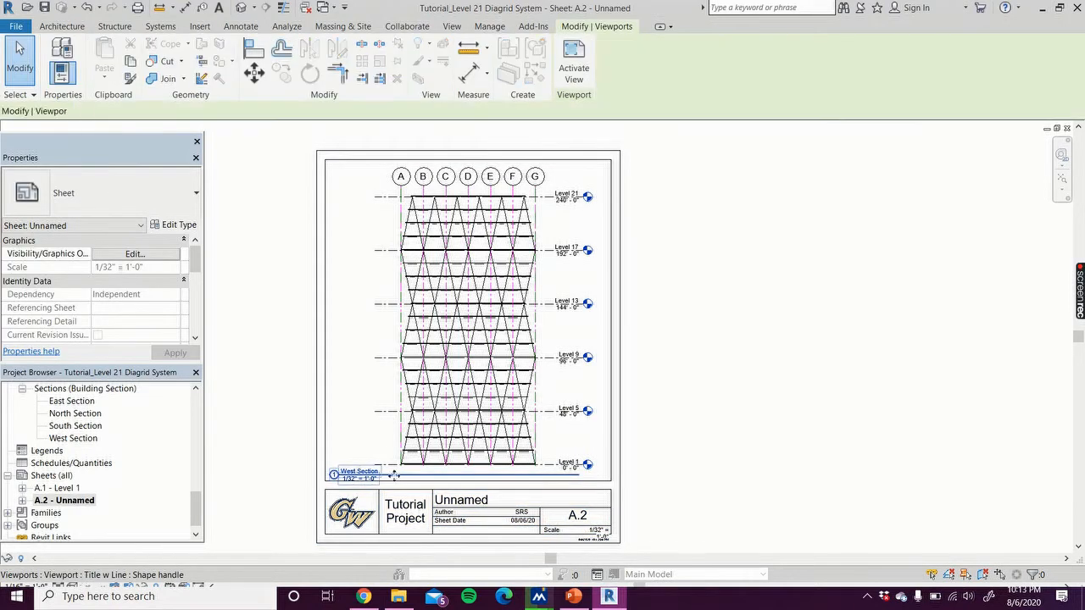
{"action": "mouse_move", "coordinate": [397, 459]}
{"action": "left_mouse_down"}
{"action": "mouse_move", "coordinate": [393, 471]}
{"action": "mouse_move", "coordinate": [390, 462]}
{"action": "left_mouse_up"}
{"action": "left_click", "coordinate": [833, 400]}
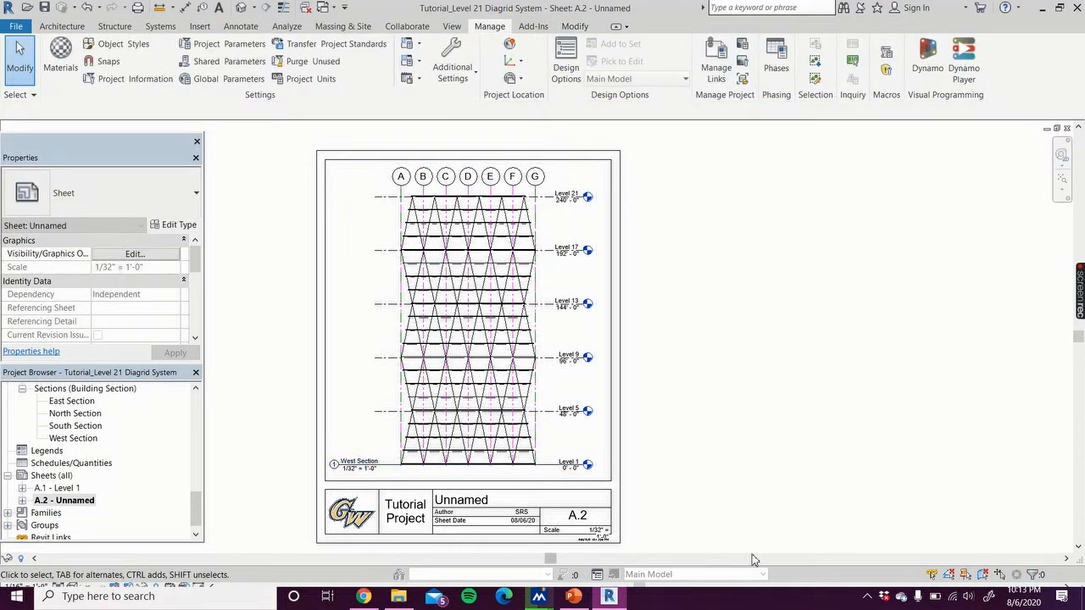
Step: Compare the title block with sheet A.1 and rename sheet A.2 as West View
{"action": "left_click", "coordinate": [467, 506]}
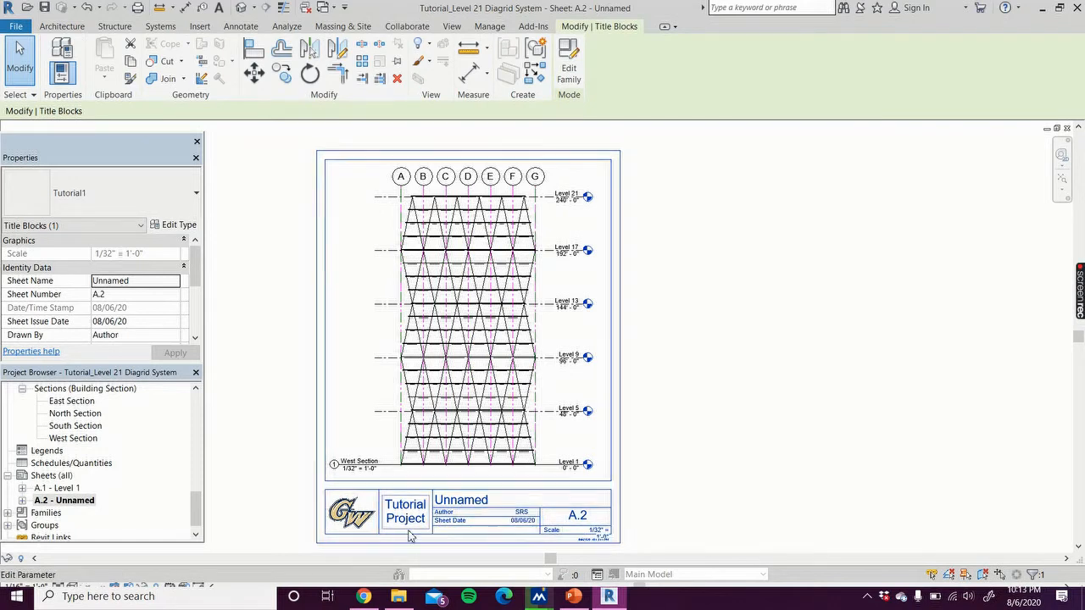
{"action": "double_click", "coordinate": [57, 489]}
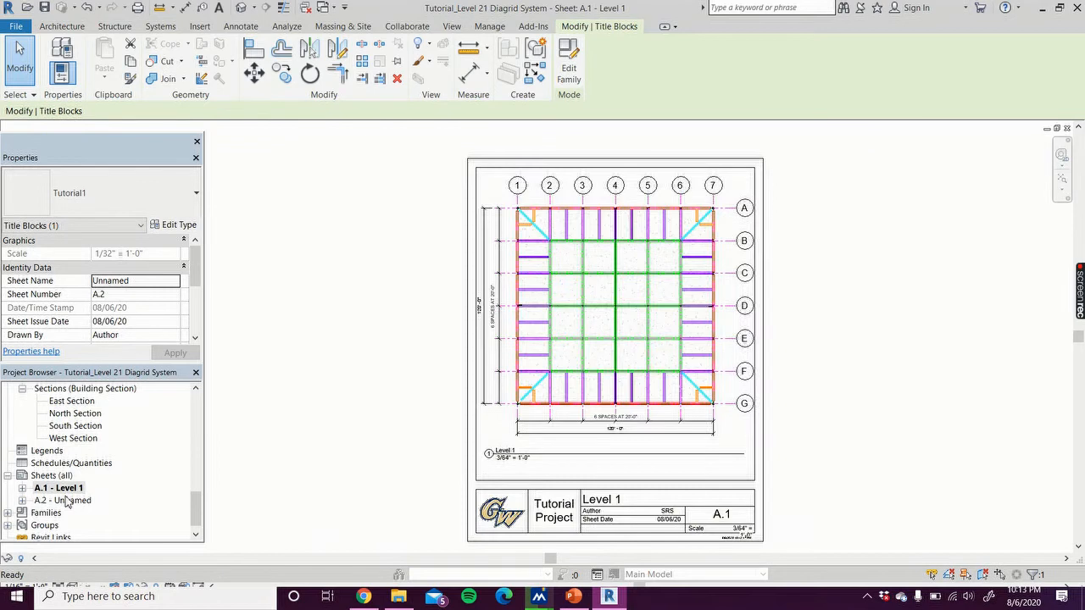
{"action": "double_click", "coordinate": [67, 501]}
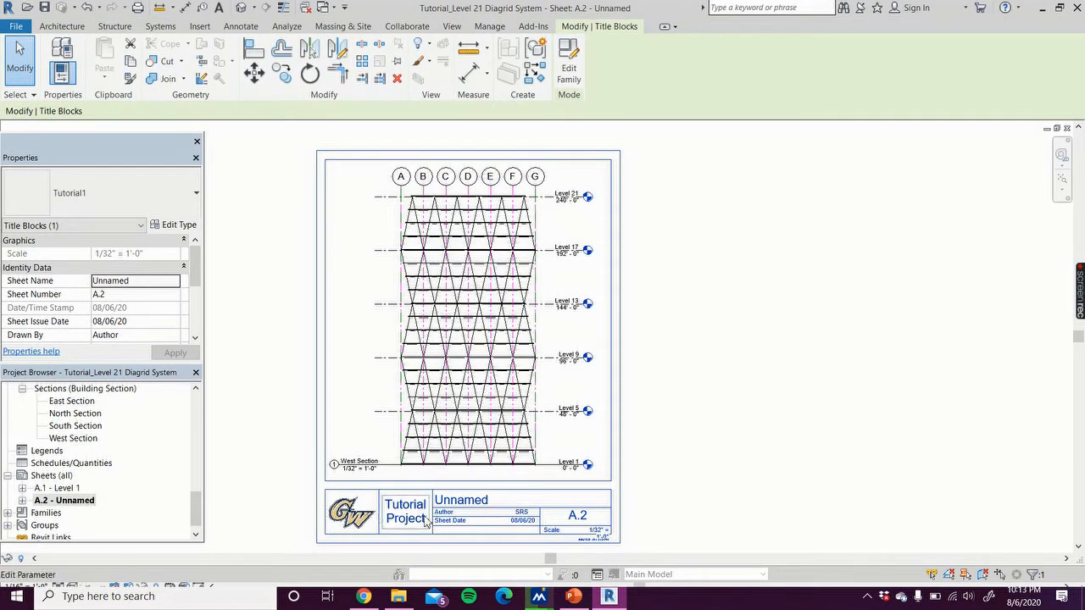
{"action": "left_click", "coordinate": [461, 503]}
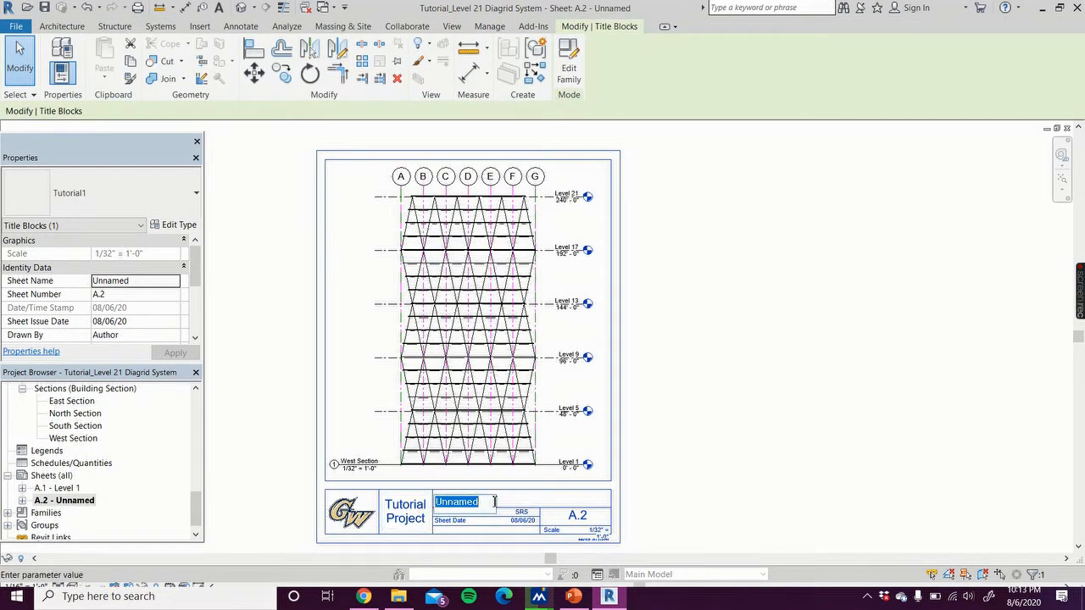
{"action": "type", "text": "West View"}
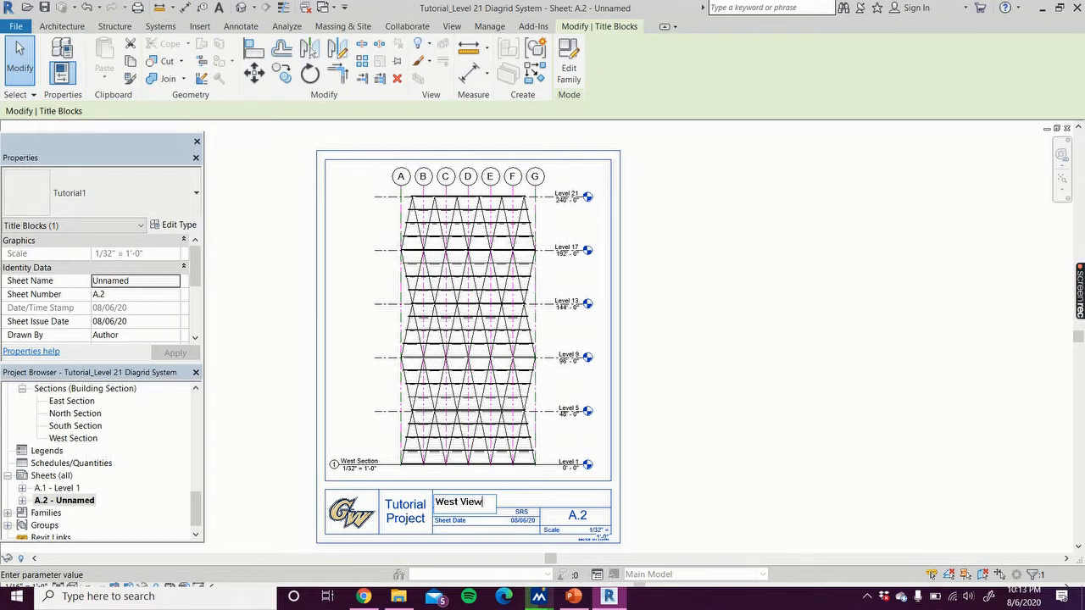
{"action": "key", "text": "Return"}
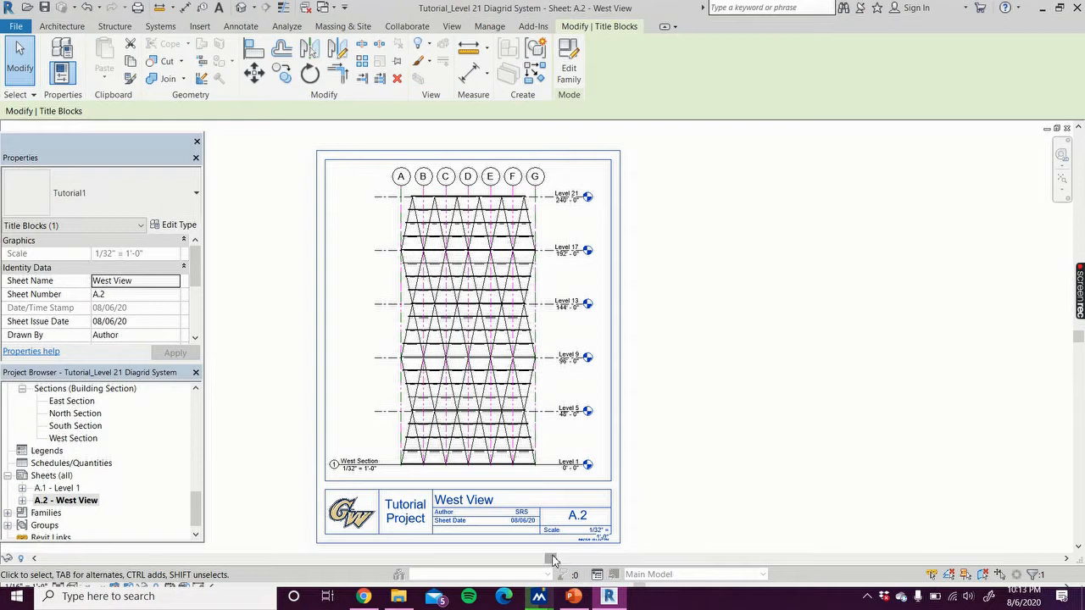
{"action": "left_click", "coordinate": [272, 410]}
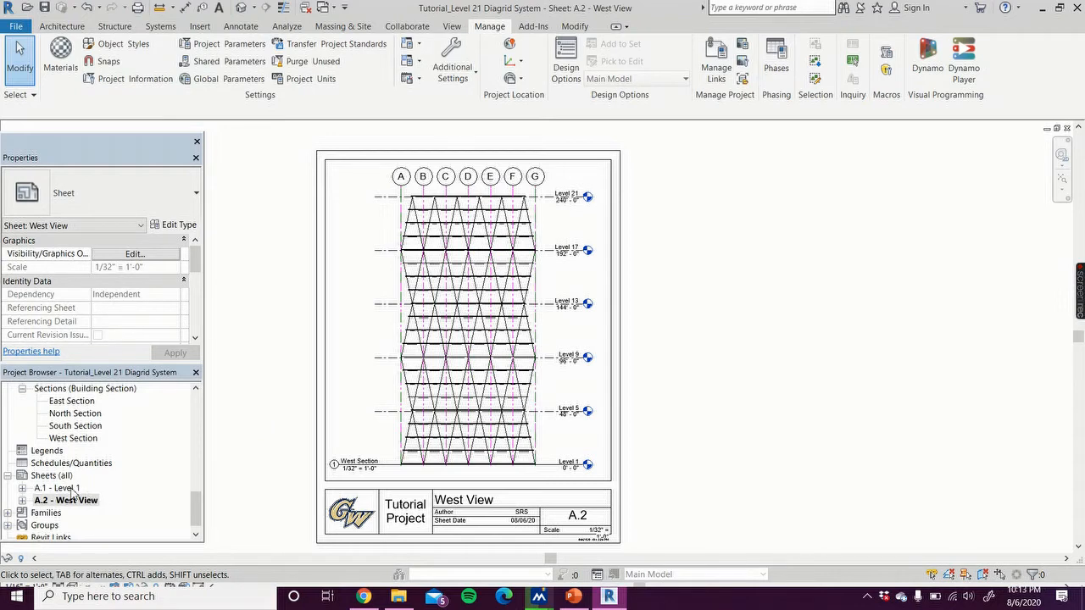
Step: Change the West View sheet's number to B.1 in its title block
{"action": "left_click", "coordinate": [589, 522]}
{"action": "left_click", "coordinate": [586, 516]}
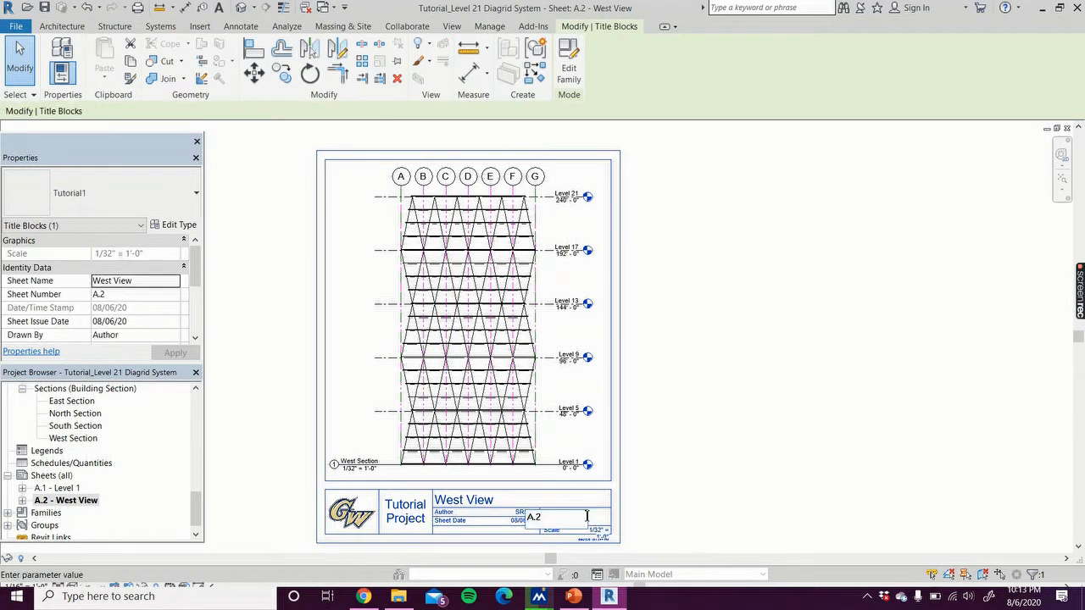
{"action": "key", "text": "BackSpace"}
{"action": "key", "text": "BackSpace"}
{"action": "key", "text": "BackSpace"}
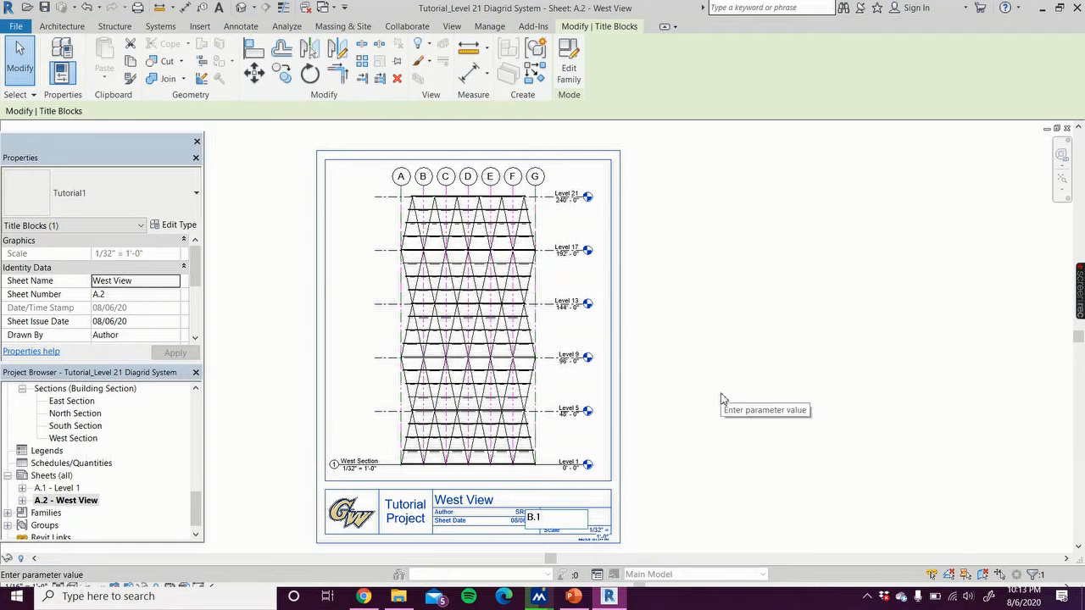
{"action": "left_click", "coordinate": [661, 501]}
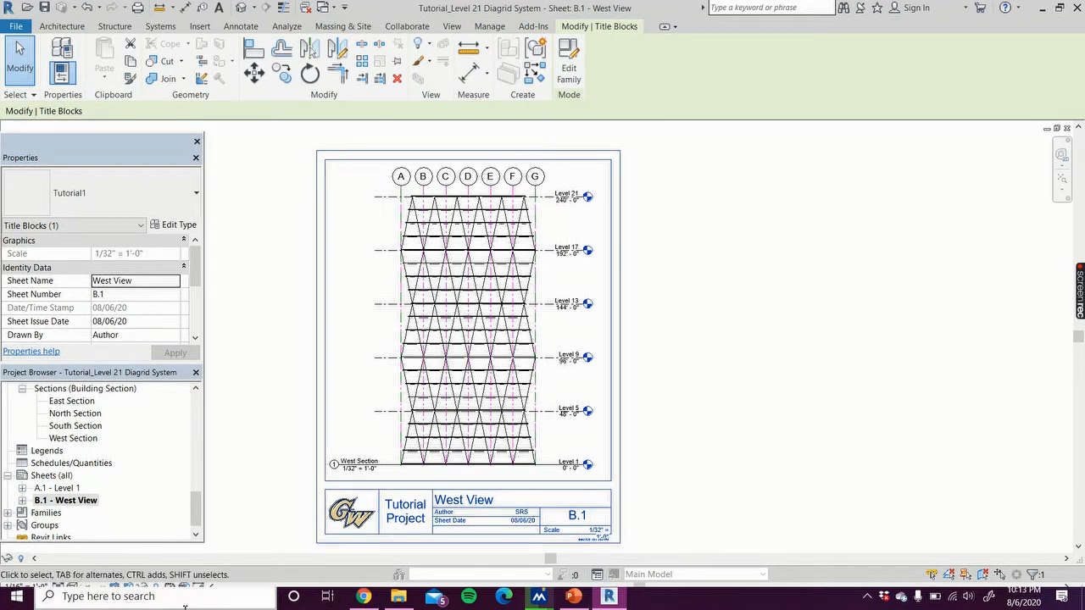
{"action": "left_click", "coordinate": [227, 486]}
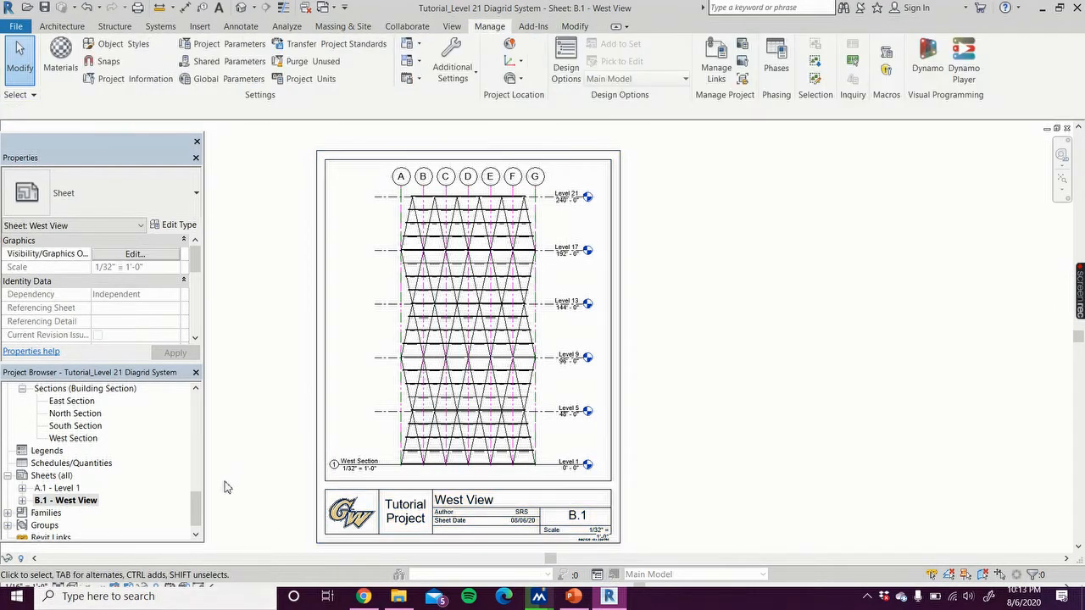
Step: Create a new sheet using the Tutorial1 title block
{"action": "right_click", "coordinate": [65, 483]}
{"action": "left_click", "coordinate": [83, 485]}
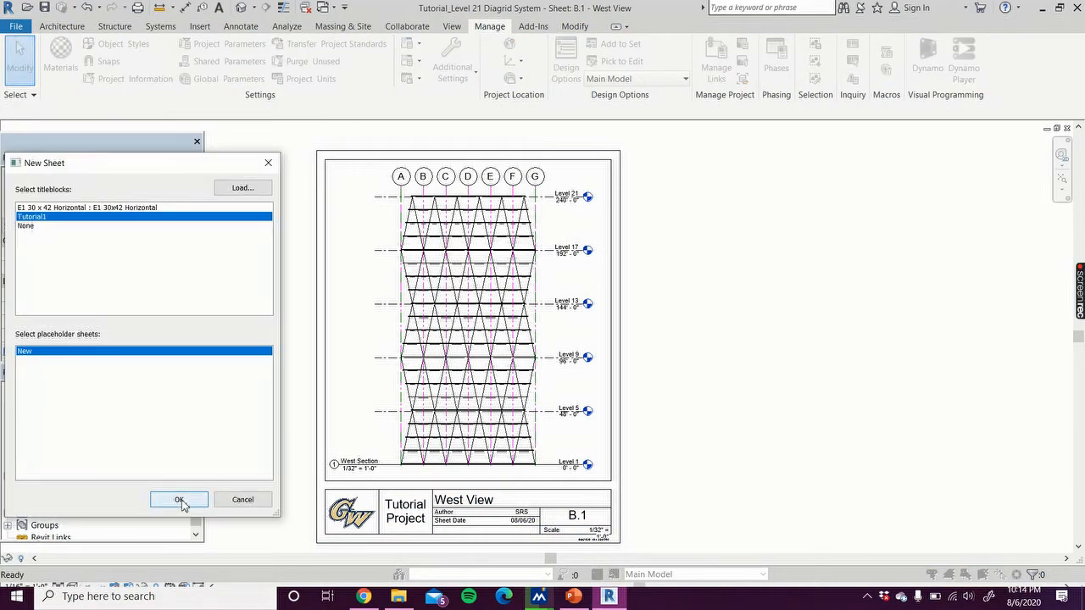
{"action": "left_click", "coordinate": [179, 500]}
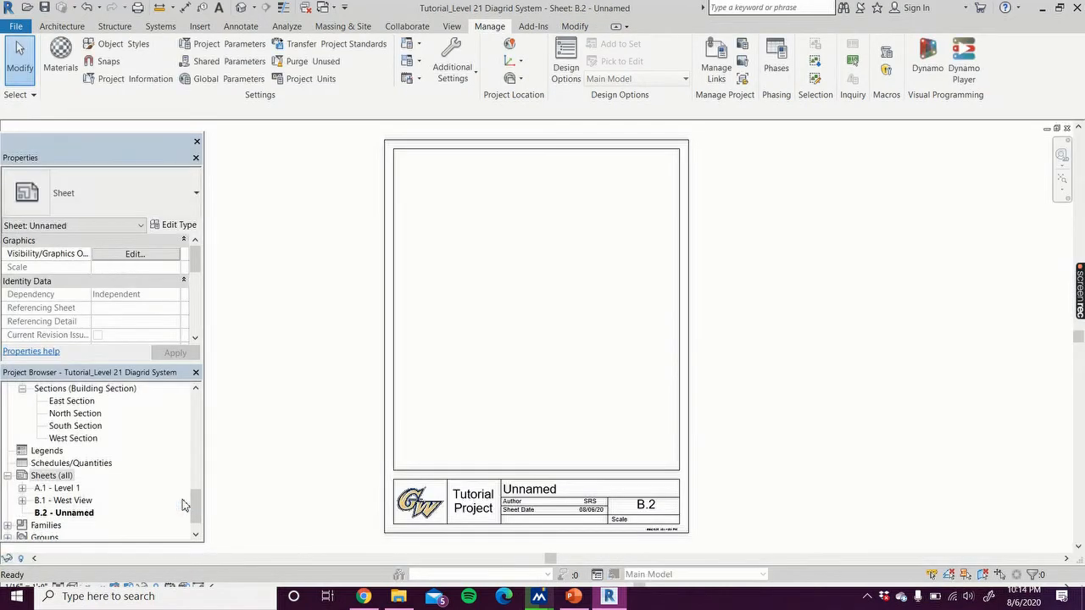
Step: Name the new sheet Level 1 Callout and set its sheet number to A.1.1 in the title block
{"action": "left_click", "coordinate": [552, 491]}
{"action": "left_click", "coordinate": [555, 491]}
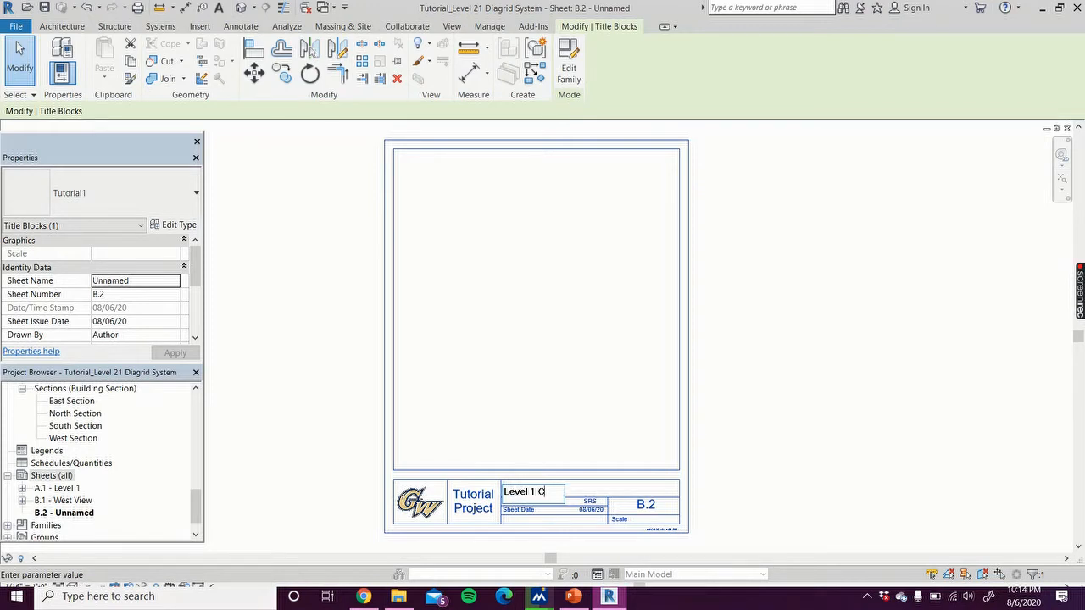
{"action": "type", "text": "Level 1 Callout"}
{"action": "key", "text": "Return"}
{"action": "left_click", "coordinate": [653, 506]}
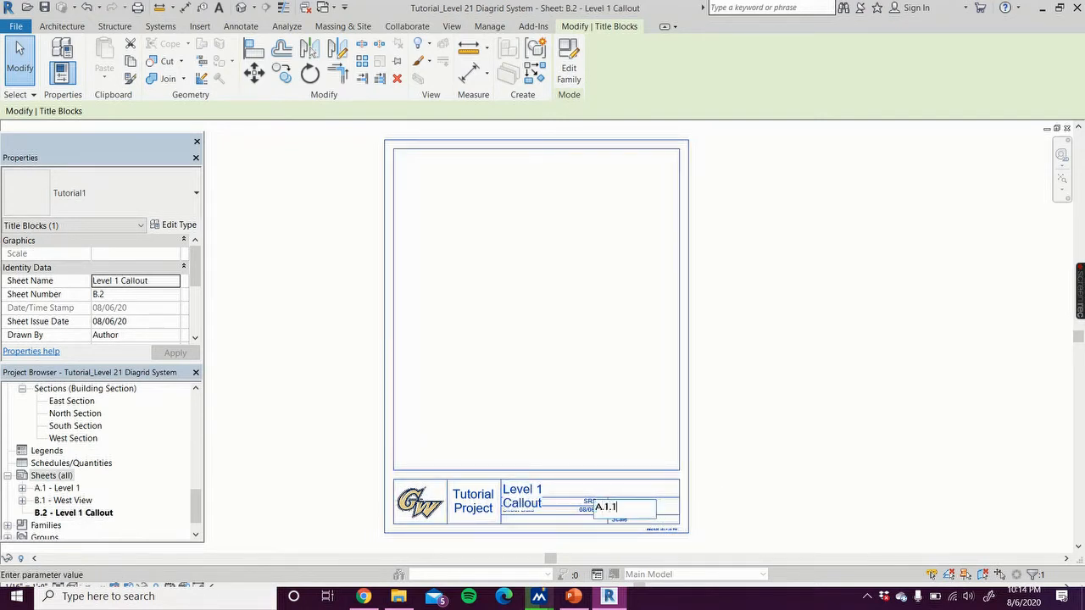
{"action": "type", "text": "A.1.1"}
{"action": "key", "text": "Return"}
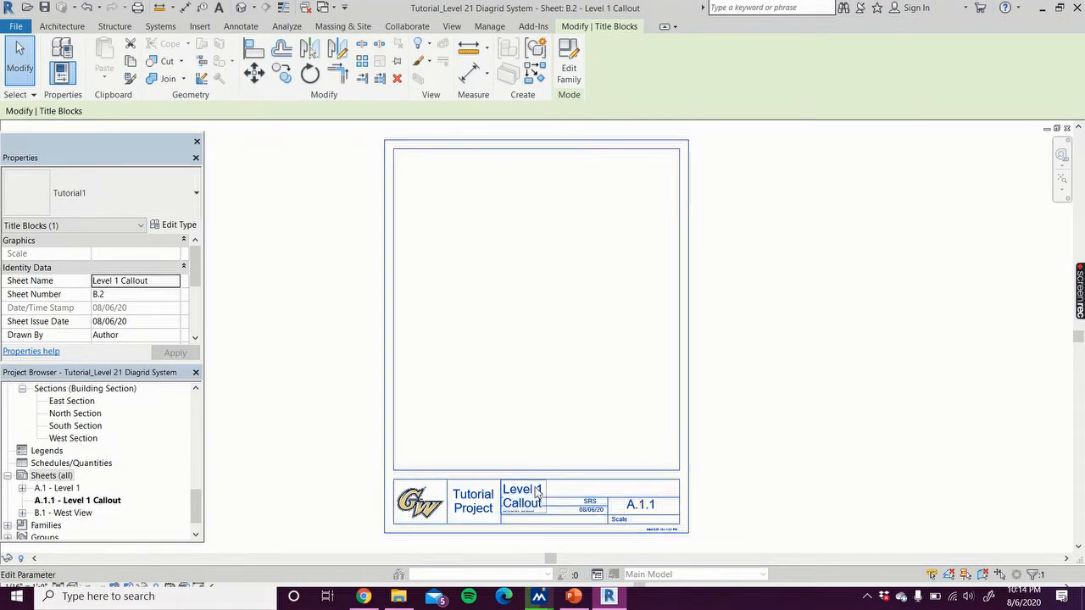
{"action": "left_click", "coordinate": [537, 489]}
{"action": "left_click", "coordinate": [712, 472]}
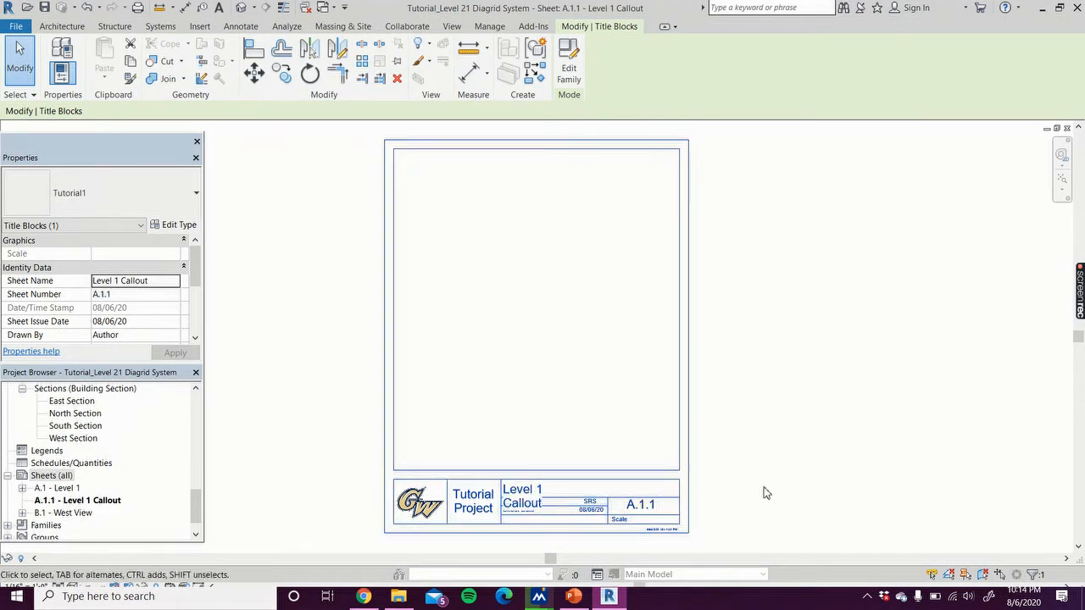
{"action": "left_click", "coordinate": [303, 462]}
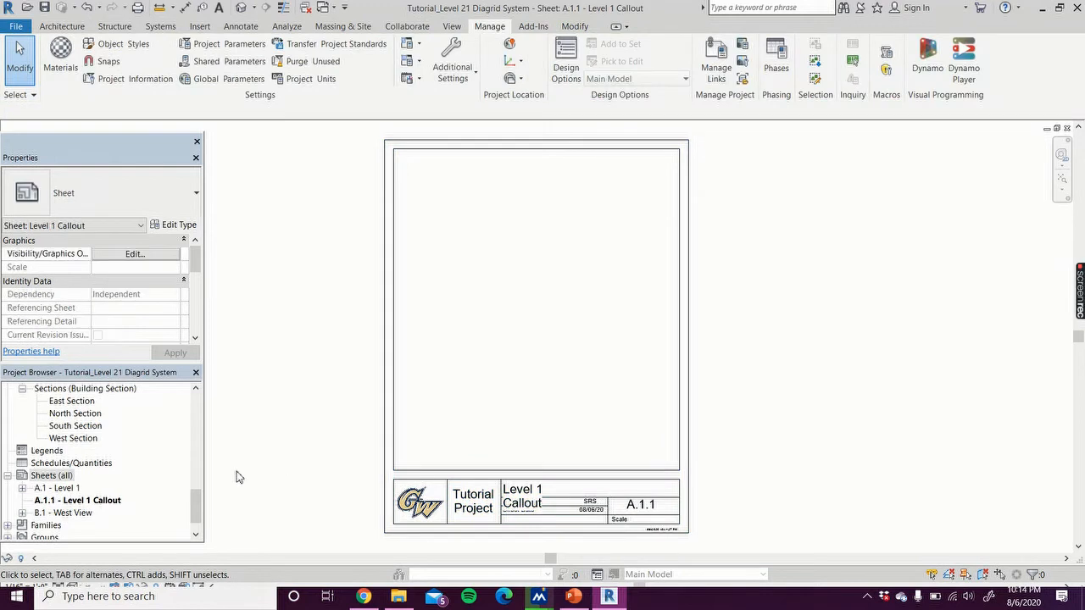
Step: Open the Level 1 structural plan and draw a callout around the corner bay at grids F and G
{"action": "left_click_drag", "start_coordinate": [196, 509], "coordinate": [196, 411]}
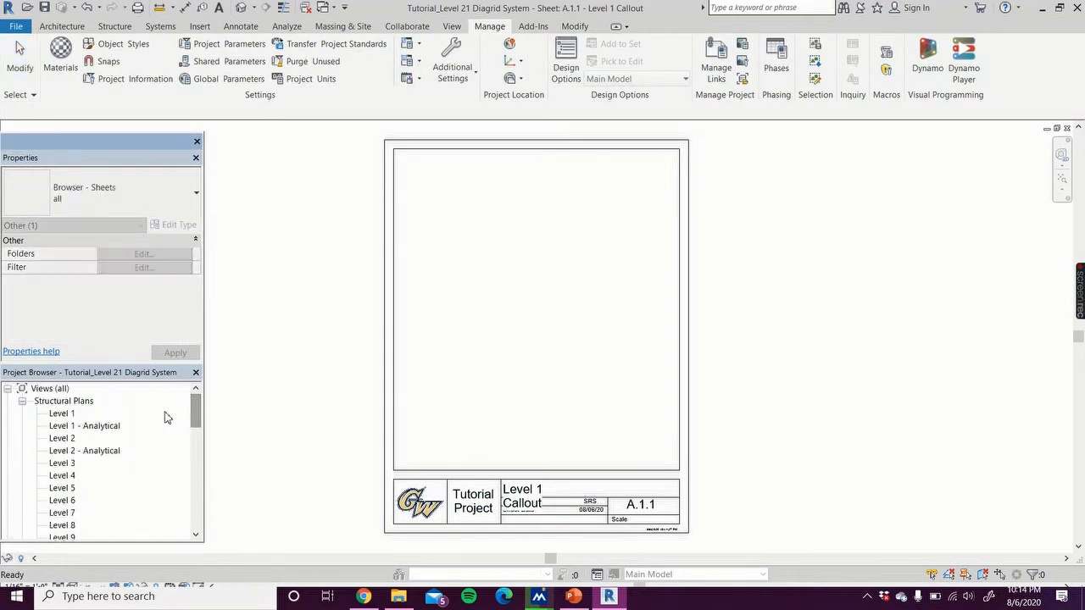
{"action": "double_click", "coordinate": [62, 413]}
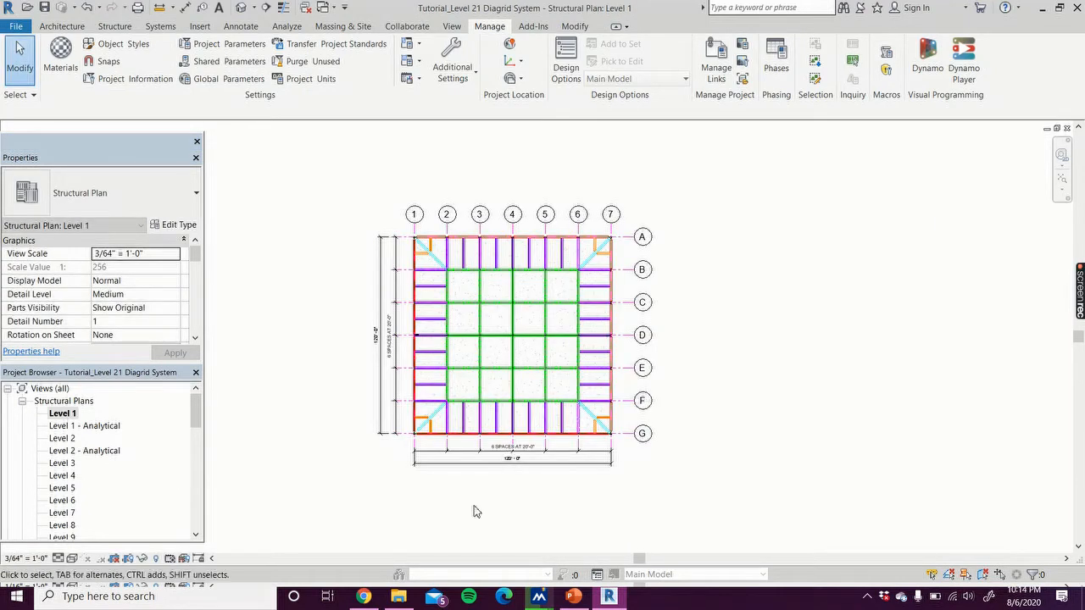
{"action": "scroll", "coordinate": [590, 442], "scroll_direction": "up", "scroll_amount": 5}
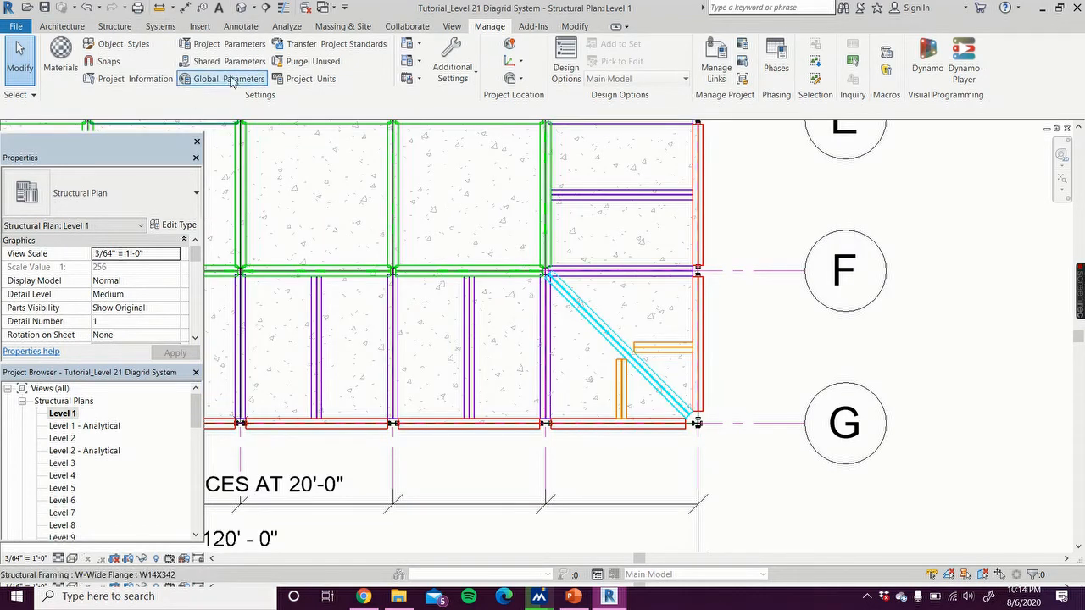
{"action": "left_click", "coordinate": [451, 28]}
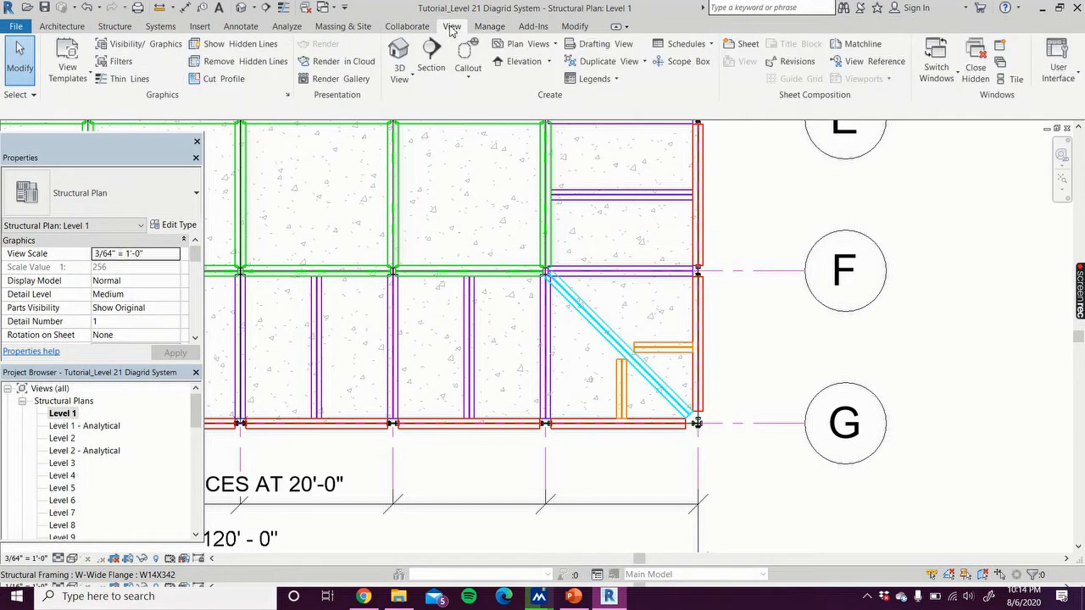
{"action": "left_click", "coordinate": [469, 50]}
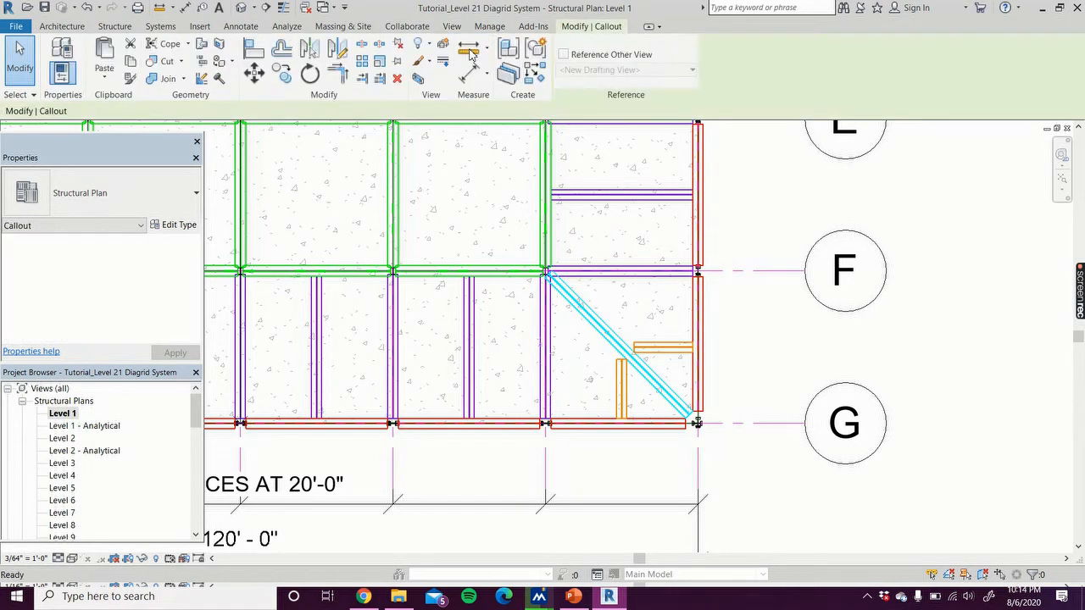
{"action": "left_click", "coordinate": [445, 167]}
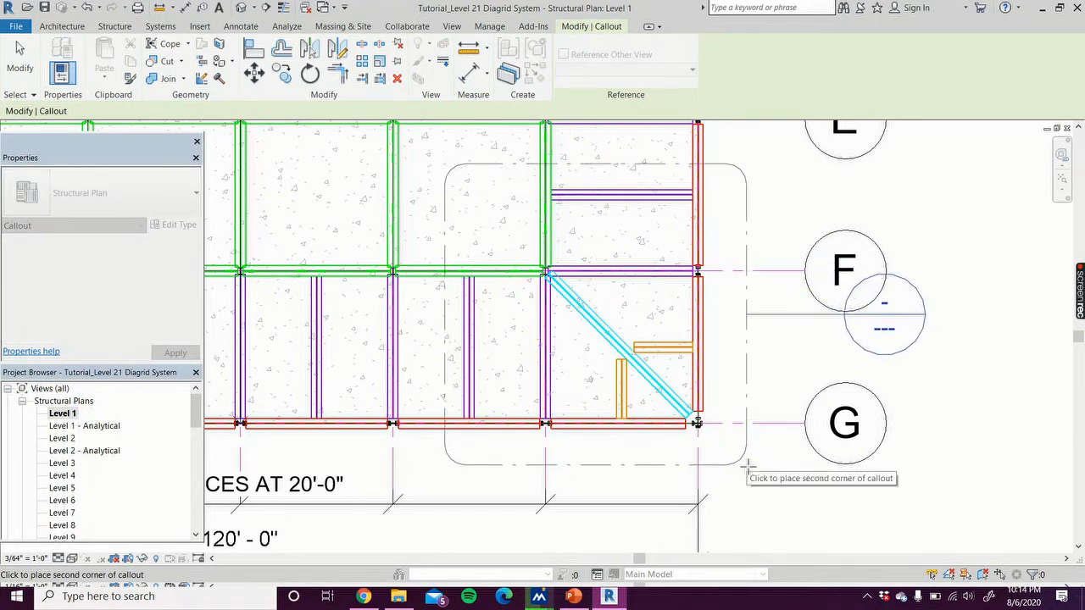
{"action": "left_click", "coordinate": [747, 465]}
Step: Move the callout's reference bubble clear of the grid bubbles, to below grid G outside the callout boundary
{"action": "left_click", "coordinate": [839, 315]}
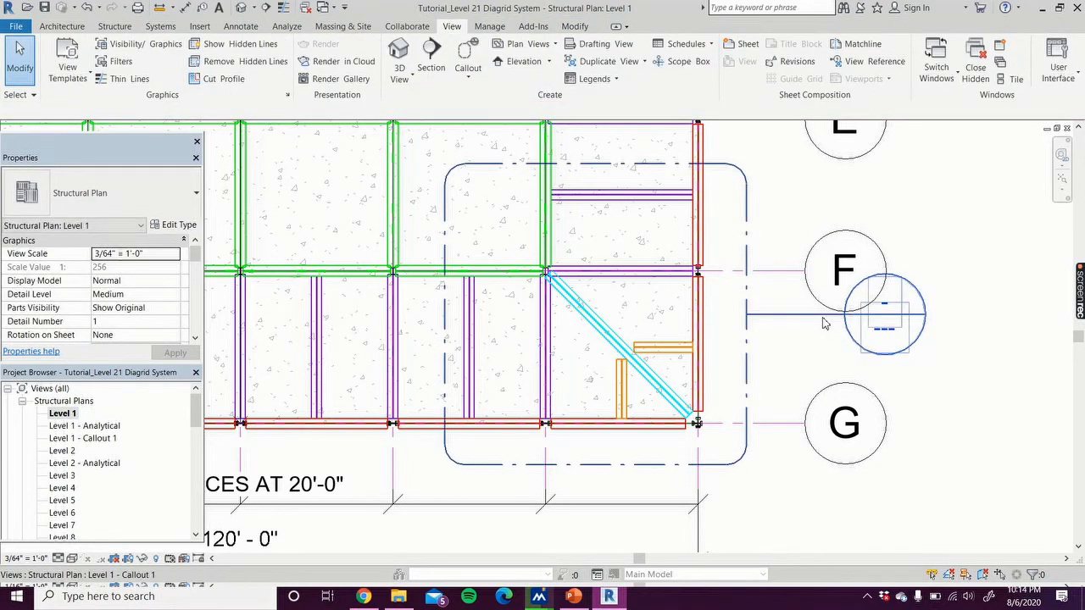
{"action": "left_click_drag", "start_coordinate": [845, 344], "coordinate": [814, 546]}
{"action": "left_click", "coordinate": [952, 455]}
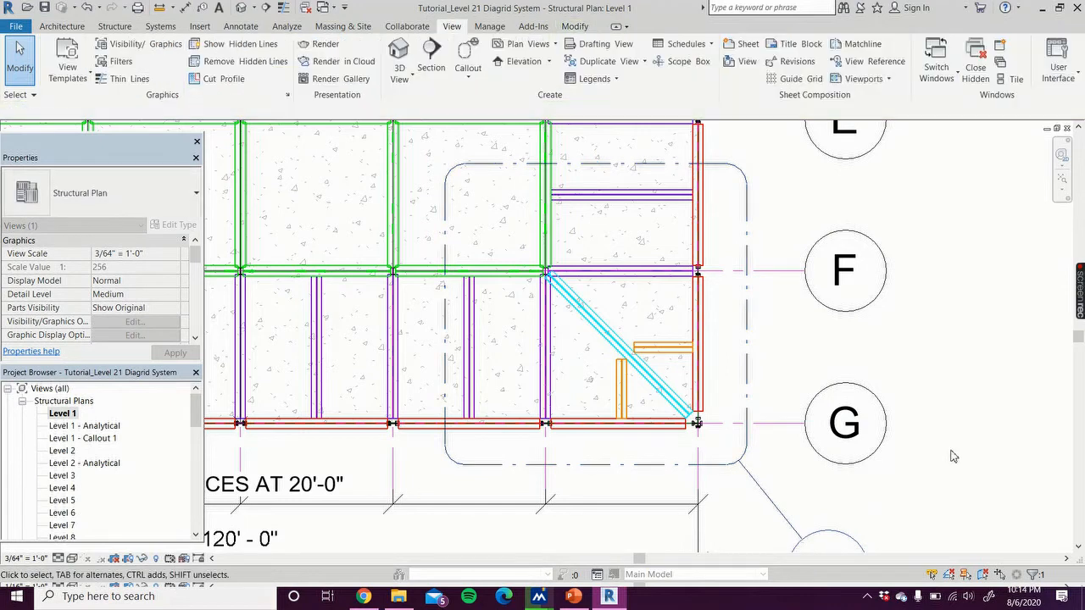
{"action": "scroll", "coordinate": [952, 455], "scroll_direction": "down", "scroll_amount": 1}
{"action": "middle_click_drag", "start_coordinate": [950, 450], "coordinate": [886, 372]}
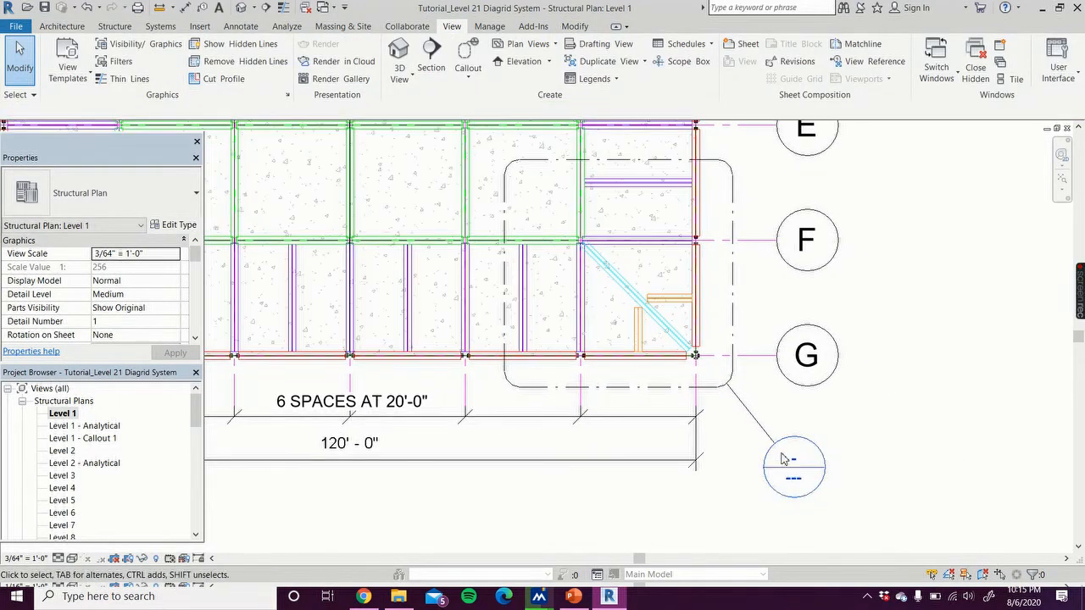
Step: Open the new callout view and place an aligned dimension between grids 6 and 7 below the framing
{"action": "double_click", "coordinate": [790, 462]}
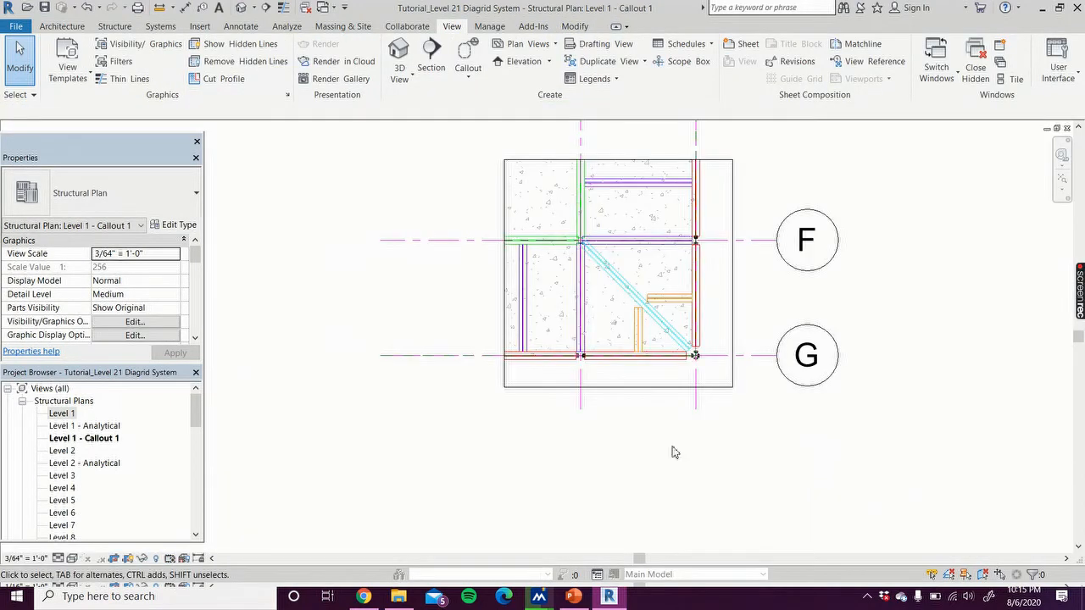
{"action": "scroll", "coordinate": [473, 338], "scroll_direction": "down", "scroll_amount": 1}
{"action": "middle_click_drag", "start_coordinate": [478, 339], "coordinate": [412, 395]}
{"action": "scroll", "coordinate": [474, 439], "scroll_direction": "up", "scroll_amount": 4}
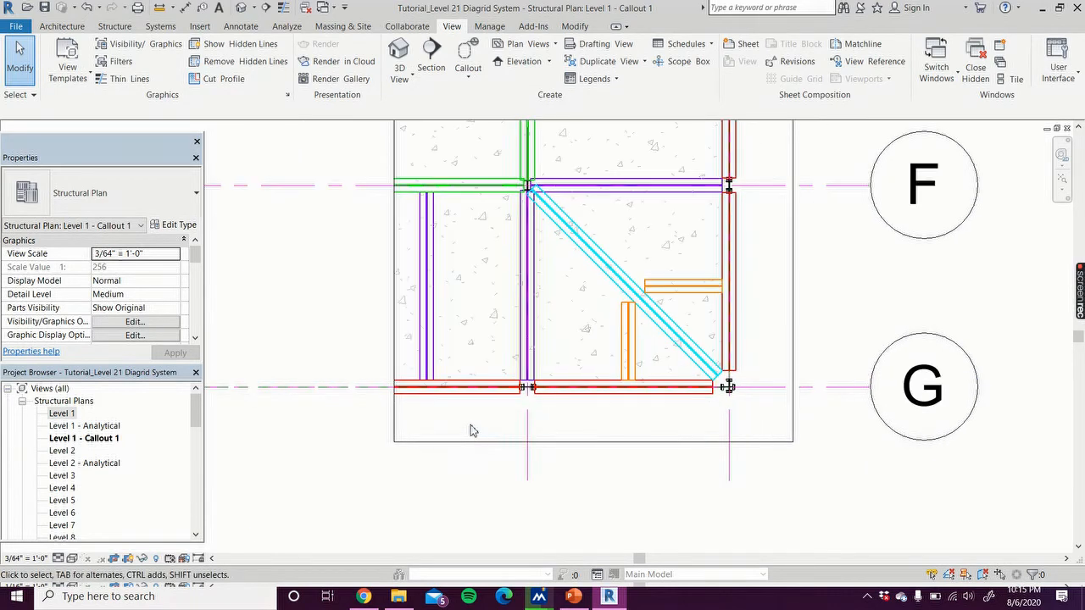
{"action": "left_click", "coordinate": [186, 8]}
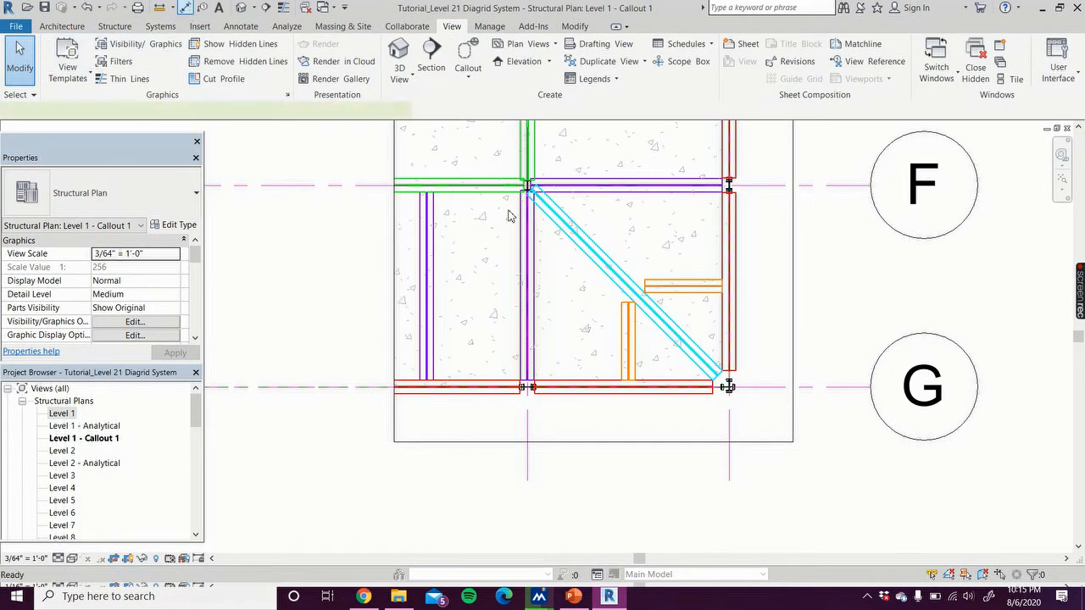
{"action": "left_click", "coordinate": [525, 430]}
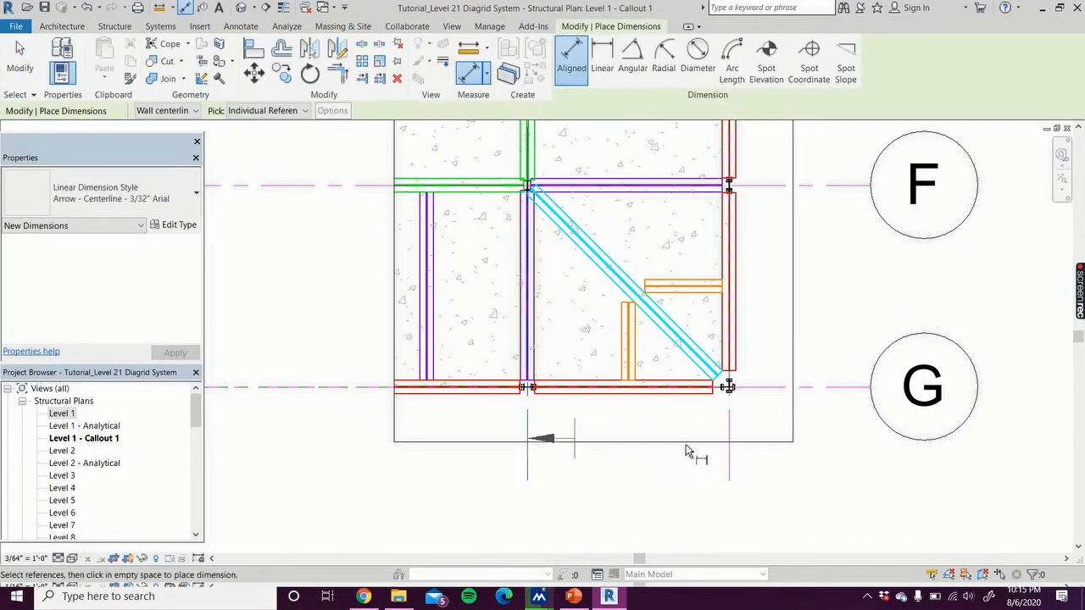
{"action": "left_click", "coordinate": [731, 449]}
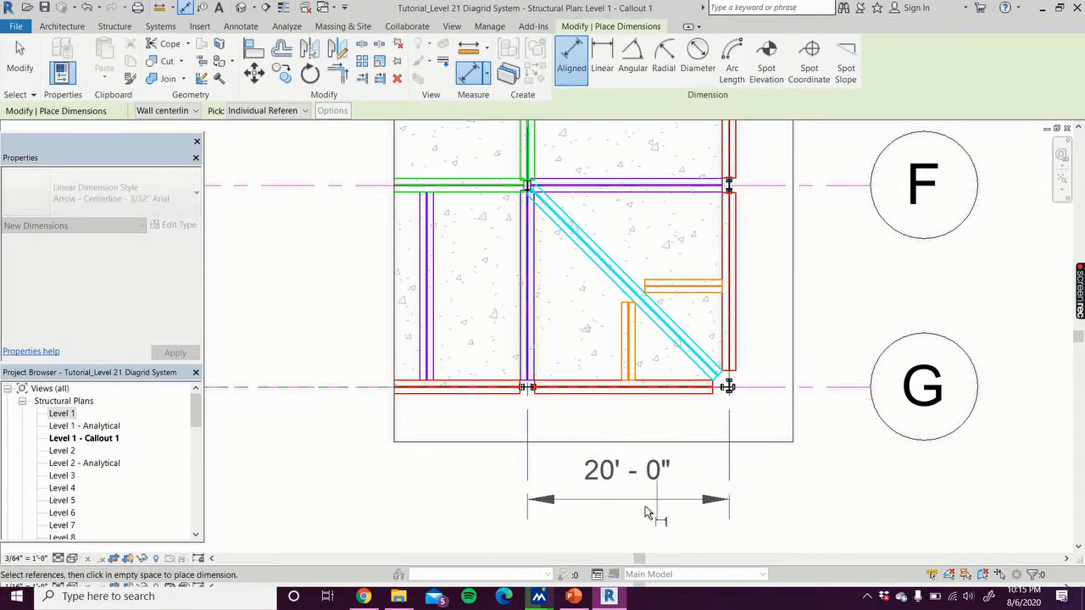
{"action": "left_click", "coordinate": [653, 508]}
Step: Add an aligned dimension from grid 6 to the centerline of the short vertical orange beam
{"action": "left_click", "coordinate": [528, 434]}
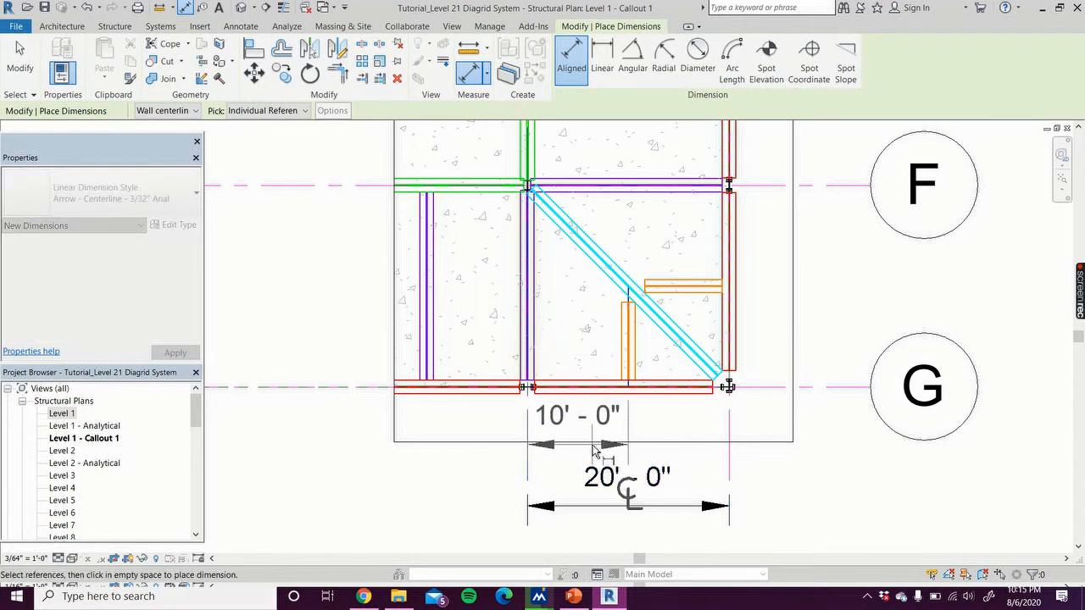
{"action": "left_click", "coordinate": [598, 454]}
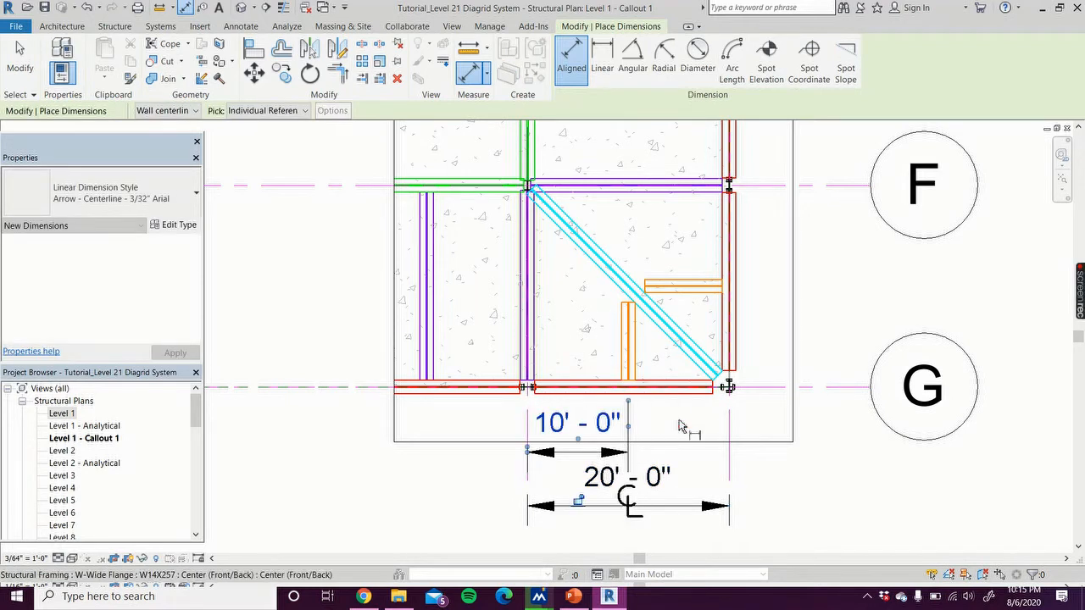
{"action": "left_click", "coordinate": [33, 56]}
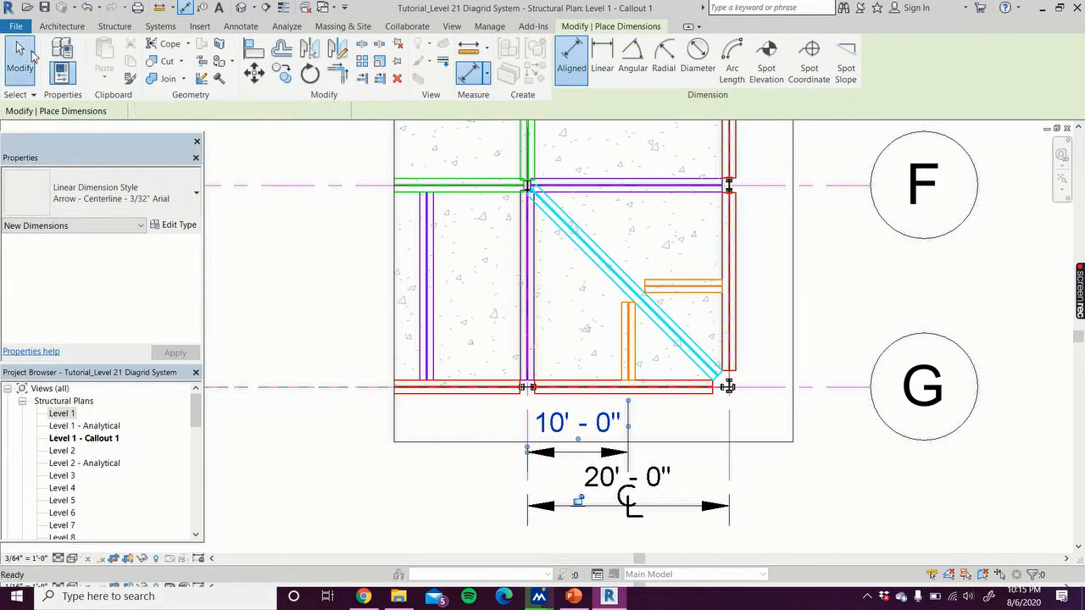
Step: Move the dimension between grids 6 and 7 lower so it clears the beam dimension and its centerline symbol
{"action": "left_click", "coordinate": [637, 514]}
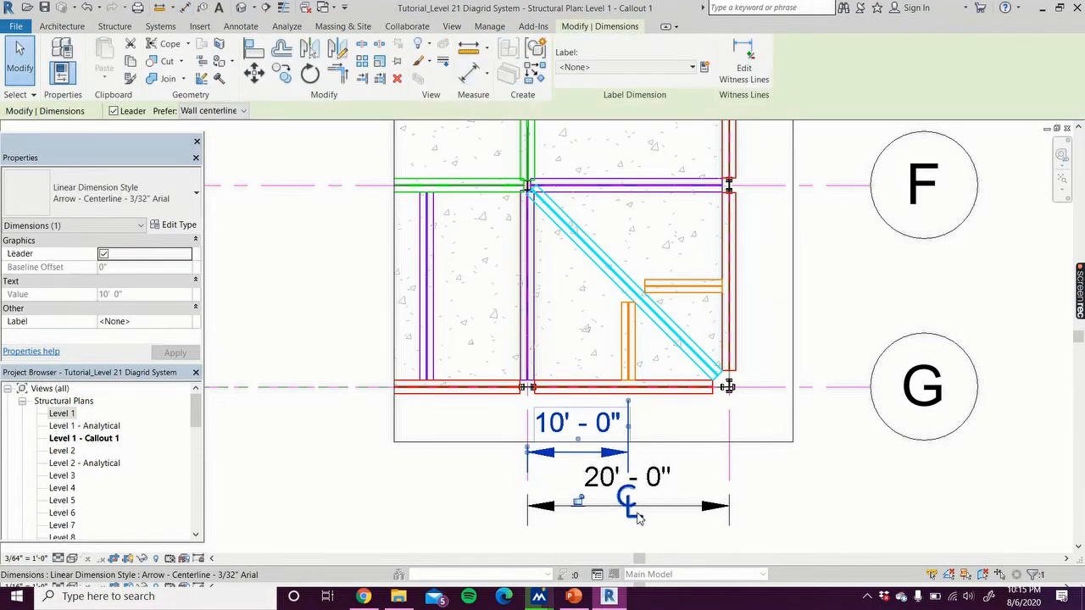
{"action": "left_click", "coordinate": [684, 513]}
{"action": "left_click_drag", "start_coordinate": [684, 513], "coordinate": [683, 558]}
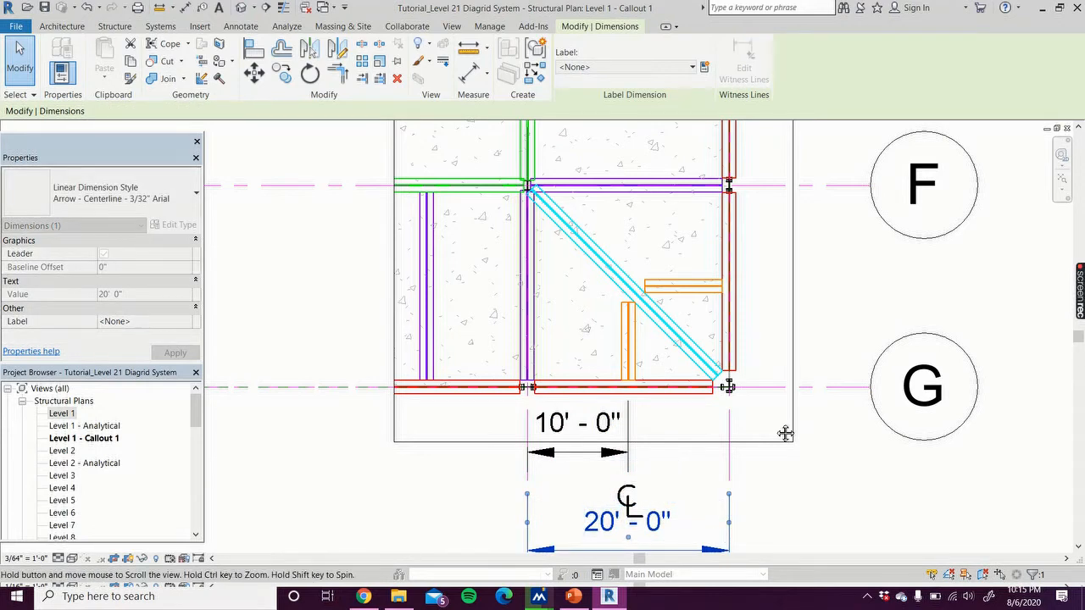
{"action": "middle_click_drag", "start_coordinate": [785, 433], "coordinate": [762, 359]}
{"action": "left_click_drag", "start_coordinate": [652, 479], "coordinate": [649, 517]}
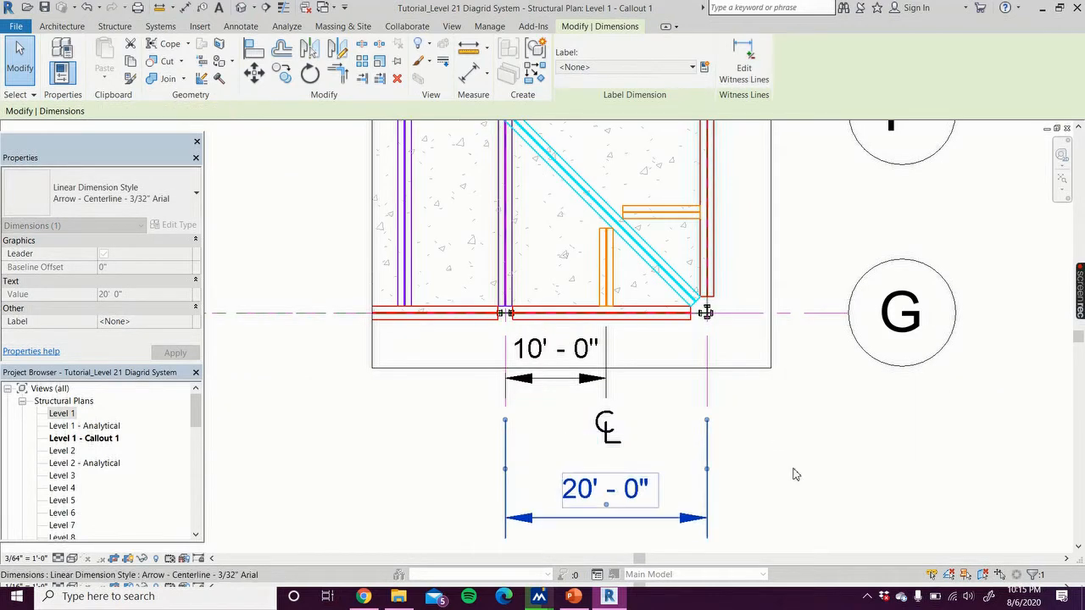
{"action": "left_click", "coordinate": [802, 467]}
Step: Set the callout view's scale to 3/32" = 1'-0"
{"action": "scroll", "coordinate": [802, 464], "scroll_direction": "down", "scroll_amount": 2}
{"action": "middle_click_drag", "start_coordinate": [804, 453], "coordinate": [746, 506]}
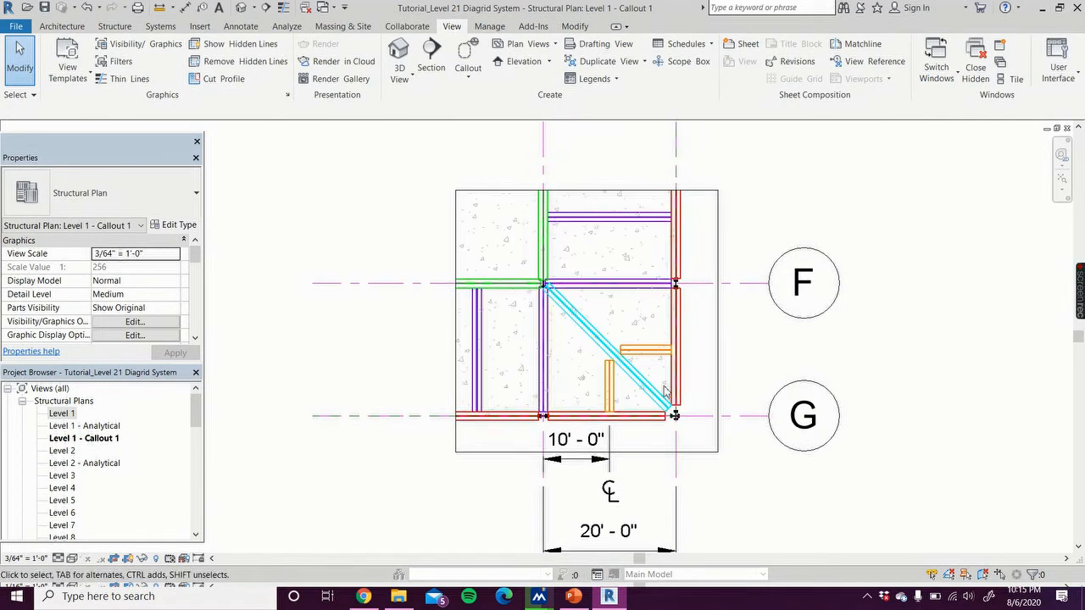
{"action": "left_click", "coordinate": [35, 558]}
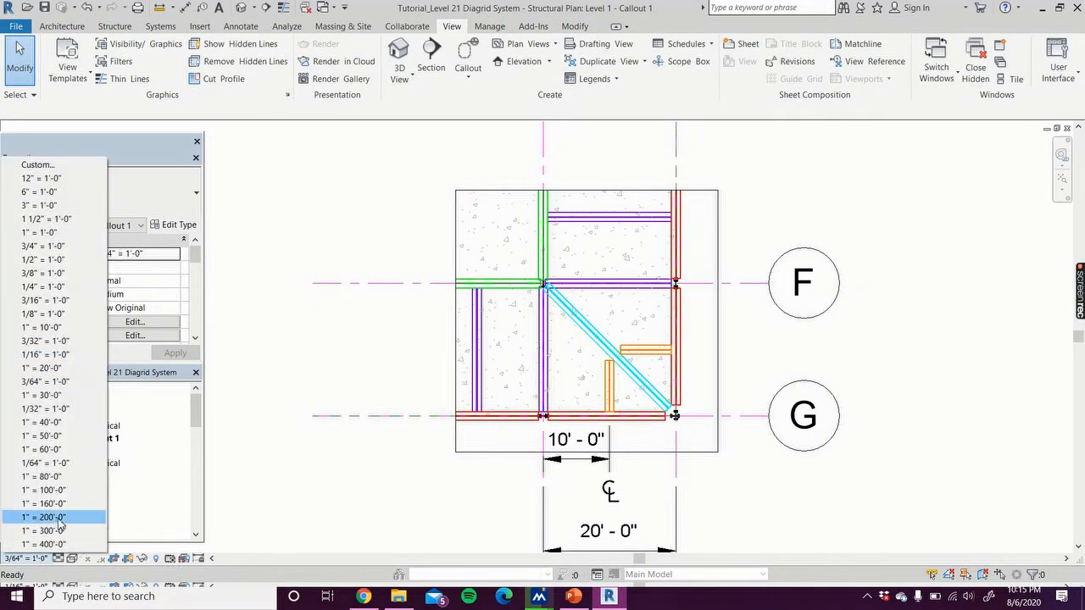
{"action": "left_click", "coordinate": [64, 315]}
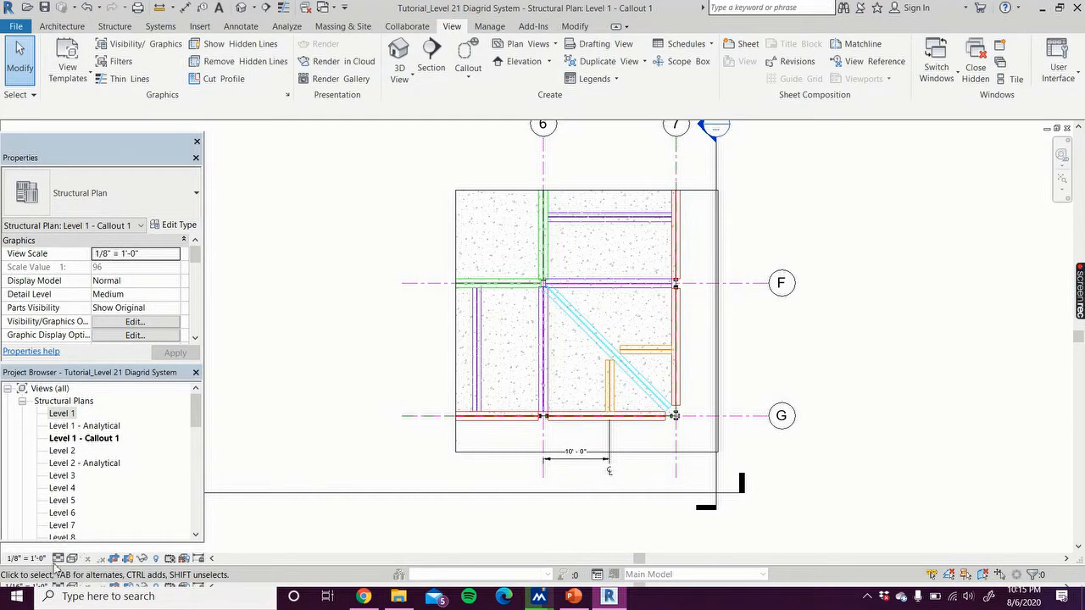
{"action": "left_click", "coordinate": [26, 558]}
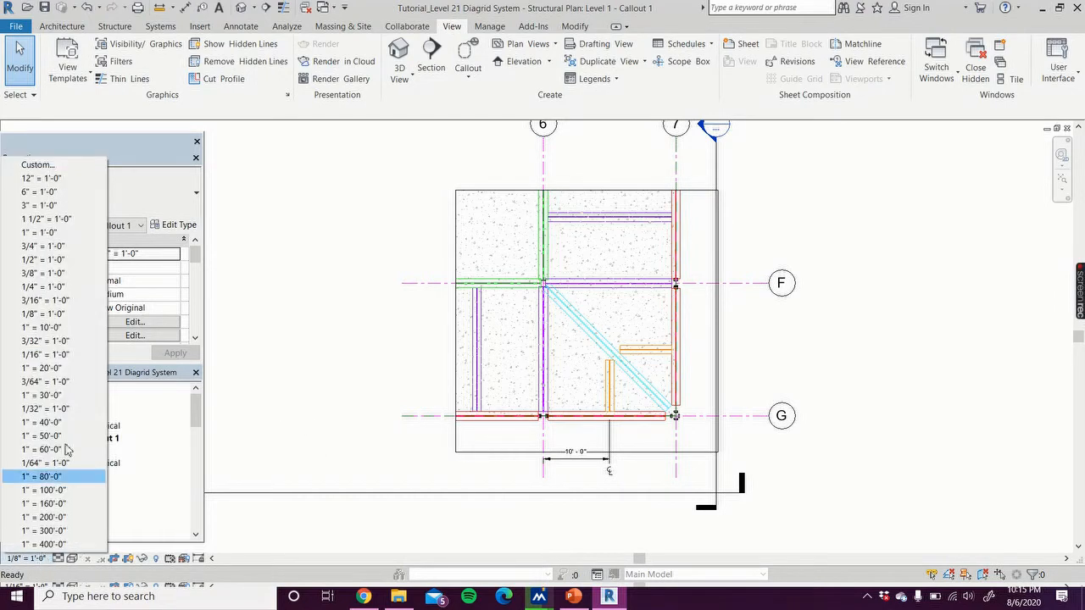
{"action": "left_click", "coordinate": [68, 341]}
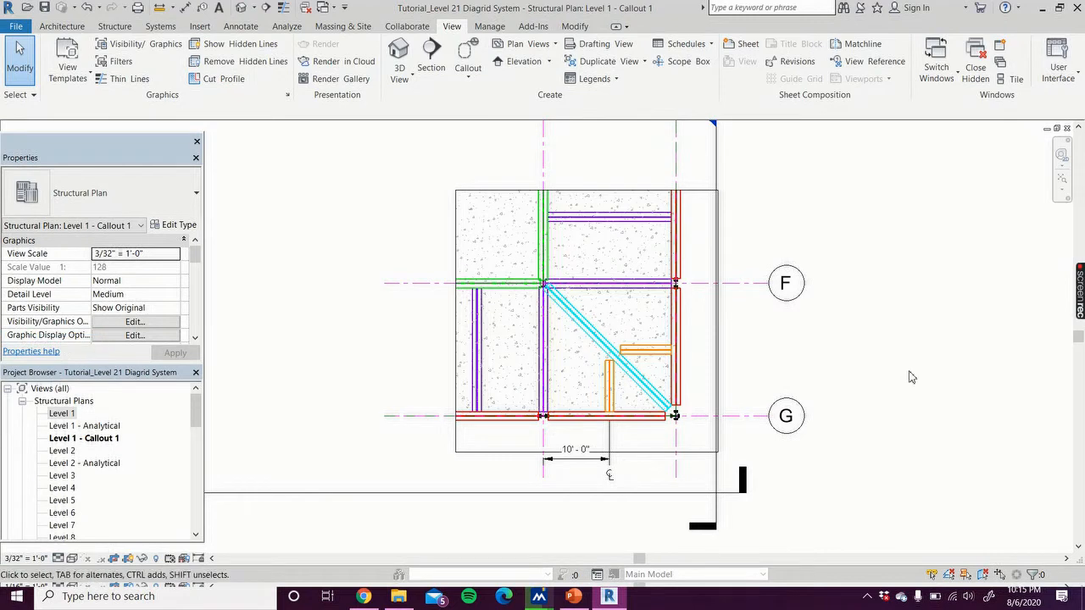
Step: Extend the annotation crop downward past the grid 6 to 7 dimension and widen the view crop slightly on its left side
{"action": "scroll", "coordinate": [908, 381], "scroll_direction": "down", "scroll_amount": 1}
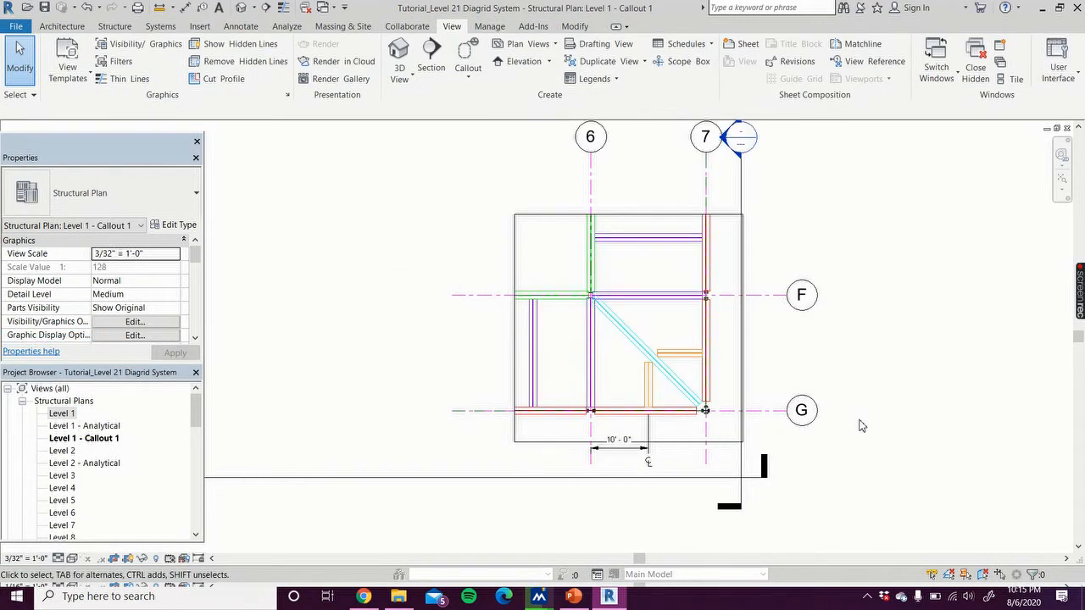
{"action": "left_click", "coordinate": [686, 450]}
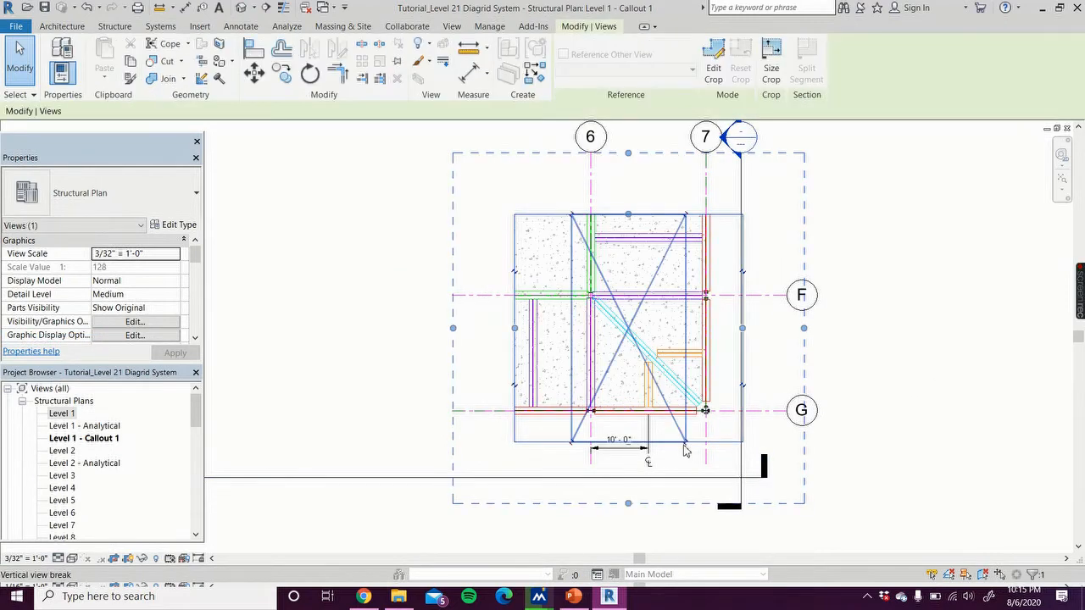
{"action": "left_click_drag", "start_coordinate": [630, 505], "coordinate": [628, 537]}
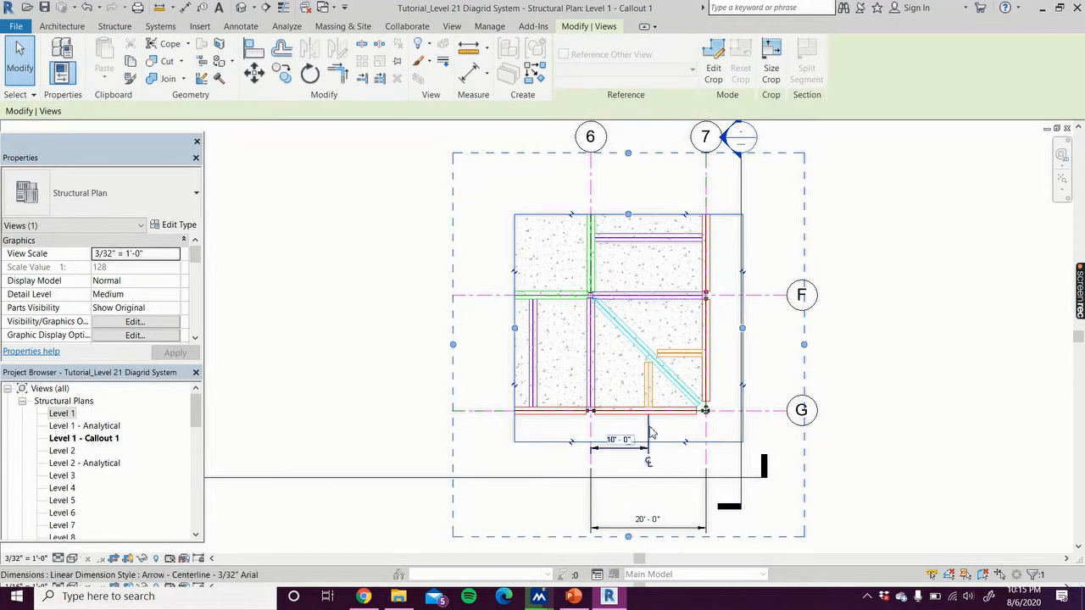
{"action": "left_click_drag", "start_coordinate": [515, 328], "coordinate": [490, 328]}
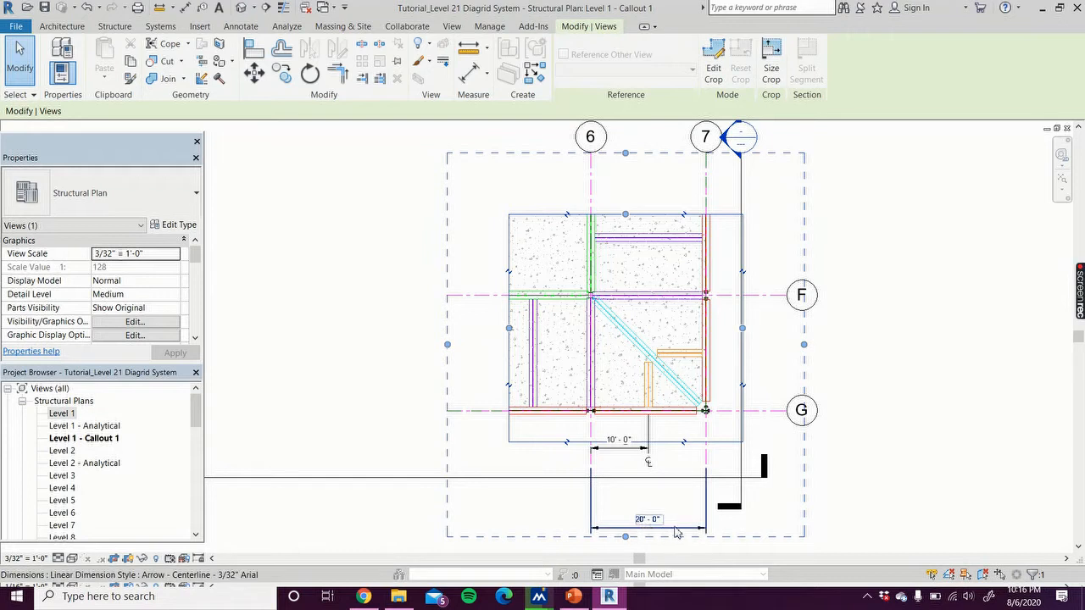
{"action": "mouse_move", "coordinate": [624, 537]}
{"action": "left_mouse_down"}
{"action": "mouse_move", "coordinate": [634, 506]}
{"action": "mouse_move", "coordinate": [624, 550]}
{"action": "left_mouse_up"}
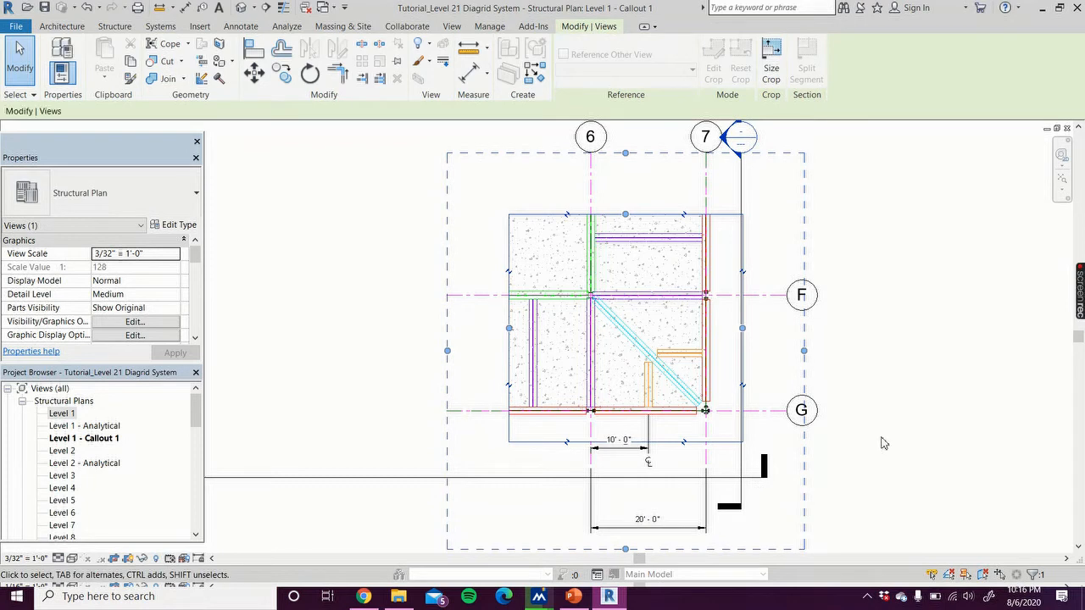
{"action": "left_click", "coordinate": [883, 442]}
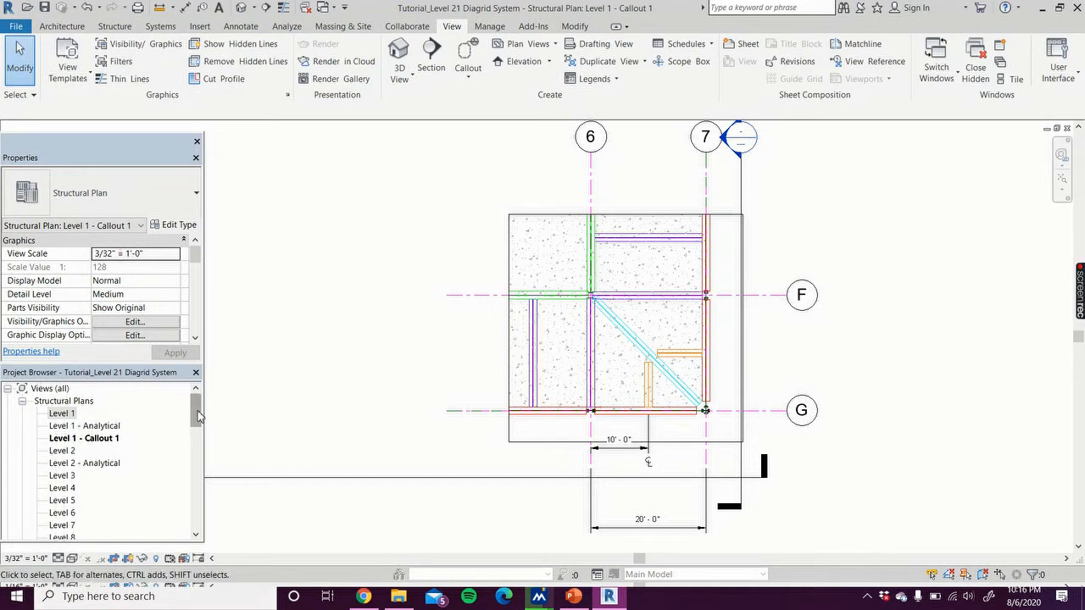
{"action": "scroll", "coordinate": [127, 457], "scroll_direction": "down", "scroll_amount": 10}
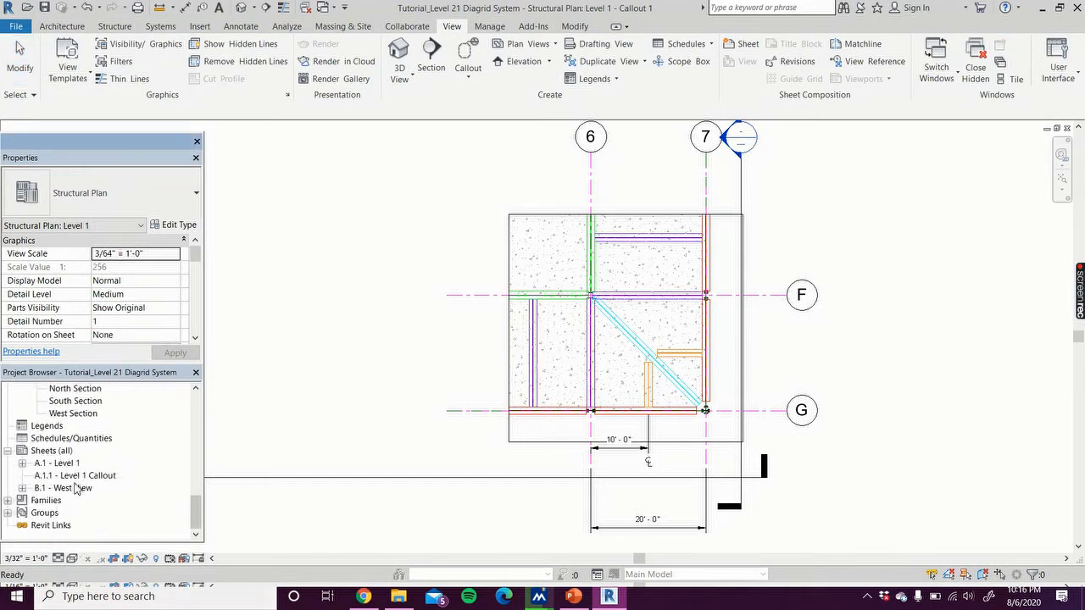
{"action": "double_click", "coordinate": [76, 477]}
{"action": "left_click_drag", "start_coordinate": [194, 514], "coordinate": [223, 379]}
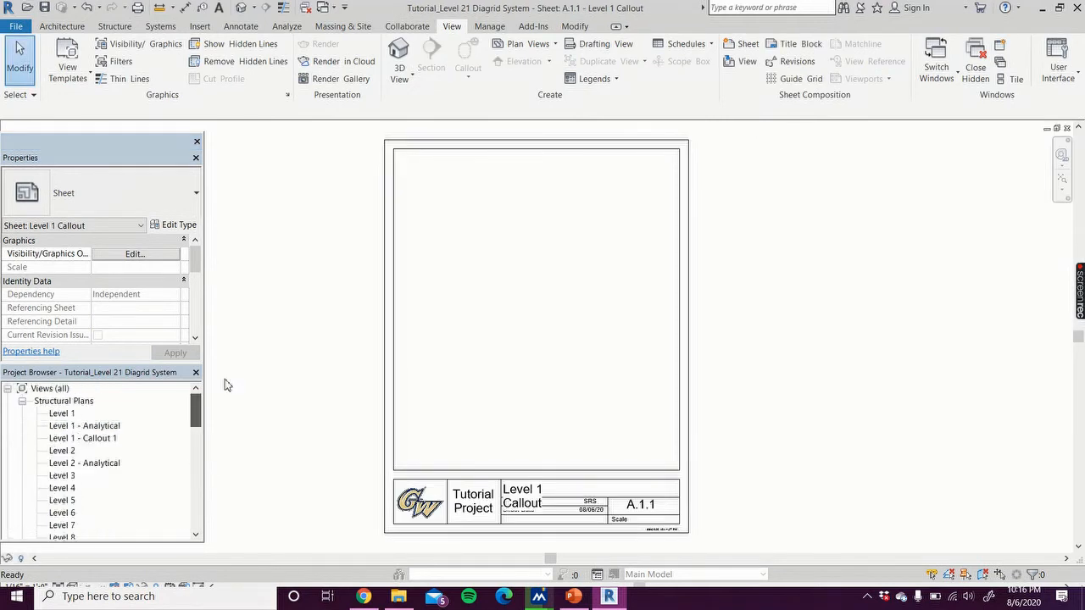
{"action": "double_click", "coordinate": [82, 439]}
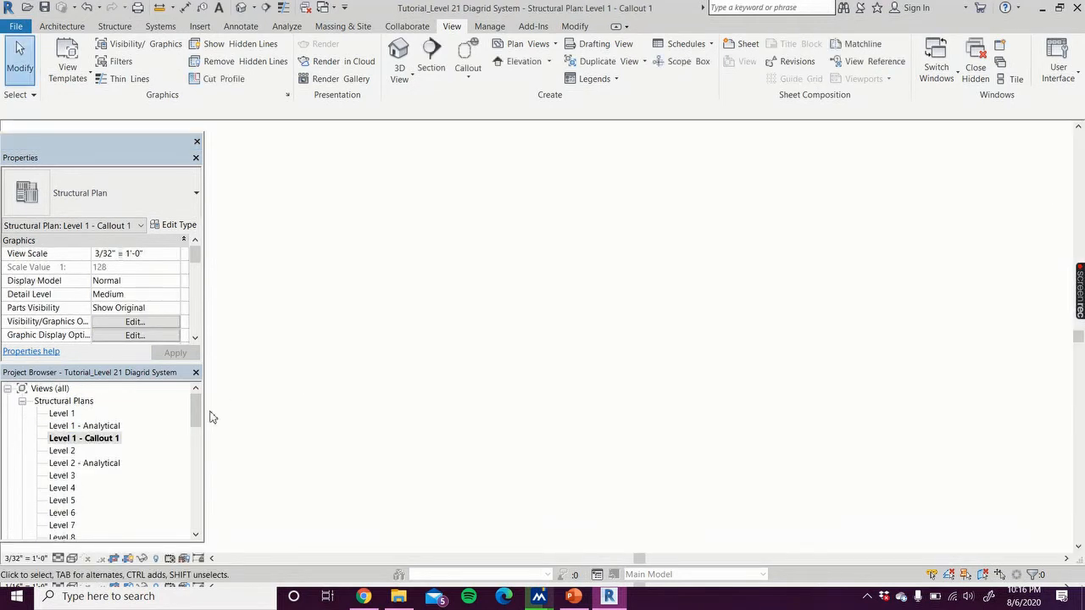
Step: Open sheet A.1.1 - Level 1 Callout and place the Level 1 - Callout 1 structural plan on it
{"action": "scroll", "coordinate": [85, 475], "scroll_direction": "down", "scroll_amount": 10}
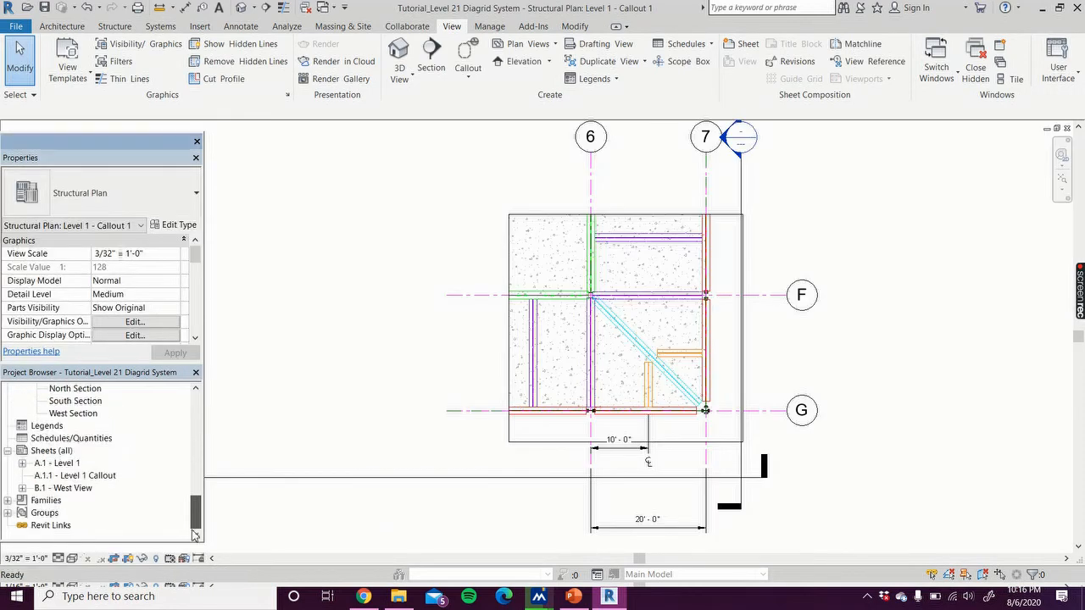
{"action": "double_click", "coordinate": [73, 476]}
{"action": "left_click_drag", "start_coordinate": [195, 511], "coordinate": [209, 412]}
{"action": "scroll", "coordinate": [110, 424], "scroll_direction": "up", "scroll_amount": 1}
{"action": "left_click", "coordinate": [85, 426]}
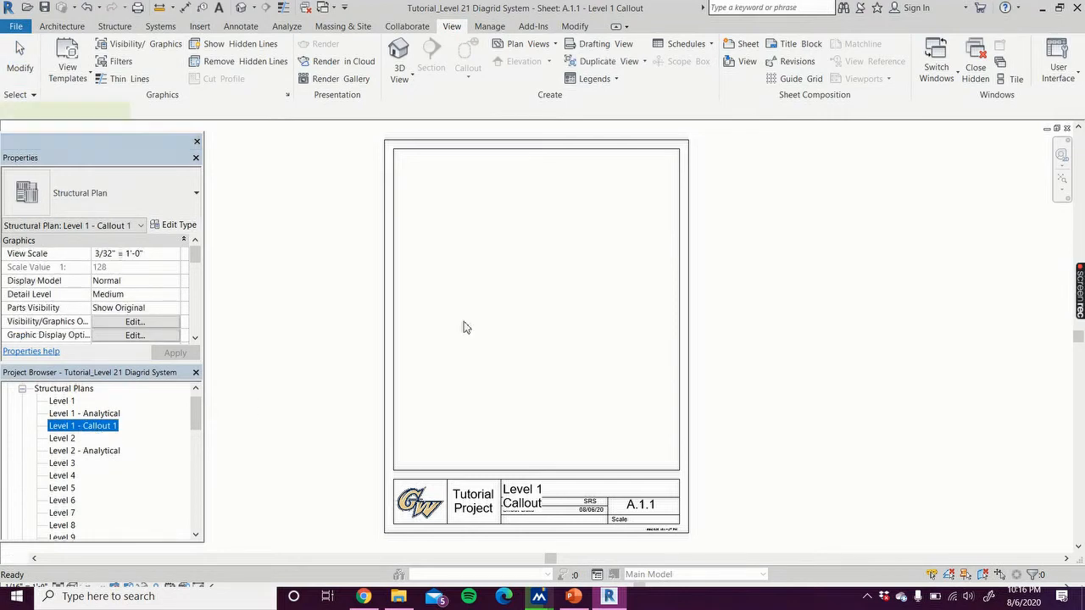
{"action": "left_click_drag", "start_coordinate": [464, 327], "coordinate": [472, 322]}
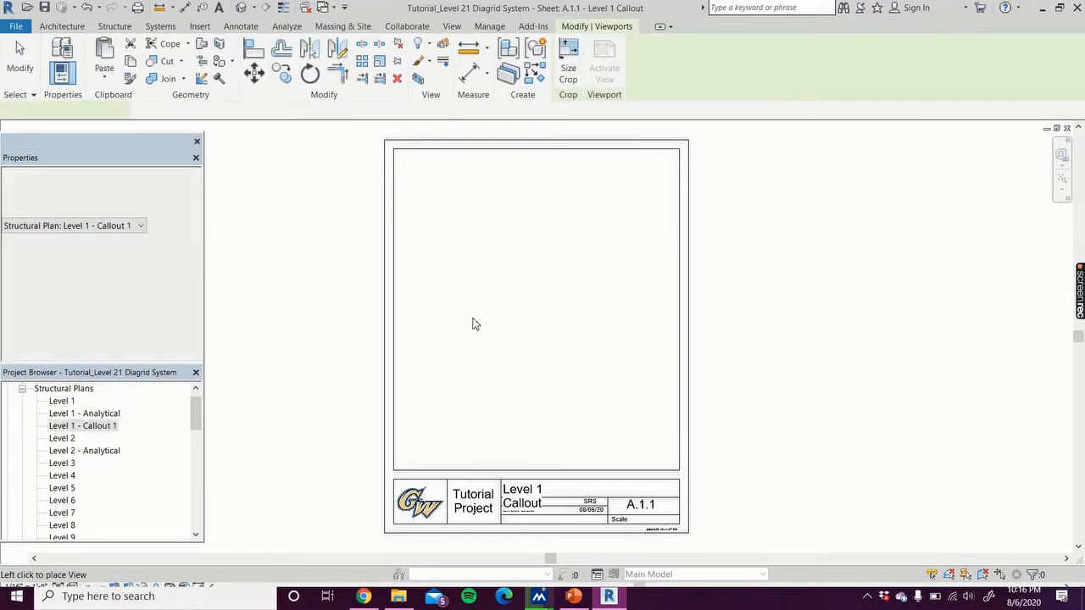
{"action": "left_click", "coordinate": [533, 297]}
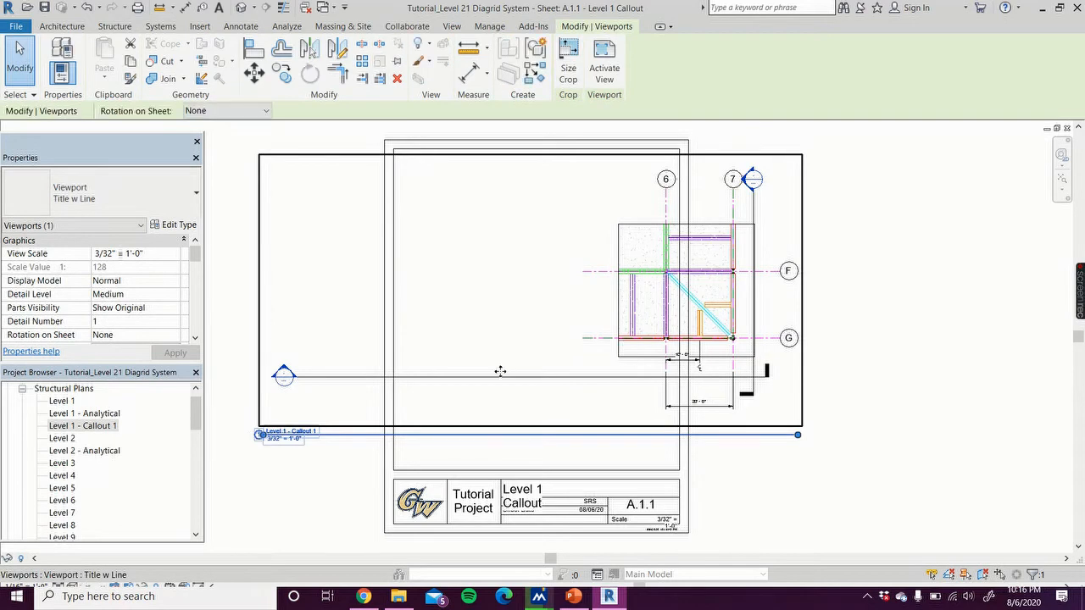
Step: Activate the placed callout viewport and hide the section marks in it by category
{"action": "left_click", "coordinate": [608, 73]}
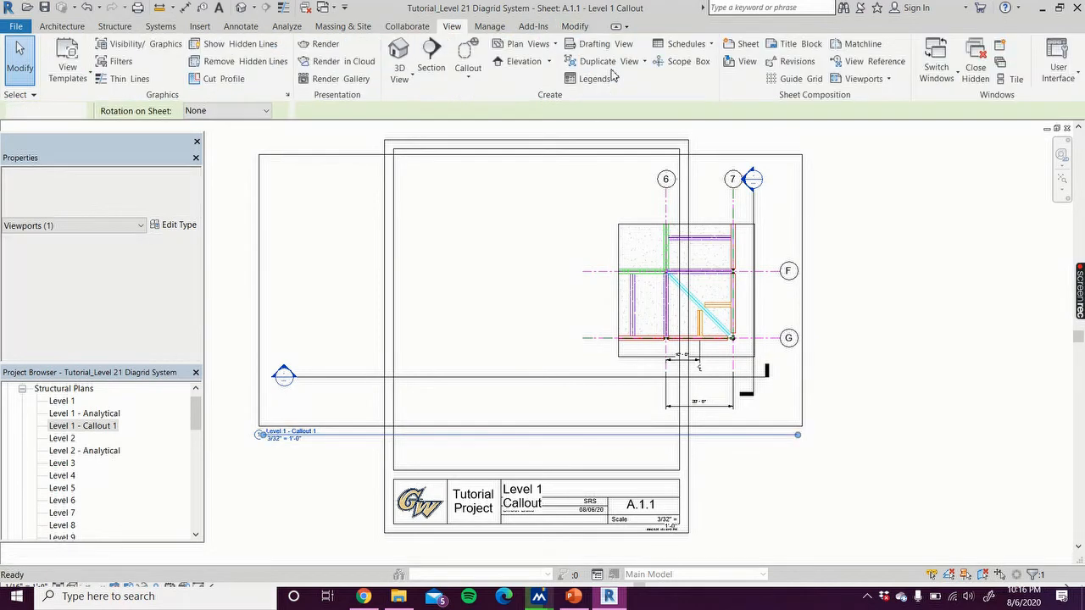
{"action": "left_click", "coordinate": [498, 380]}
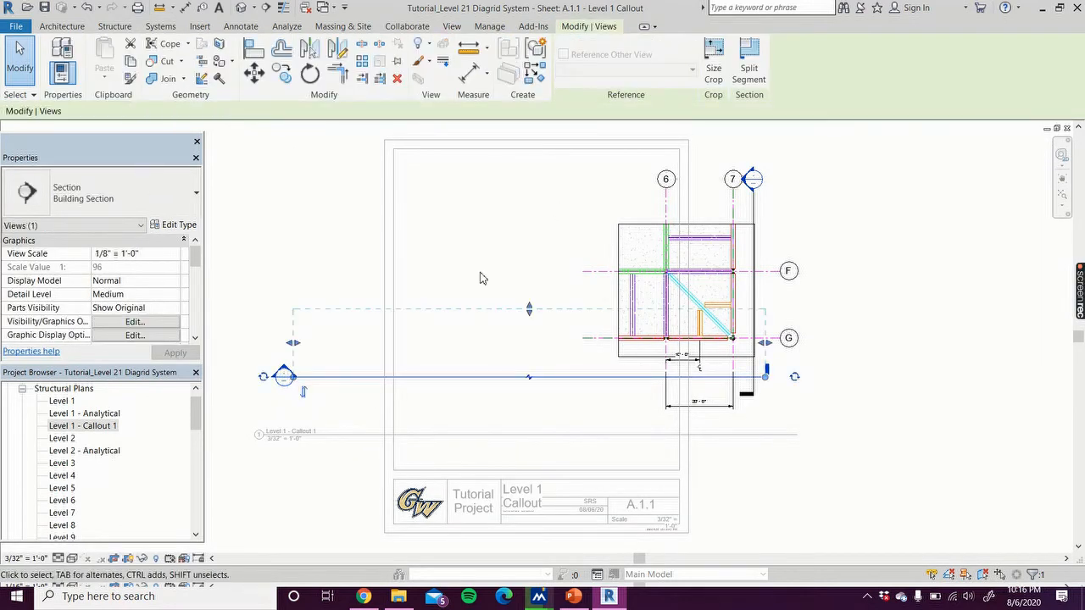
{"action": "right_click", "coordinate": [451, 236]}
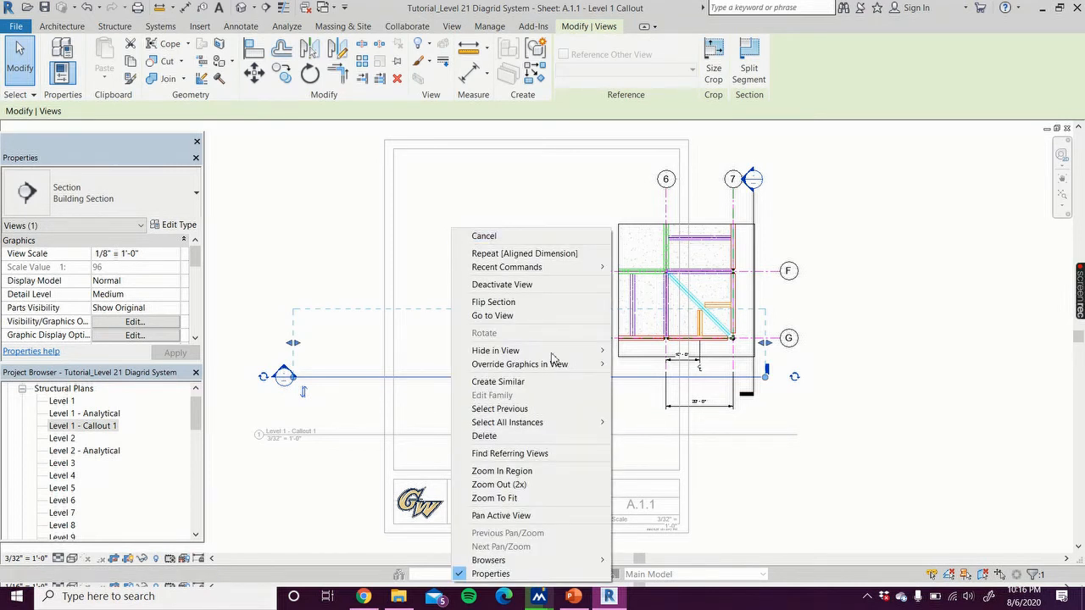
{"action": "mouse_move", "coordinate": [552, 351]}
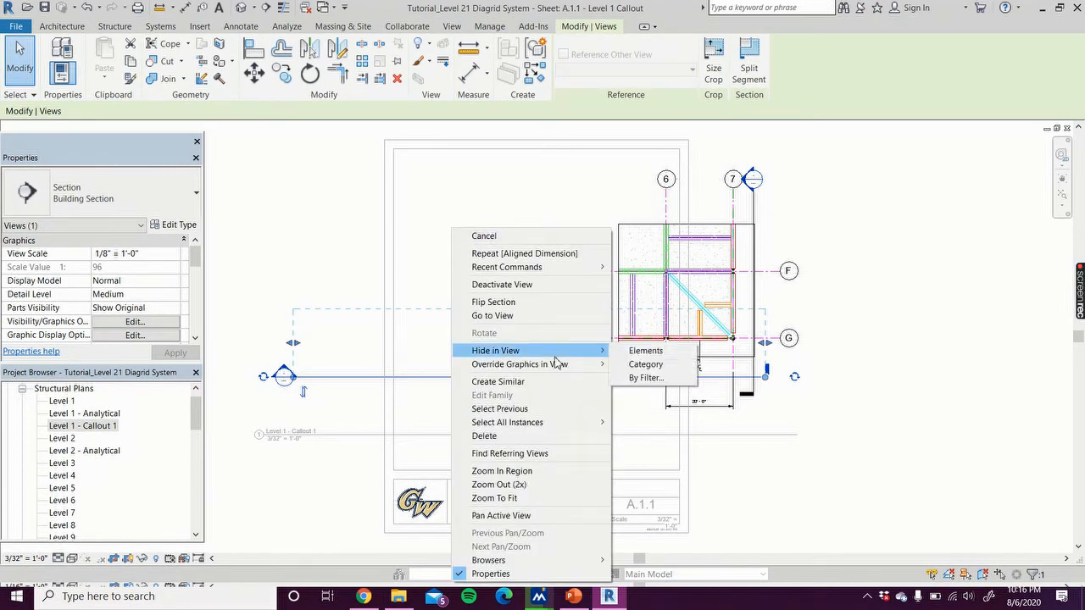
{"action": "left_click", "coordinate": [642, 364]}
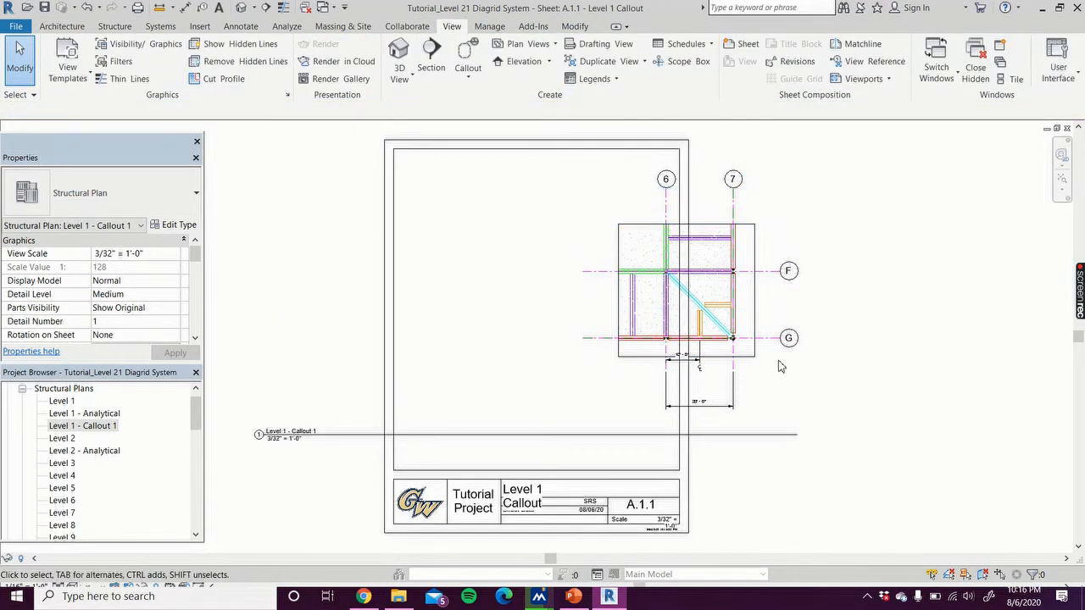
Step: Move the callout viewport inside the border of sheet A.1.1 and bring its view title beneath the plan
{"action": "mouse_move", "coordinate": [773, 362]}
{"action": "left_mouse_down"}
{"action": "mouse_move", "coordinate": [625, 339]}
{"action": "mouse_move", "coordinate": [613, 356]}
{"action": "left_mouse_up"}
{"action": "left_click", "coordinate": [857, 438]}
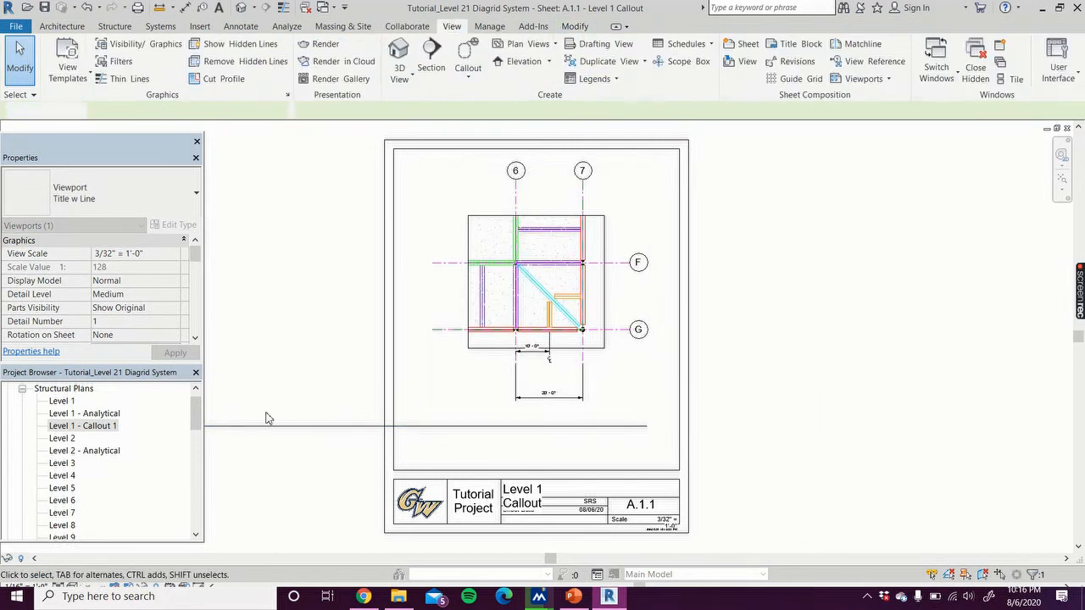
{"action": "left_click", "coordinate": [276, 427]}
{"action": "mouse_move", "coordinate": [350, 434]}
{"action": "left_mouse_down"}
{"action": "mouse_move", "coordinate": [587, 442]}
{"action": "mouse_move", "coordinate": [585, 431]}
{"action": "mouse_move", "coordinate": [608, 427]}
{"action": "left_mouse_up"}
Step: Examine the dimensions and centerline symbol of the placed callout, then check the callout reference on sheet A.1 - Level 1
{"action": "scroll", "coordinate": [574, 388], "scroll_direction": "up", "scroll_amount": 3}
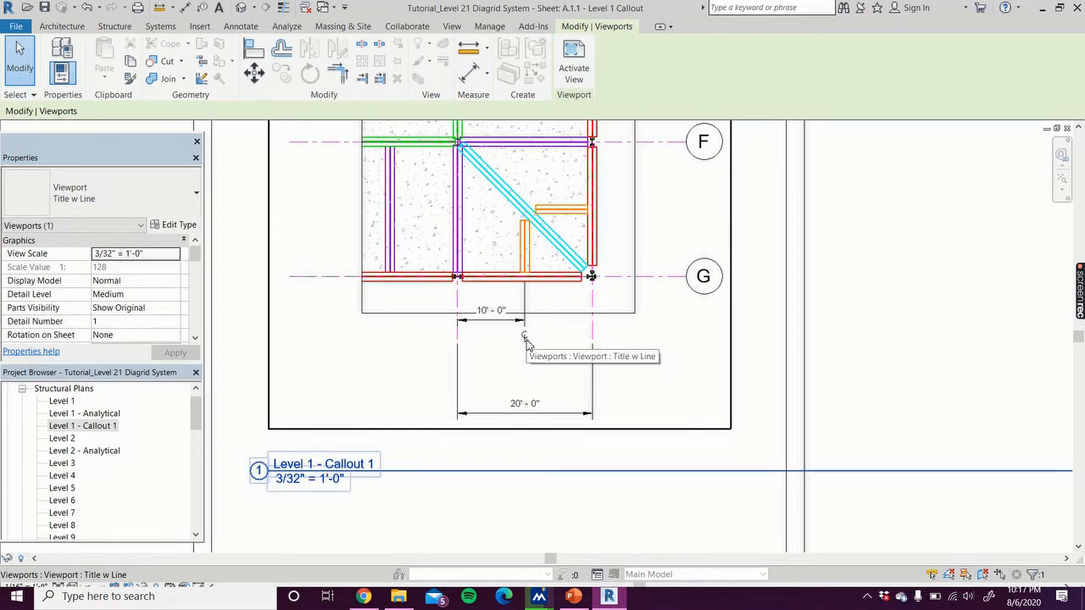
{"action": "left_click", "coordinate": [859, 358]}
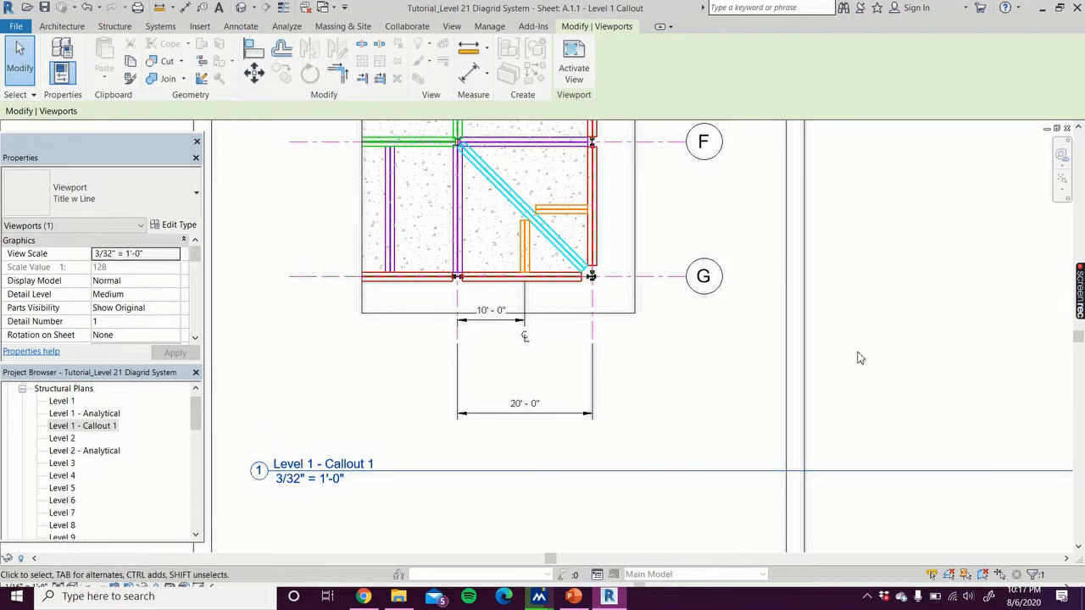
{"action": "scroll", "coordinate": [710, 380], "scroll_direction": "down", "scroll_amount": 5}
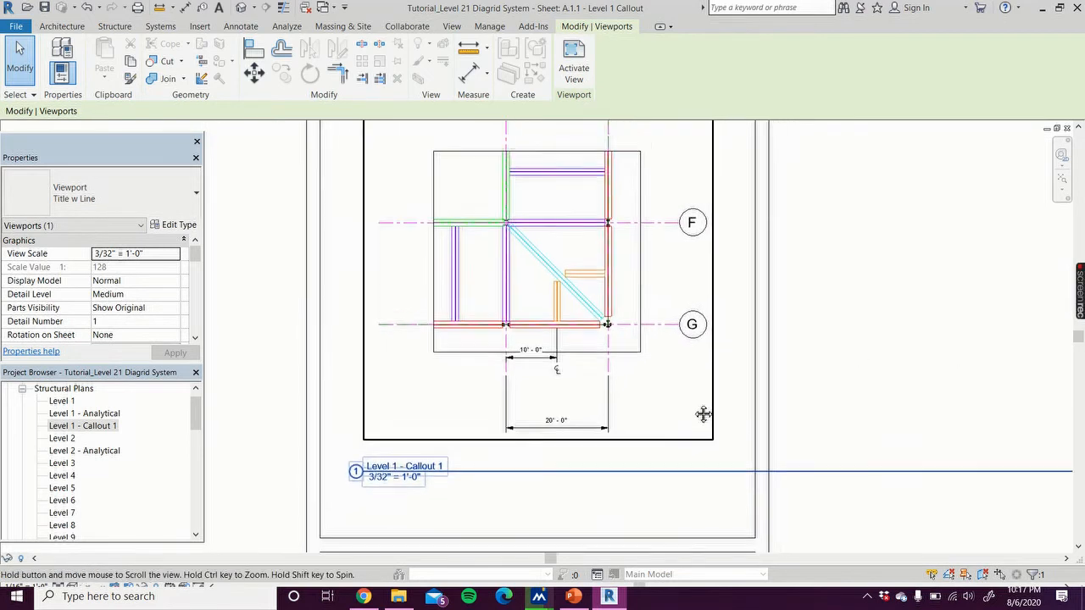
{"action": "scroll", "coordinate": [605, 415], "scroll_direction": "down", "scroll_amount": 2}
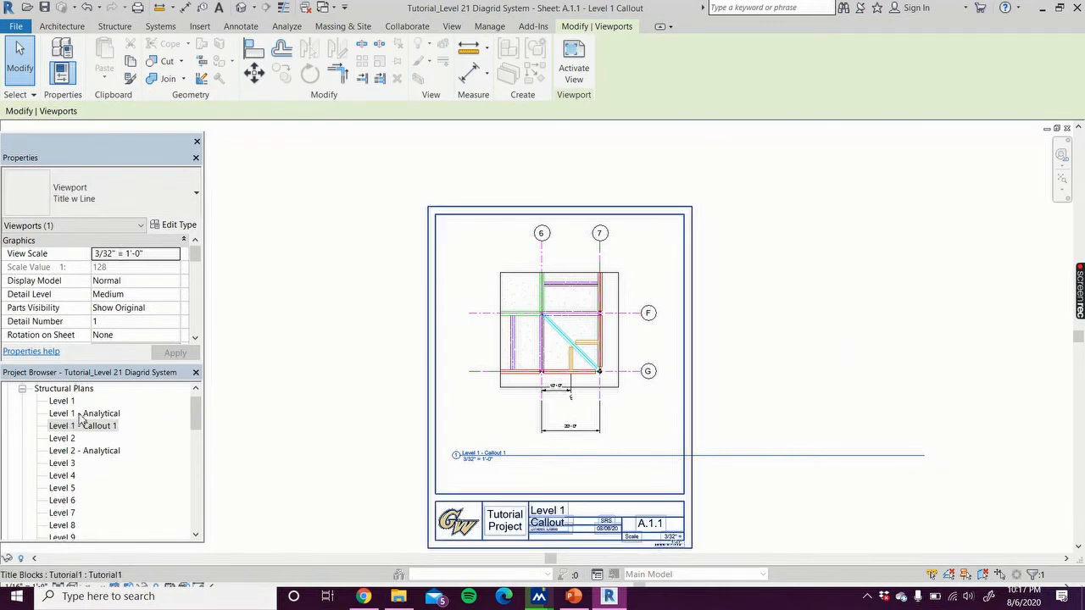
{"action": "scroll", "coordinate": [552, 380], "scroll_direction": "up", "scroll_amount": 5}
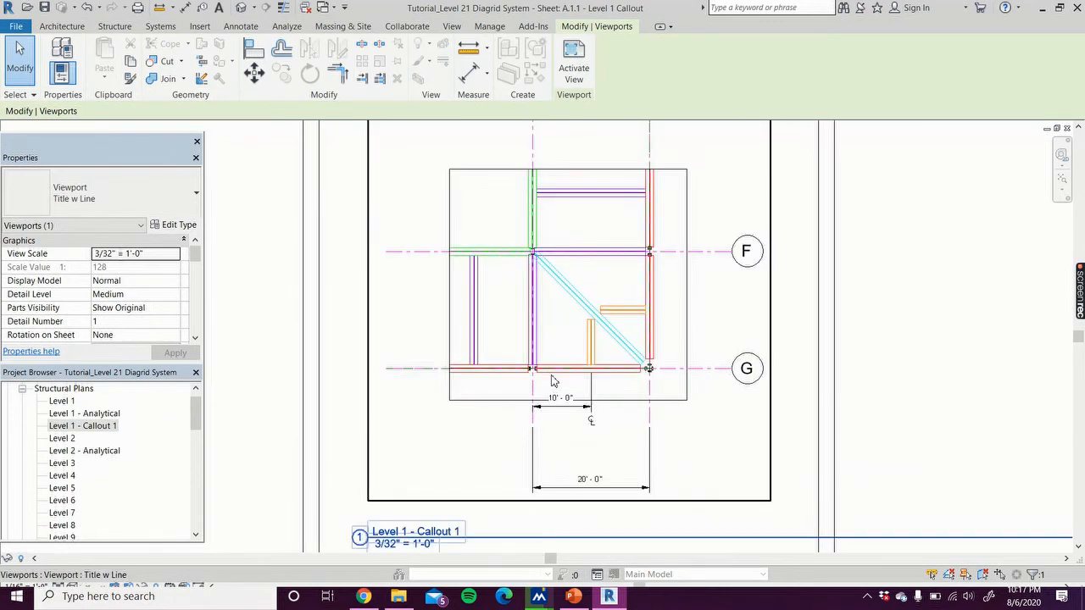
{"action": "scroll", "coordinate": [552, 380], "scroll_direction": "up", "scroll_amount": 2}
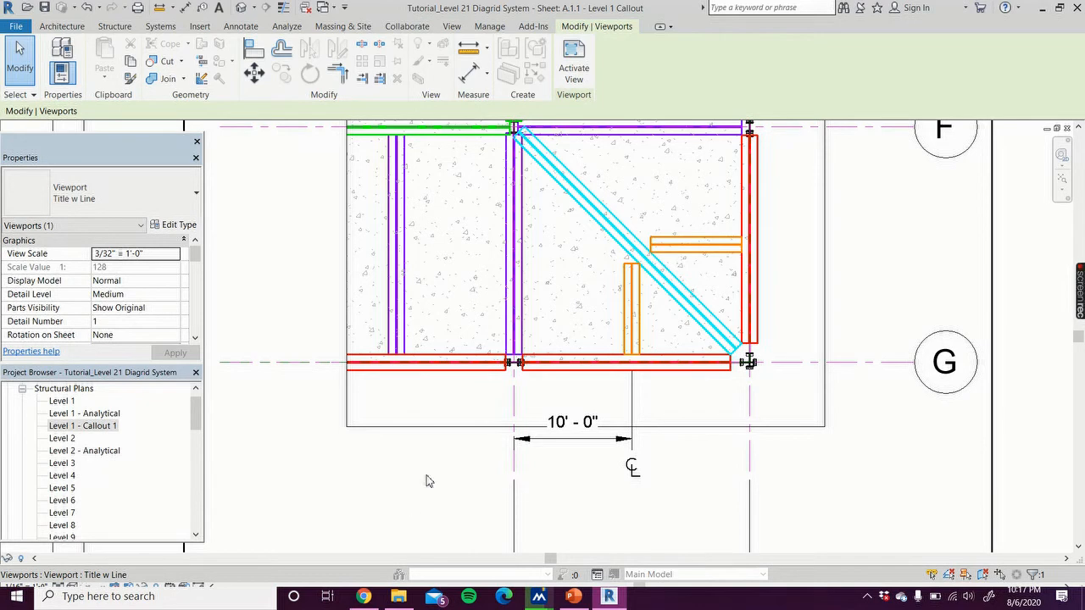
{"action": "scroll", "coordinate": [428, 481], "scroll_direction": "down", "scroll_amount": 4}
{"action": "left_click_drag", "start_coordinate": [197, 422], "coordinate": [198, 519]}
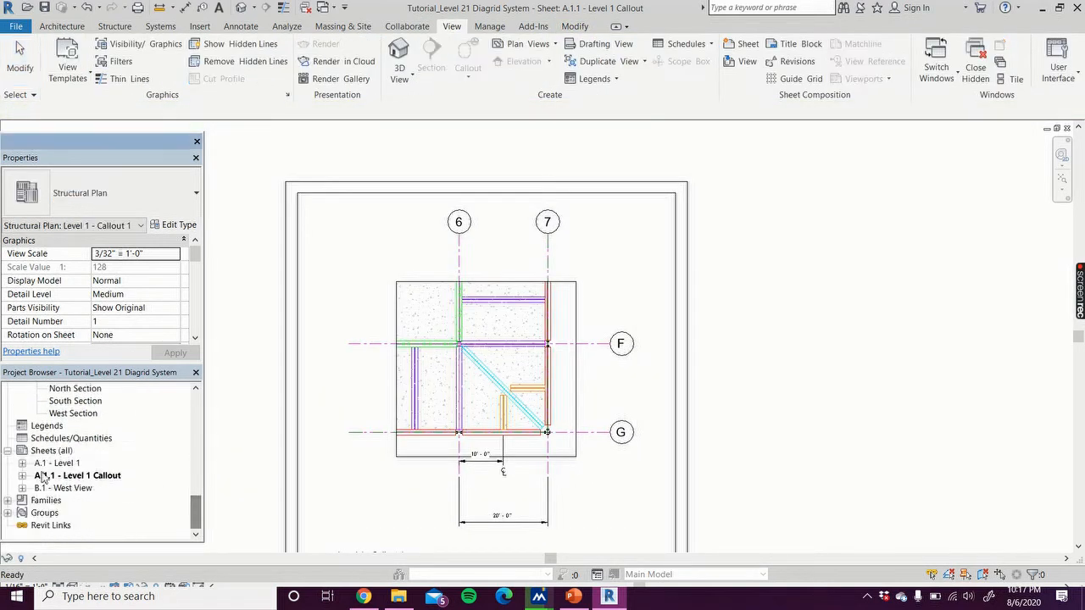
{"action": "double_click", "coordinate": [71, 463]}
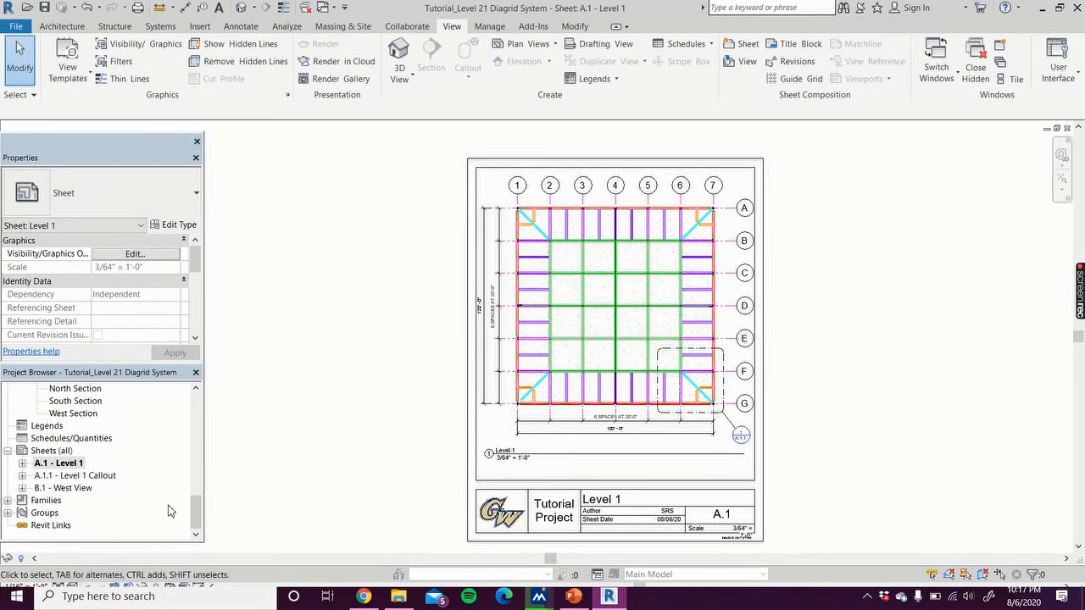
Step: Return to sheet A.1.1 and shorten the callout's view title line to about the width of the viewport
{"action": "double_click", "coordinate": [77, 476]}
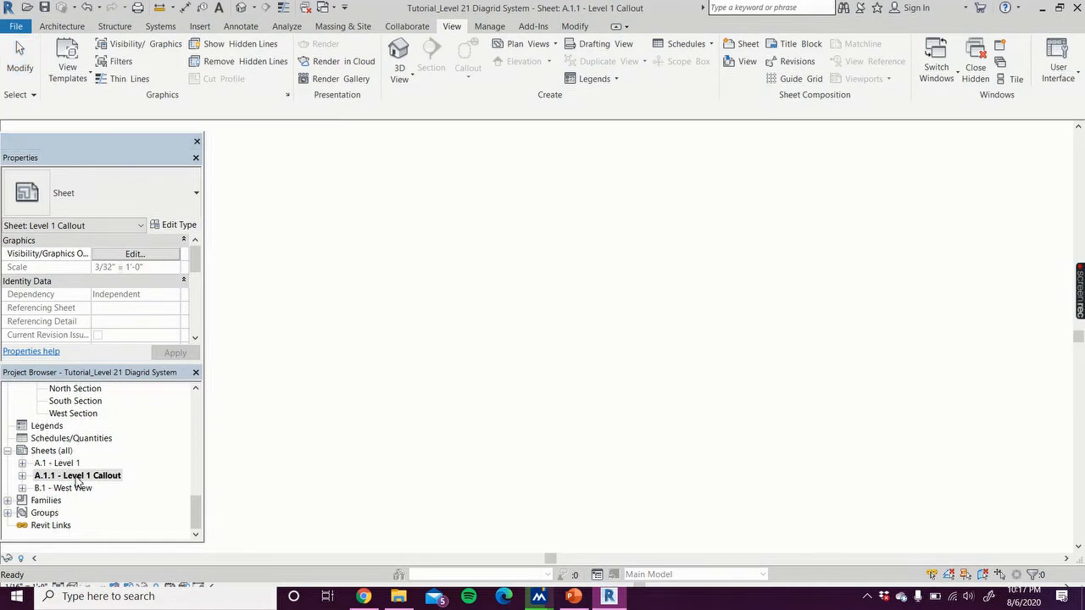
{"action": "scroll", "coordinate": [321, 417], "scroll_direction": "down", "scroll_amount": 3}
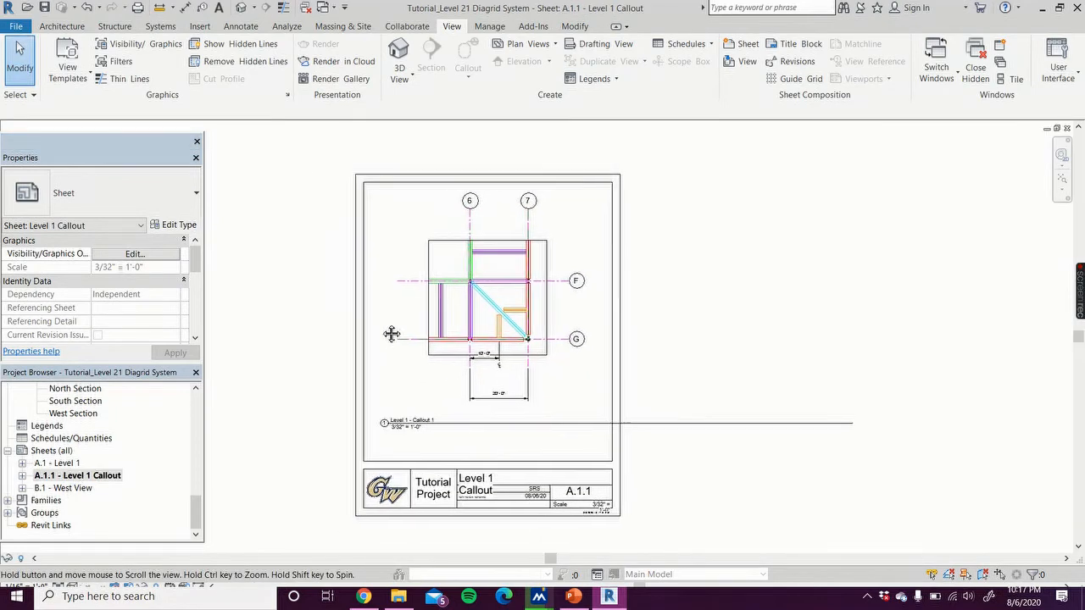
{"action": "left_click", "coordinate": [593, 383]}
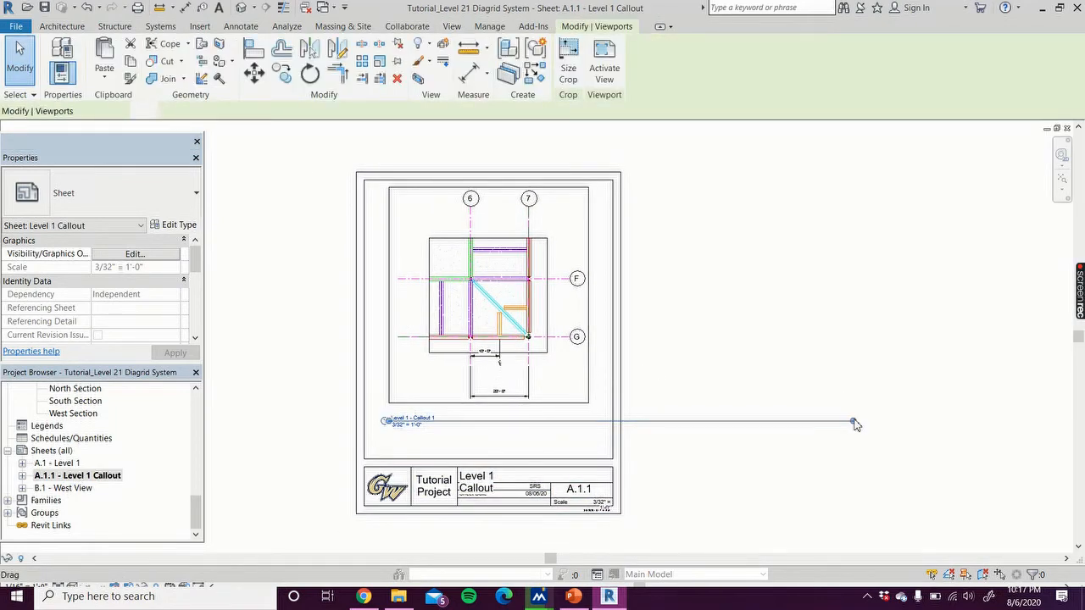
{"action": "left_click_drag", "start_coordinate": [671, 426], "coordinate": [701, 416]}
{"action": "left_click", "coordinate": [666, 378]}
{"action": "left_click", "coordinate": [571, 387]}
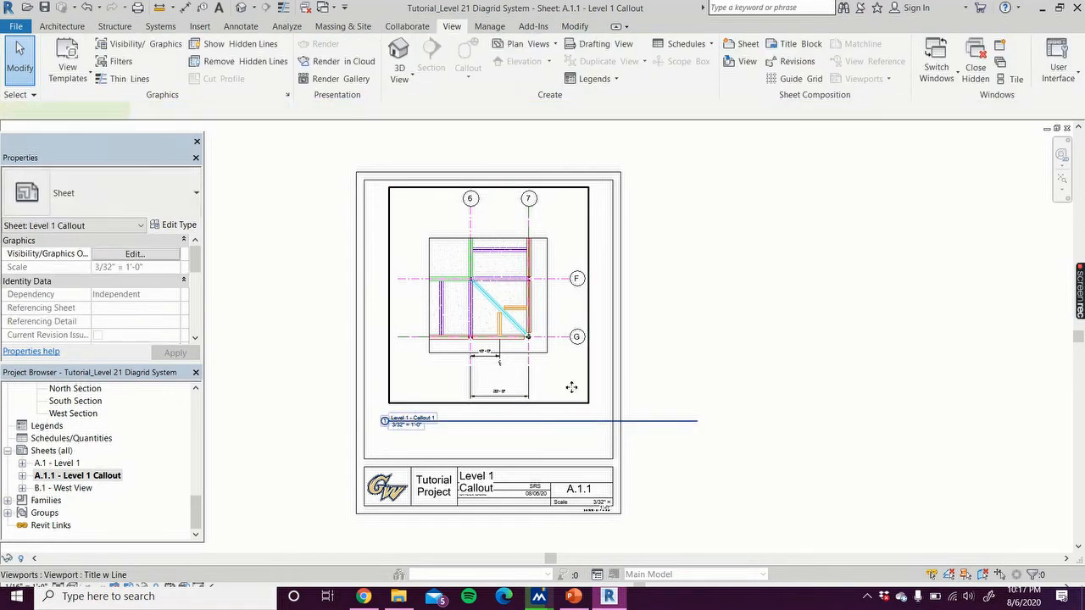
{"action": "left_click_drag", "start_coordinate": [697, 421], "coordinate": [591, 429]}
{"action": "left_click", "coordinate": [691, 437]}
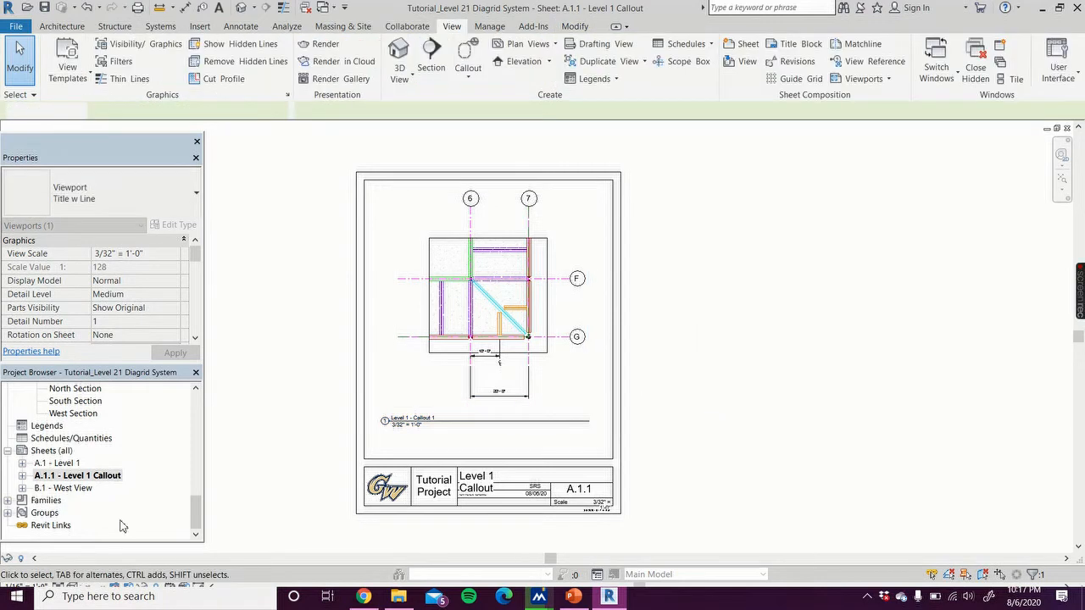
Step: Open sheet B.1 - West View, save the project, and create a new sheet with the Tutorial1 title block
{"action": "double_click", "coordinate": [77, 488]}
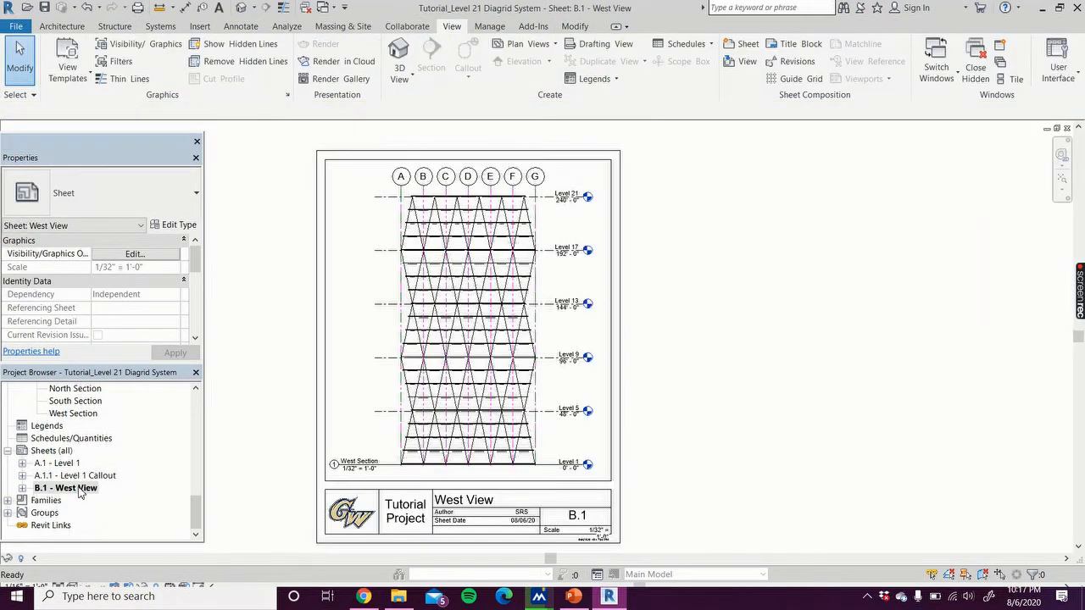
{"action": "right_click", "coordinate": [50, 452]}
{"action": "left_click", "coordinate": [72, 460]}
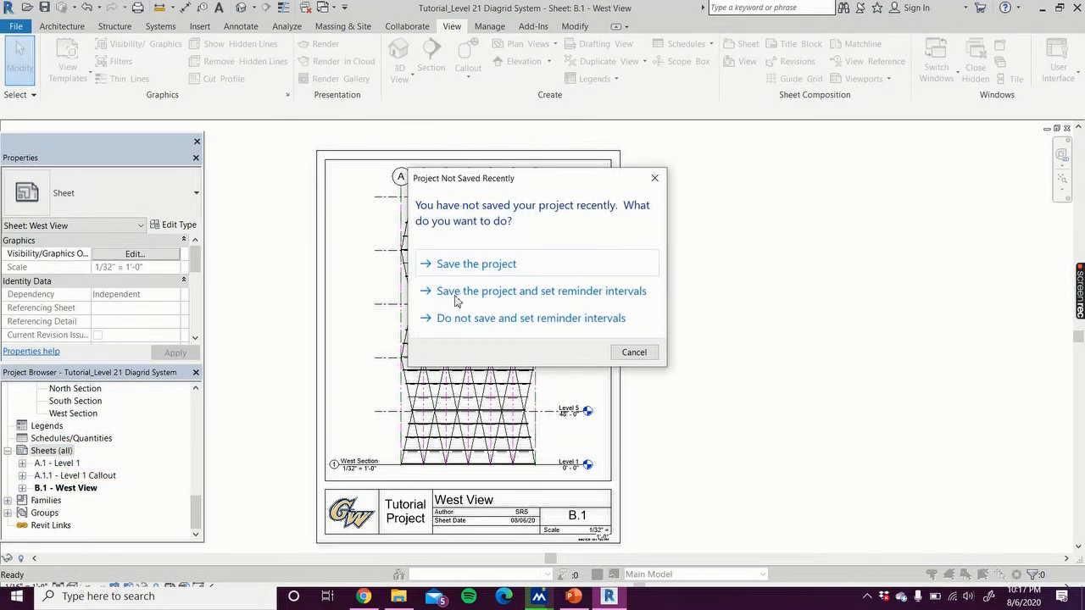
{"action": "left_click", "coordinate": [465, 268]}
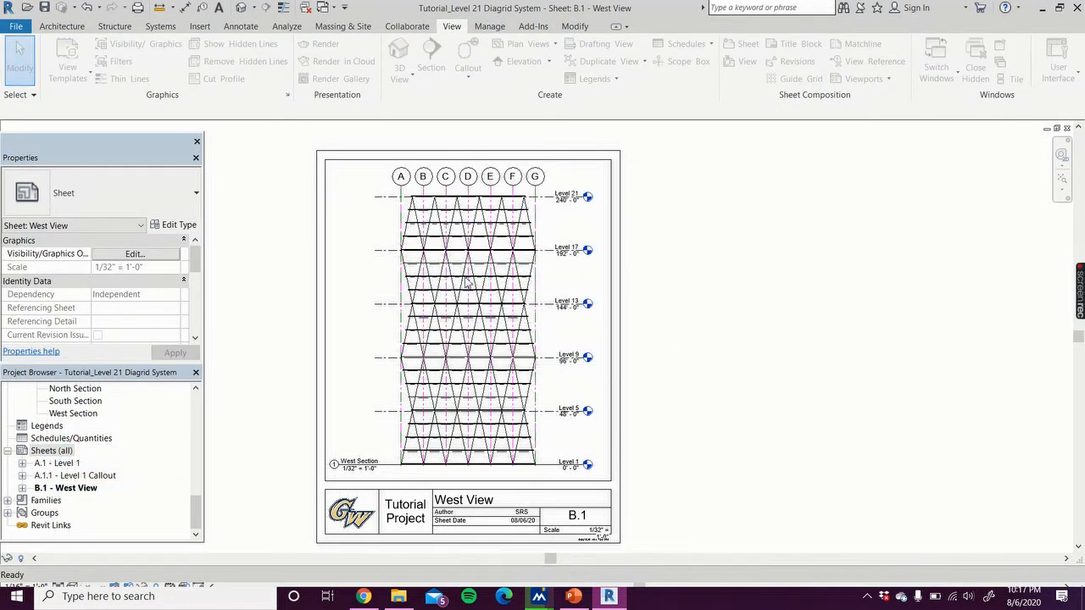
{"action": "left_click", "coordinate": [179, 499]}
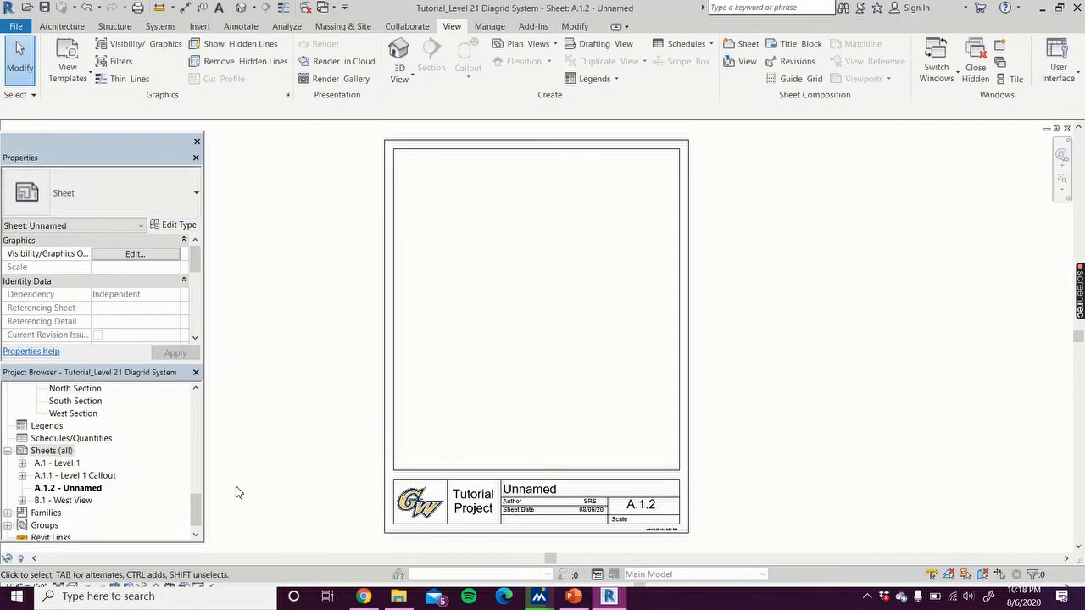
Step: Set the new sheet's name to Isometric View and its sheet number to C.1 in the title block
{"action": "left_click", "coordinate": [543, 495]}
{"action": "left_click", "coordinate": [554, 490]}
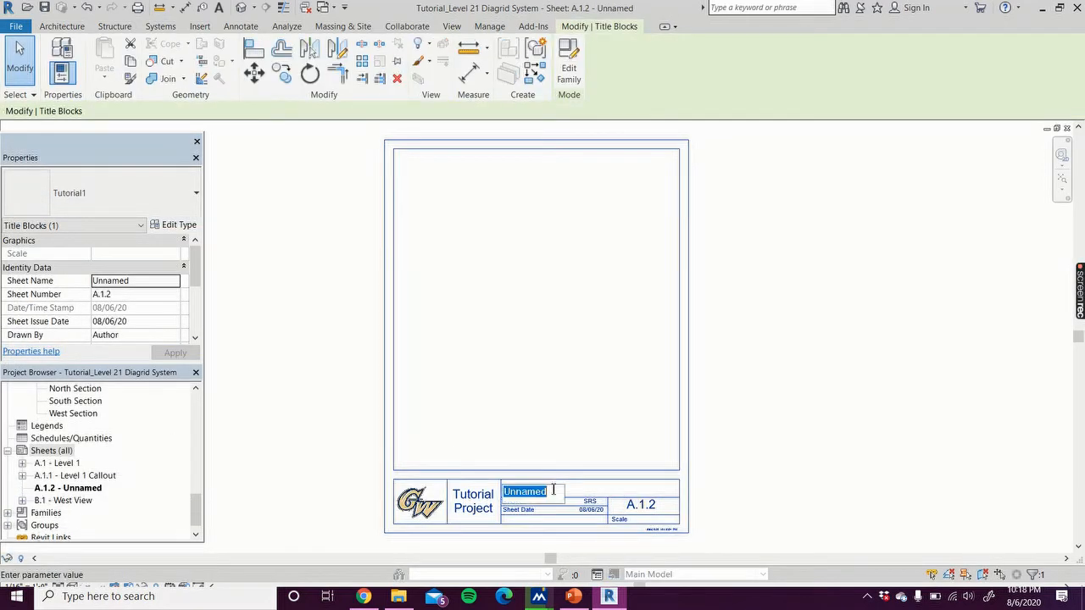
{"action": "key", "text": "BackSpace"}
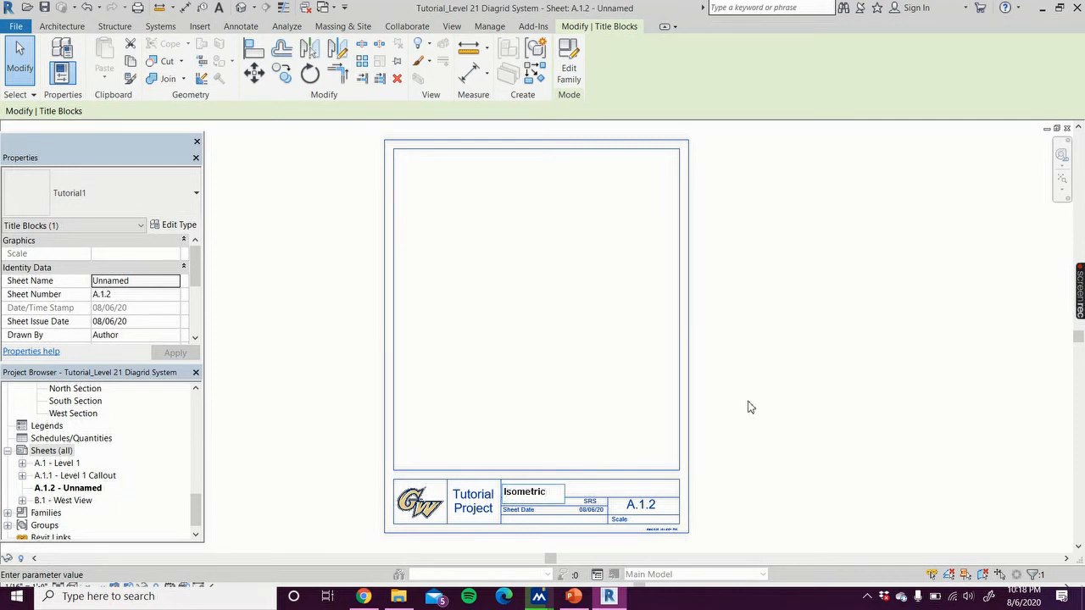
{"action": "type", "text": "Isometric View"}
{"action": "left_click", "coordinate": [726, 449]}
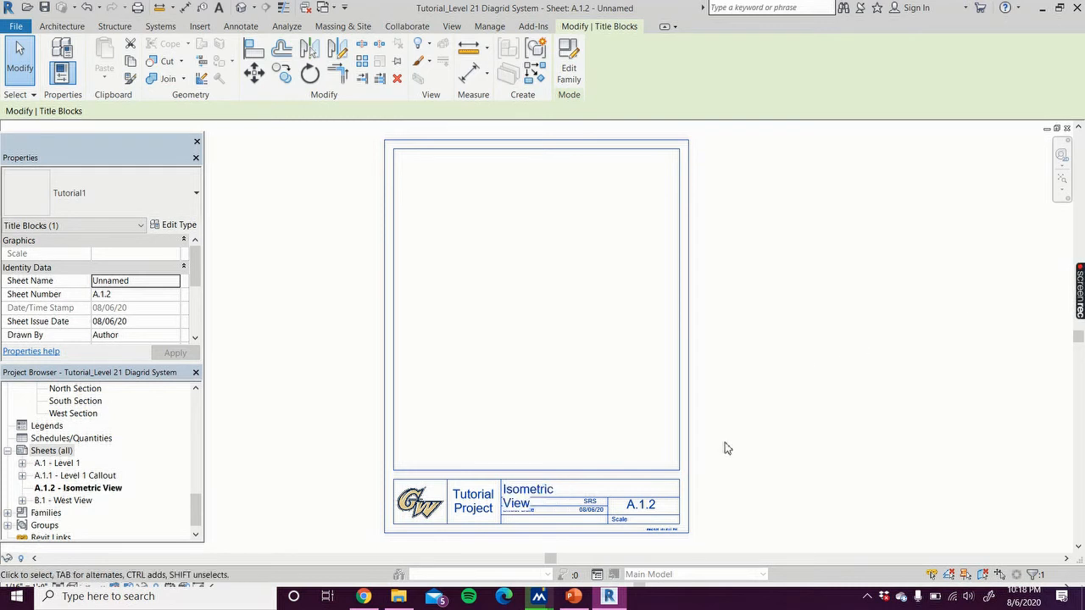
{"action": "left_click", "coordinate": [658, 507]}
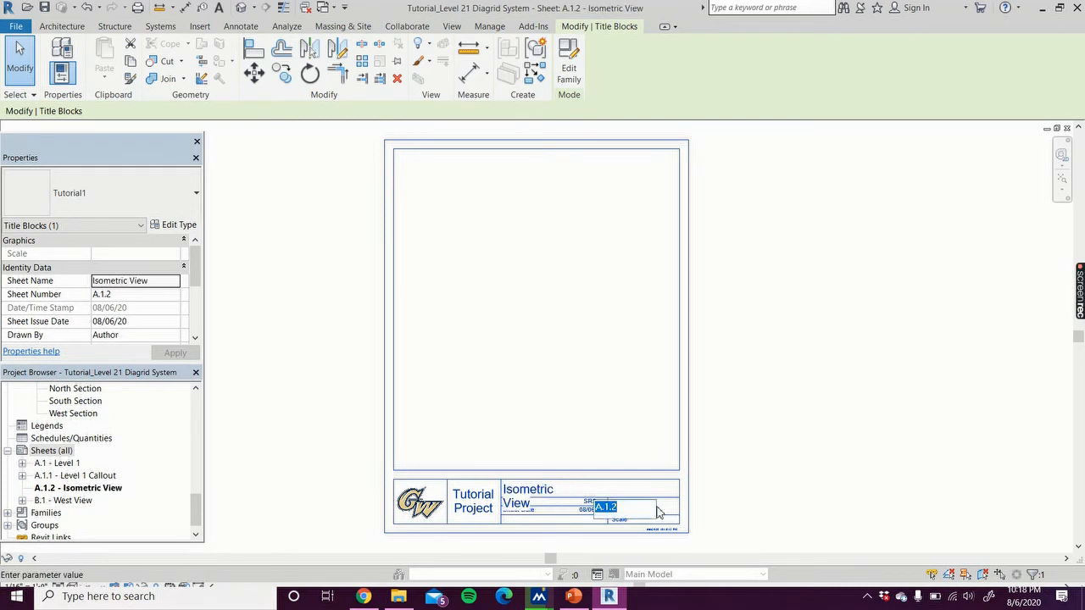
{"action": "left_click", "coordinate": [797, 465]}
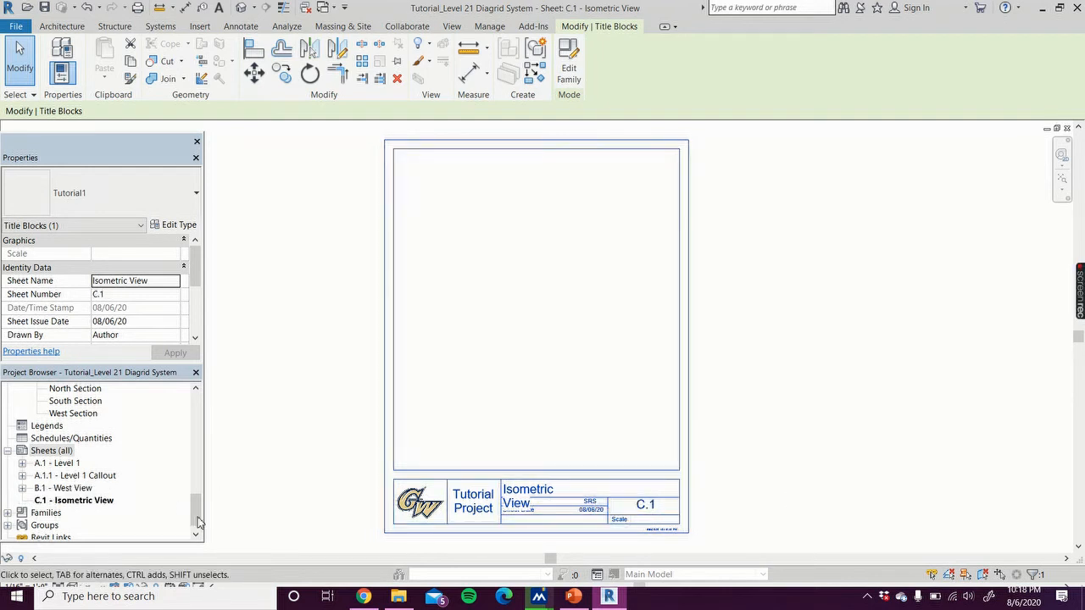
Step: Place the {3D} view on sheet C.1 and set the view's scale to 1/32" = 1'-0"
{"action": "left_click_drag", "start_coordinate": [196, 512], "coordinate": [200, 475]}
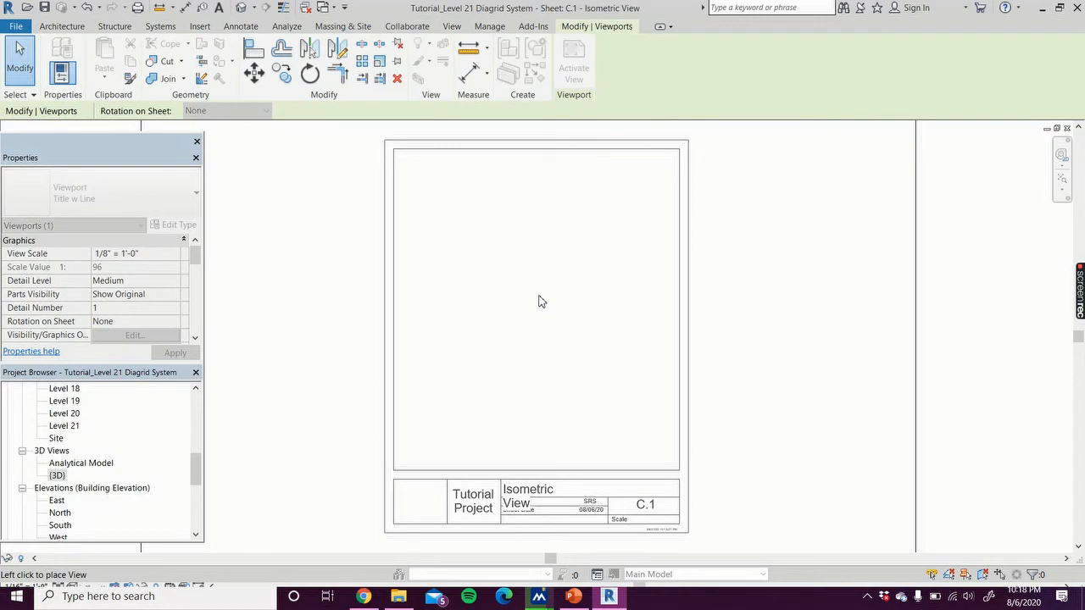
{"action": "left_click", "coordinate": [545, 297]}
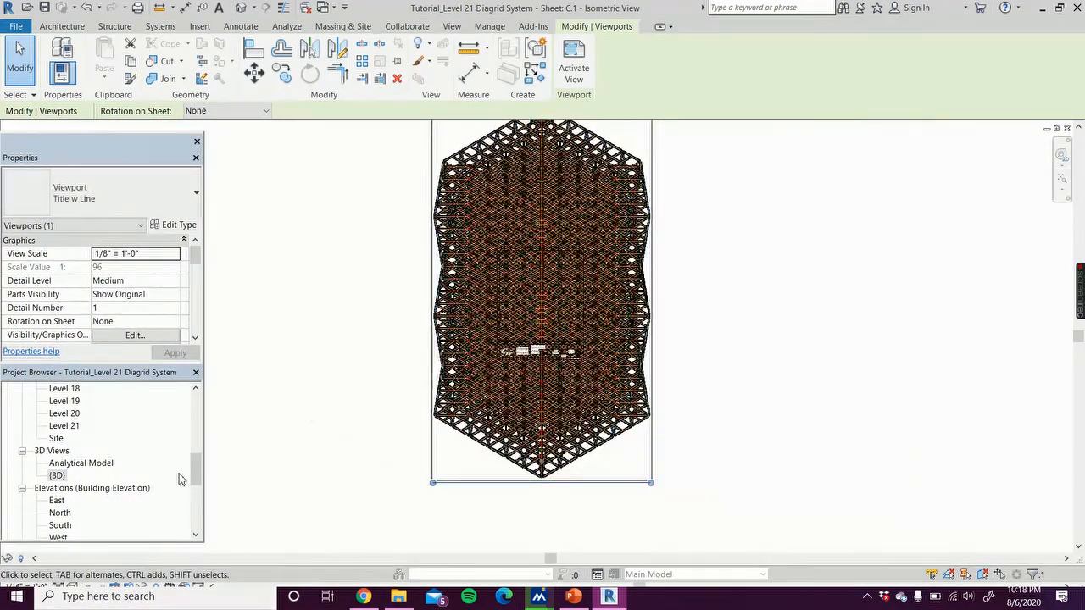
{"action": "double_click", "coordinate": [68, 477]}
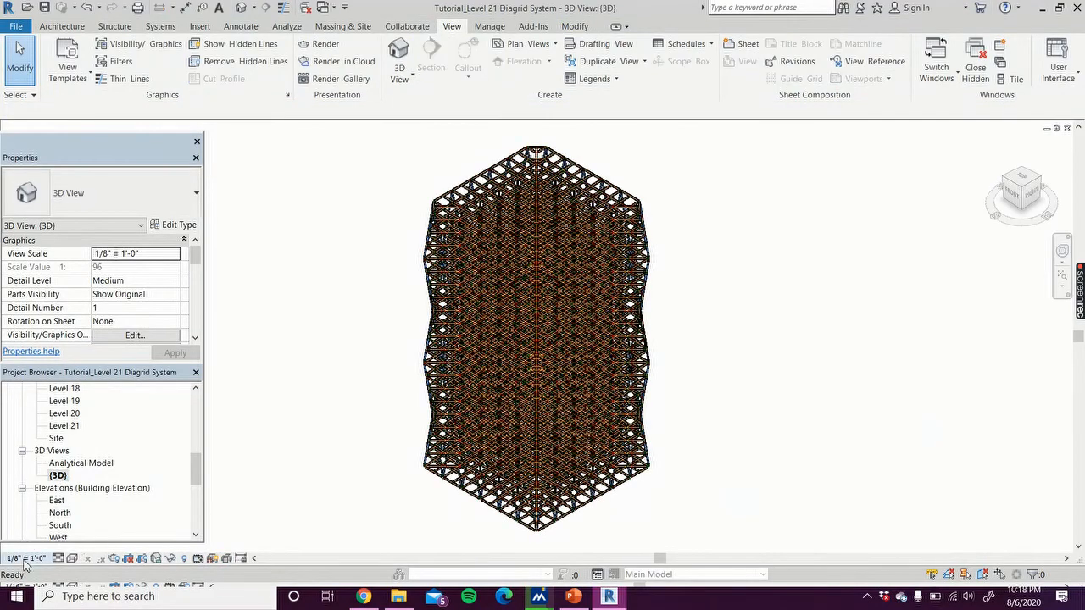
{"action": "left_click", "coordinate": [26, 559]}
{"action": "left_click", "coordinate": [66, 410]}
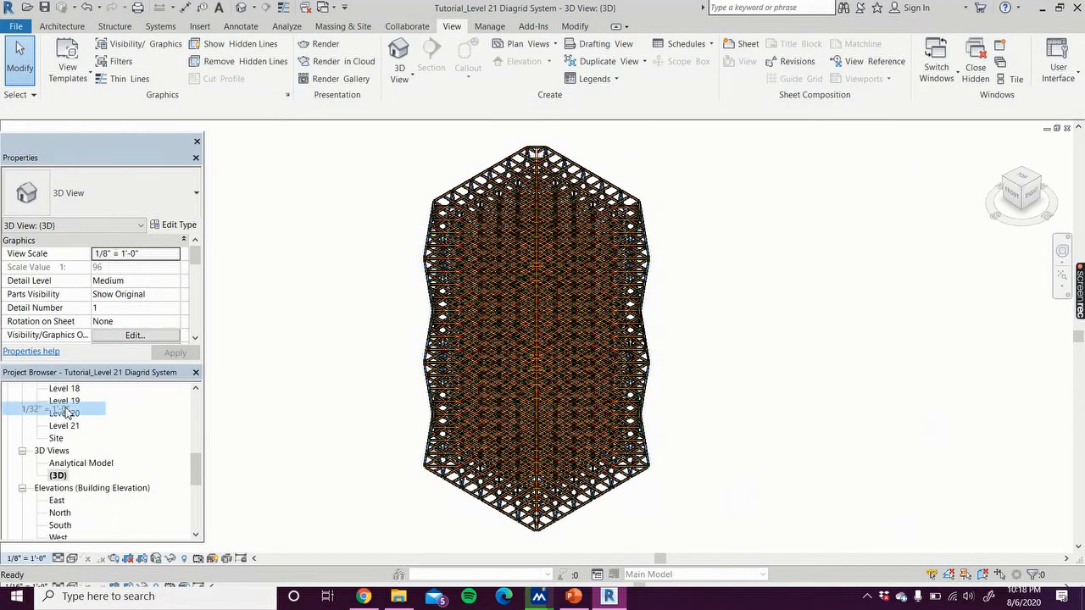
Step: Return to sheet C.1 - Isometric View and move the 3D viewport up onto the title block's drawing area
{"action": "scroll", "coordinate": [129, 474], "scroll_direction": "down", "scroll_amount": 3}
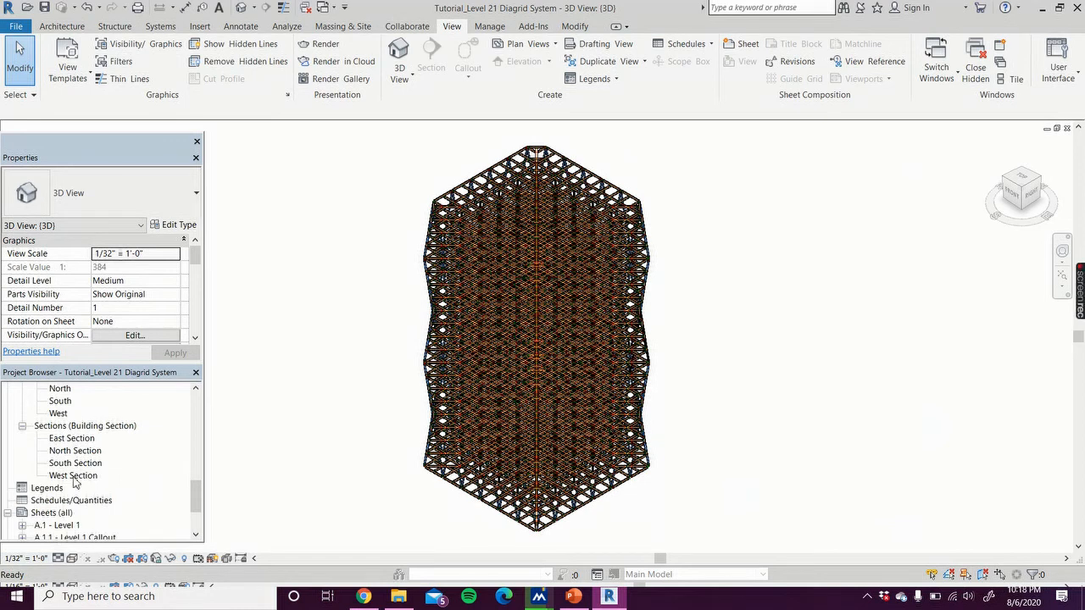
{"action": "scroll", "coordinate": [74, 483], "scroll_direction": "down", "scroll_amount": 2}
{"action": "double_click", "coordinate": [72, 514]}
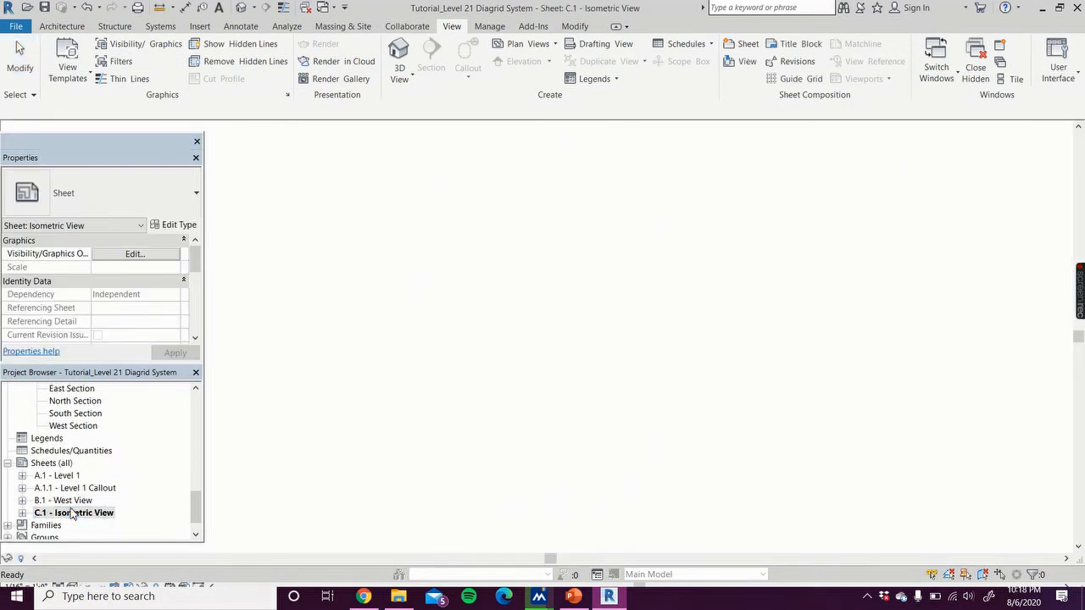
{"action": "left_click", "coordinate": [481, 466]}
{"action": "left_click_drag", "start_coordinate": [481, 469], "coordinate": [561, 328]}
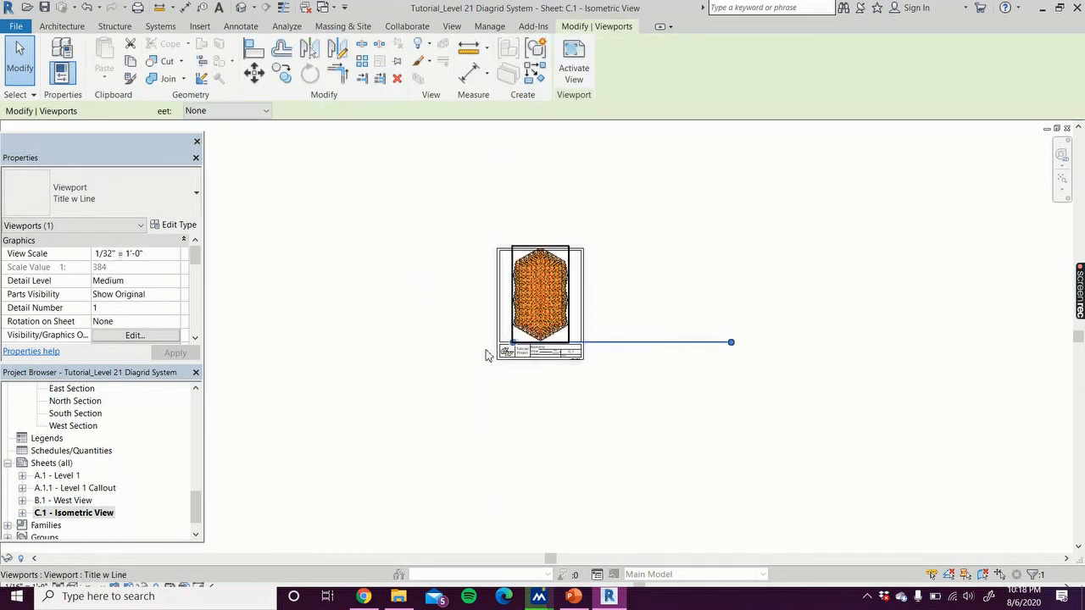
Step: Set the {3D} view's scale to 1" = 40'-0" and reopen sheet C.1 - Isometric View
{"action": "scroll", "coordinate": [109, 467], "scroll_direction": "up", "scroll_amount": 5}
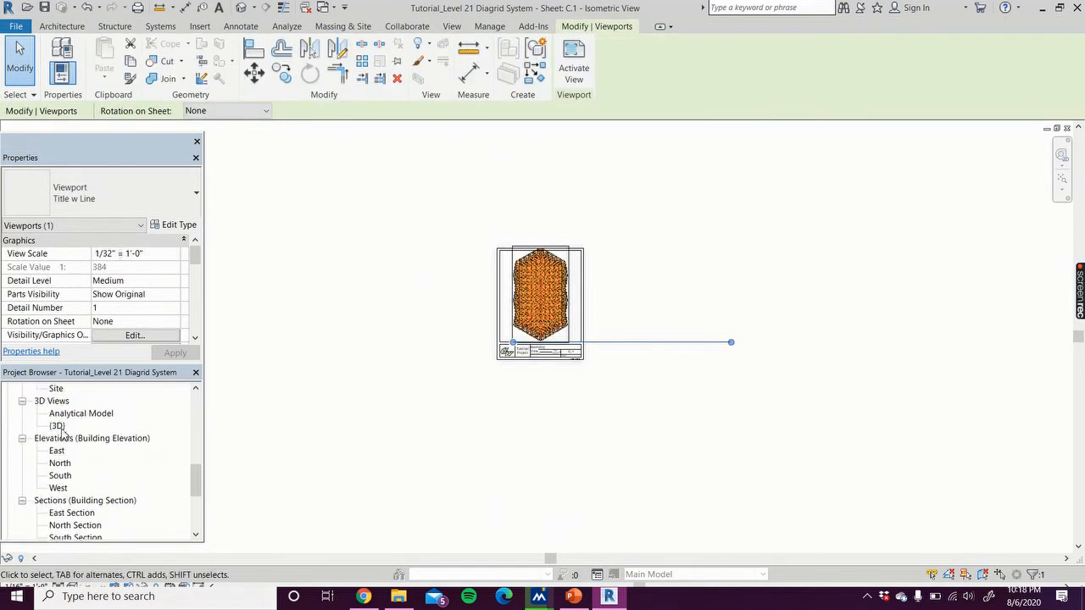
{"action": "double_click", "coordinate": [58, 427]}
{"action": "left_click", "coordinate": [13, 558]}
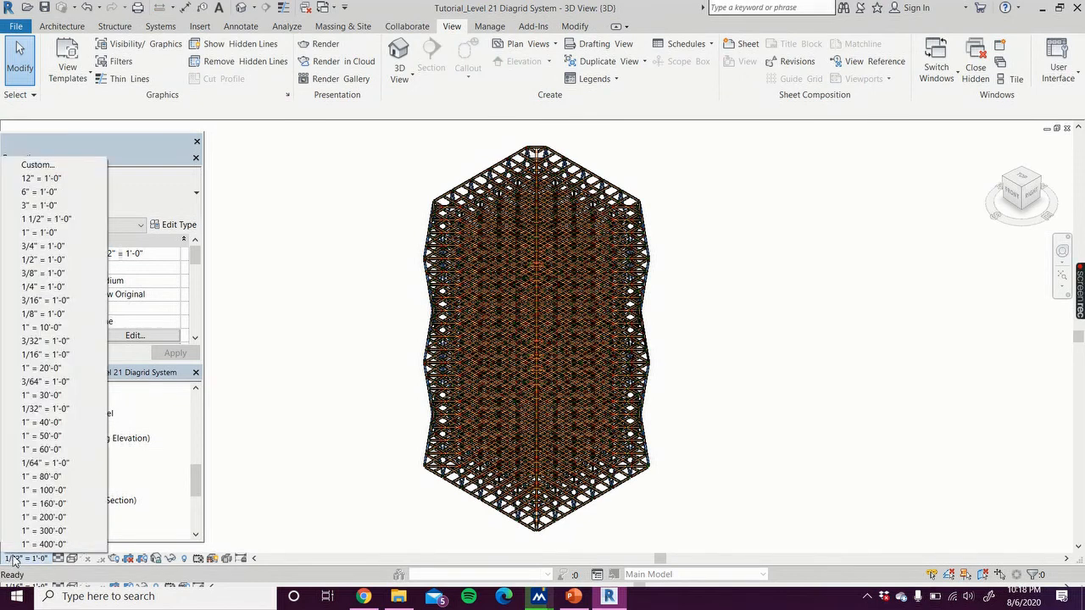
{"action": "left_click", "coordinate": [66, 422]}
{"action": "scroll", "coordinate": [161, 480], "scroll_direction": "down", "scroll_amount": 5}
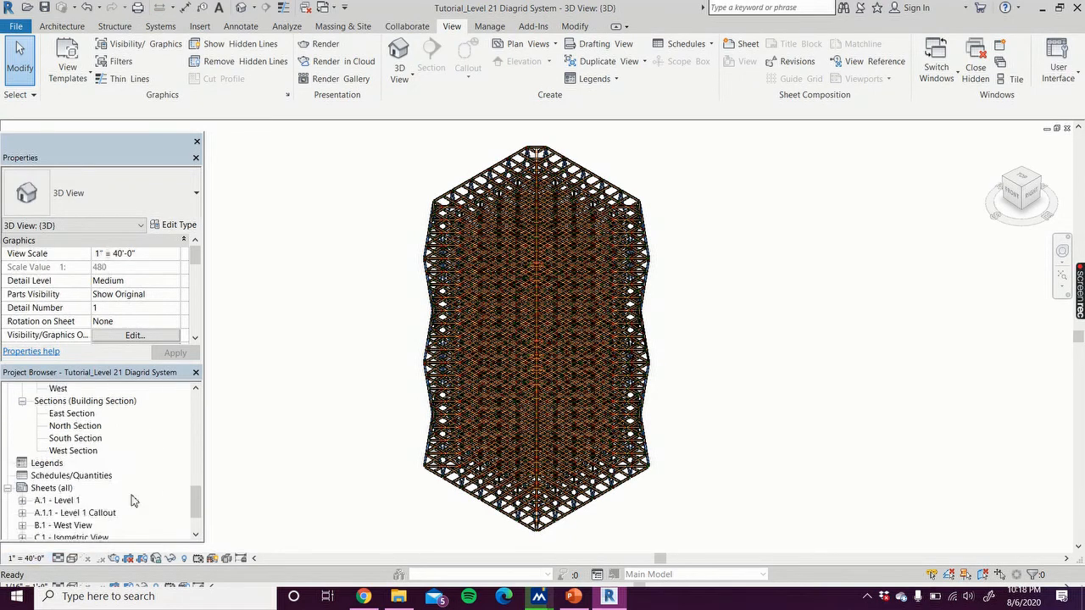
{"action": "scroll", "coordinate": [132, 501], "scroll_direction": "down", "scroll_amount": 3}
{"action": "double_click", "coordinate": [72, 476]}
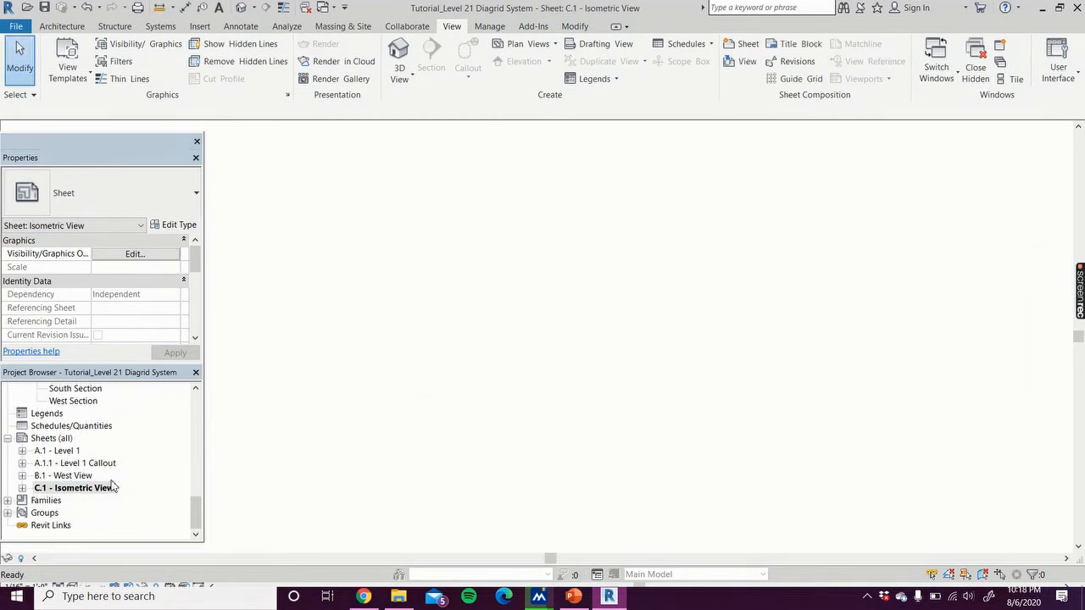
Step: Move the 3D viewport toward the middle of the sheet and shift its view title left toward the sheet border
{"action": "scroll", "coordinate": [531, 326], "scroll_direction": "up", "scroll_amount": 5}
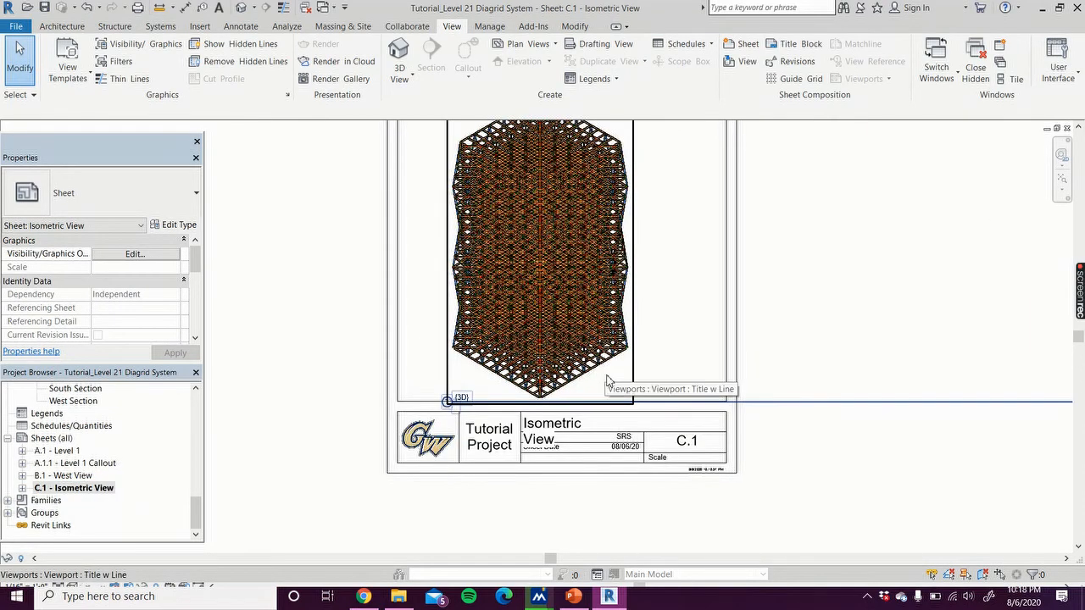
{"action": "left_click", "coordinate": [632, 375]}
{"action": "left_click_drag", "start_coordinate": [637, 373], "coordinate": [660, 357]}
{"action": "left_click", "coordinate": [820, 363]}
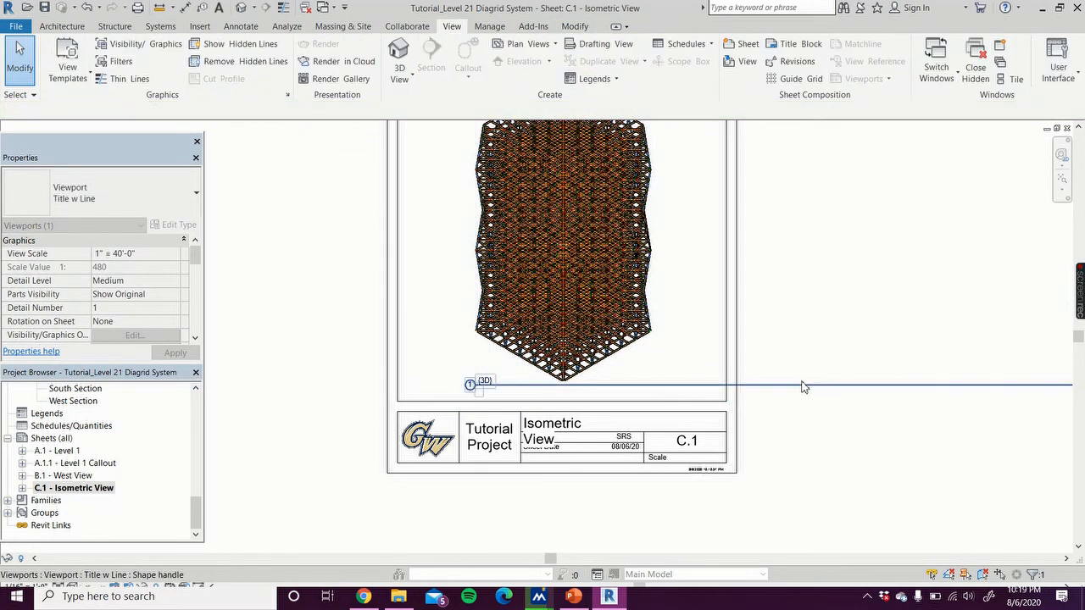
{"action": "left_click", "coordinate": [802, 385]}
{"action": "left_click_drag", "start_coordinate": [779, 388], "coordinate": [746, 390]}
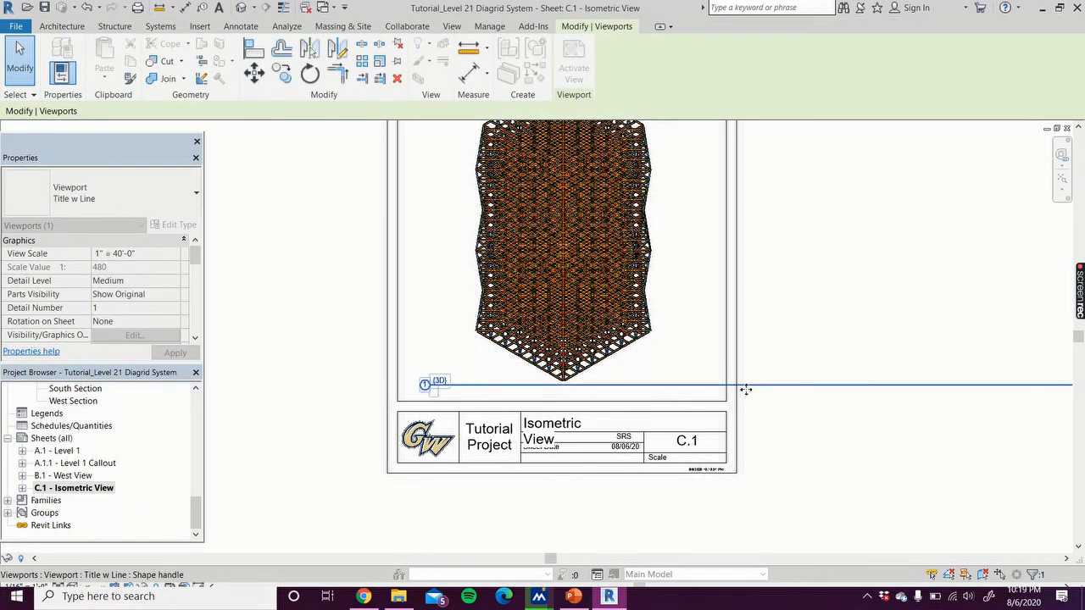
Step: Shorten the 3D view's title line on sheet C.1 so it fits inside the sheet border
{"action": "scroll", "coordinate": [927, 346], "scroll_direction": "down", "scroll_amount": 2}
{"action": "middle_click_drag", "start_coordinate": [905, 367], "coordinate": [822, 416]}
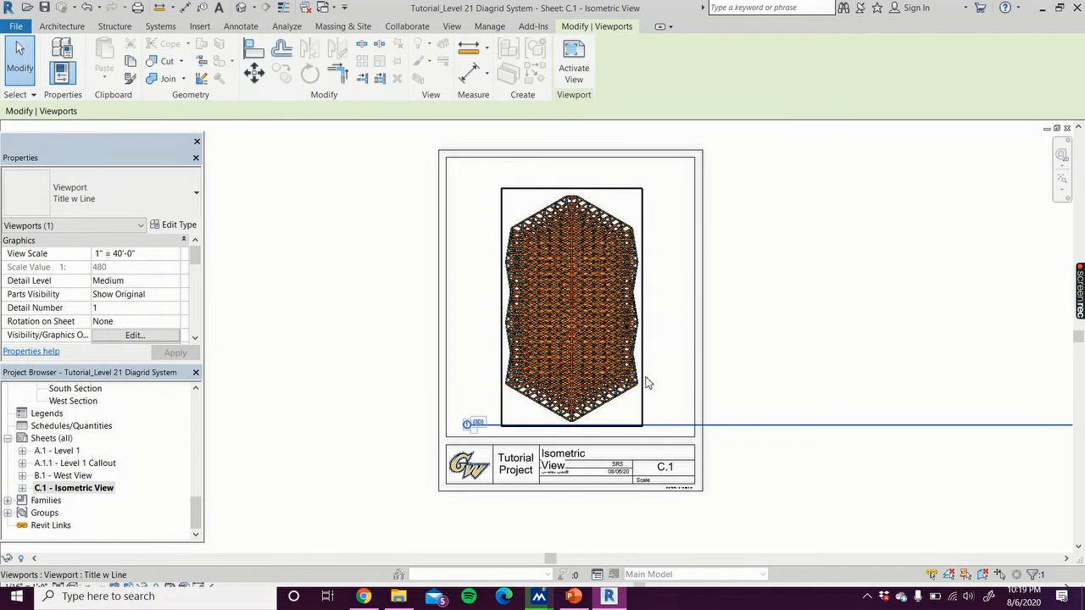
{"action": "scroll", "coordinate": [966, 368], "scroll_direction": "down", "scroll_amount": 1}
{"action": "middle_click_drag", "start_coordinate": [936, 373], "coordinate": [889, 369]}
{"action": "left_click_drag", "start_coordinate": [1065, 414], "coordinate": [654, 413]}
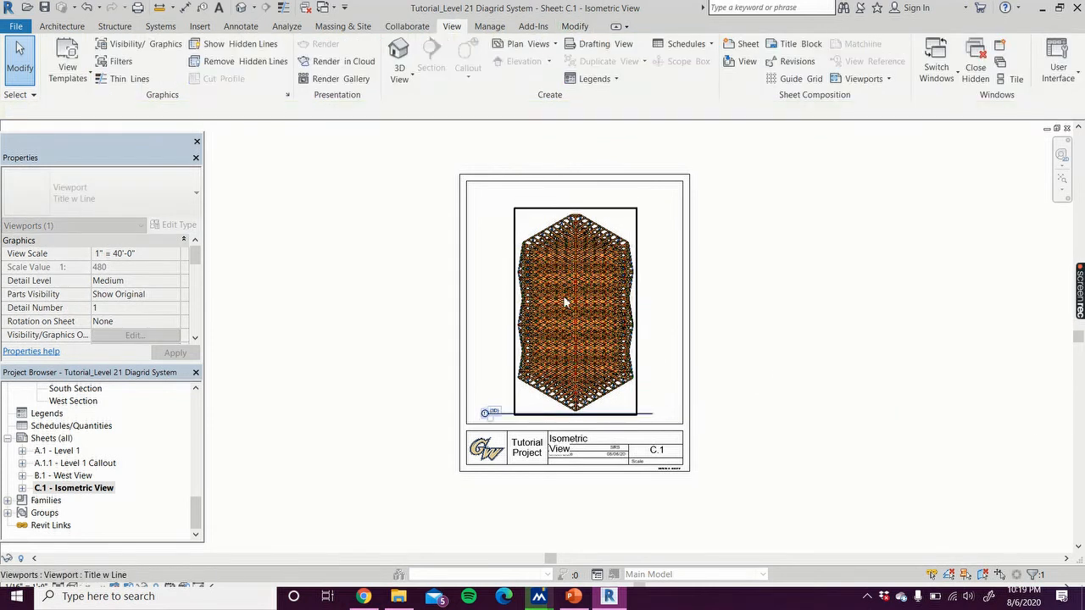
Step: Activate the 3D viewport on sheet C.1 and select all the model elements in it
{"action": "scroll", "coordinate": [566, 301], "scroll_direction": "up", "scroll_amount": 2}
{"action": "scroll", "coordinate": [563, 295], "scroll_direction": "up", "scroll_amount": 3}
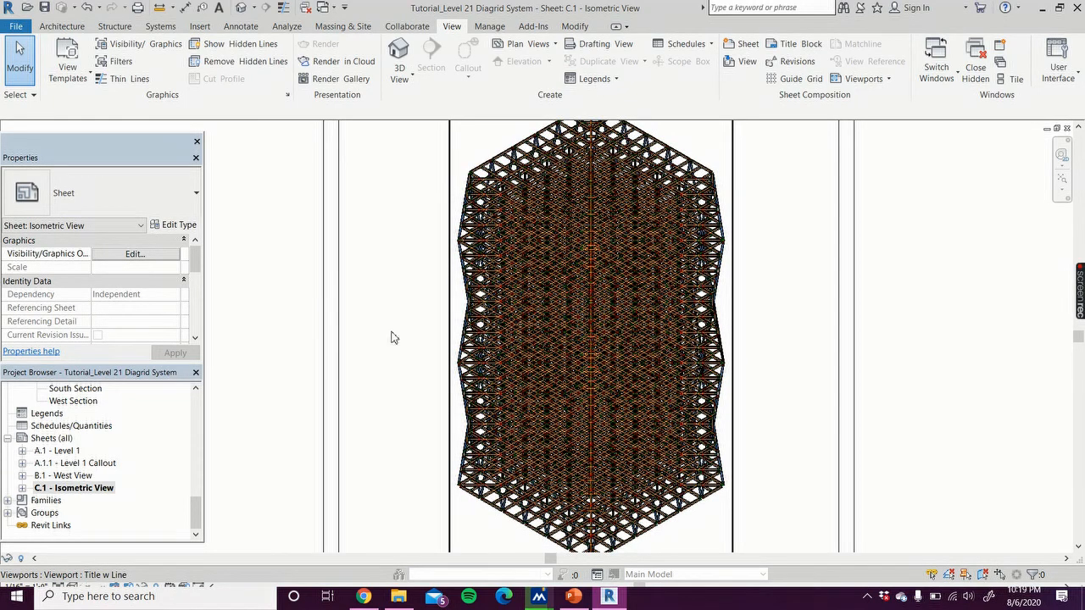
{"action": "scroll", "coordinate": [433, 254], "scroll_direction": "down", "scroll_amount": 5}
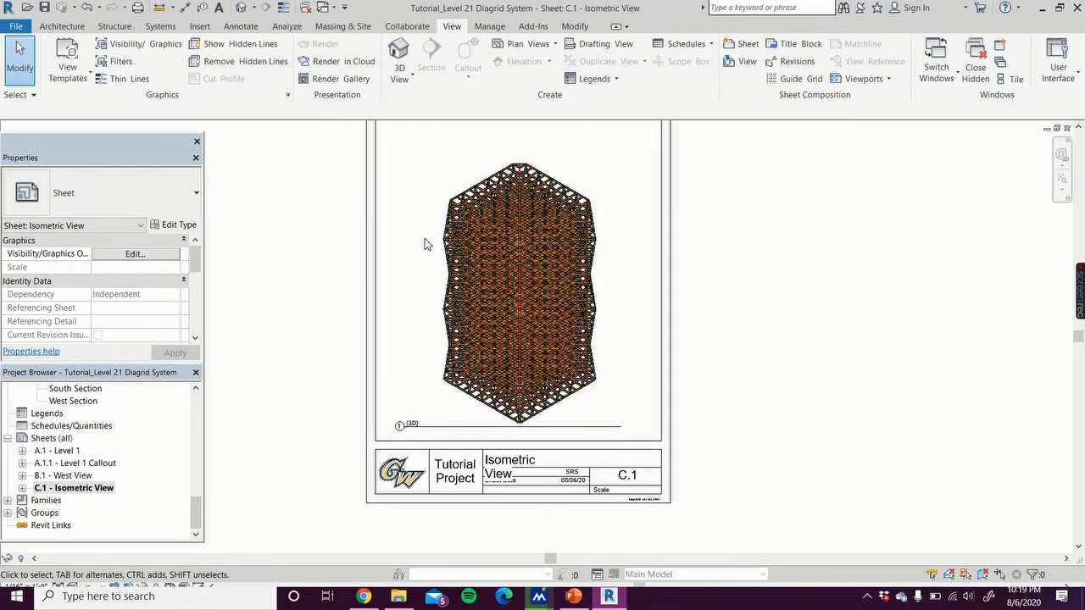
{"action": "left_click", "coordinate": [497, 252]}
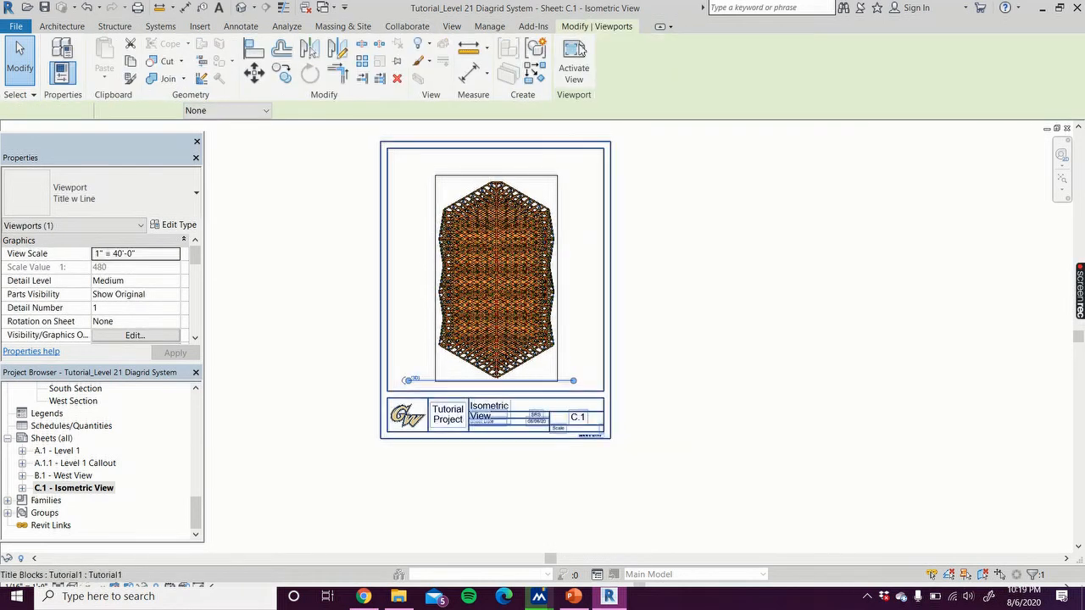
{"action": "left_click", "coordinate": [573, 67]}
{"action": "left_click_drag", "start_coordinate": [400, 151], "coordinate": [605, 408]}
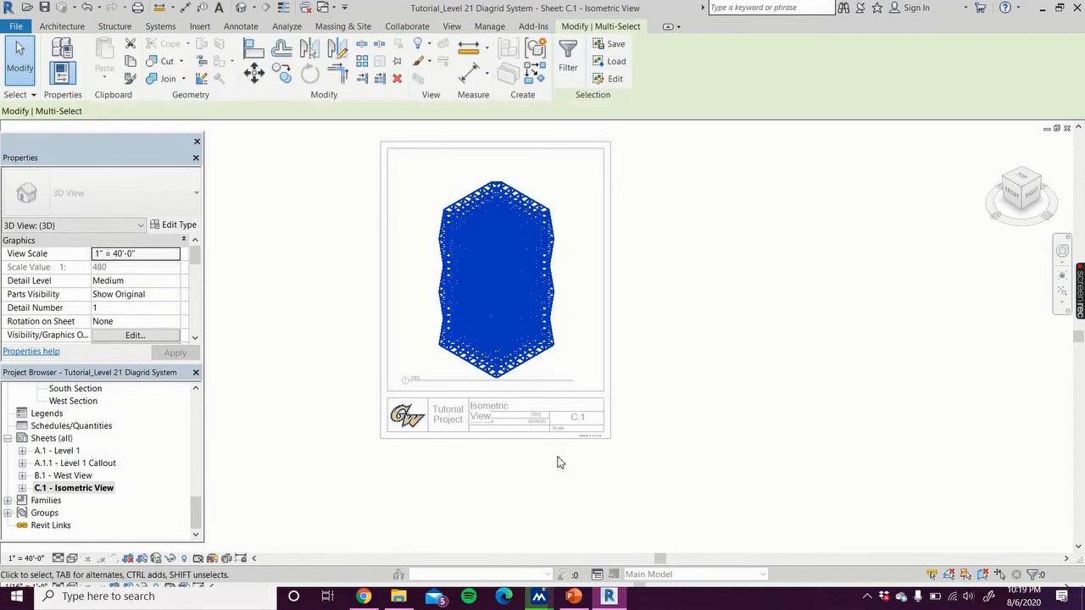
Step: Filter the selection, excluding all analytical and structural framing categories and keeping only Floors and Structural Columns
{"action": "left_click", "coordinate": [573, 65]}
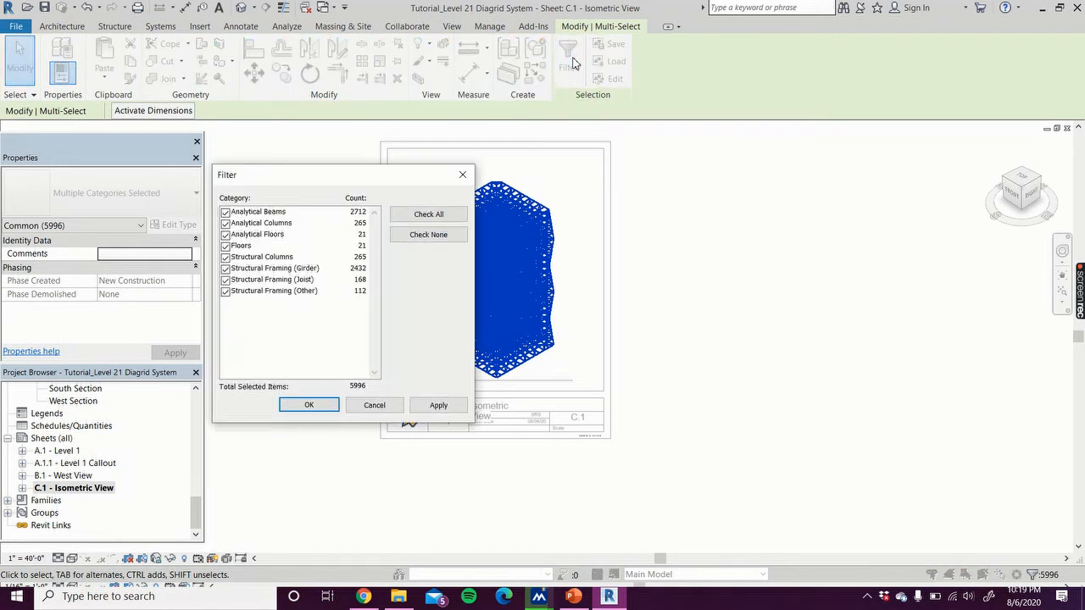
{"action": "left_click", "coordinate": [226, 212]}
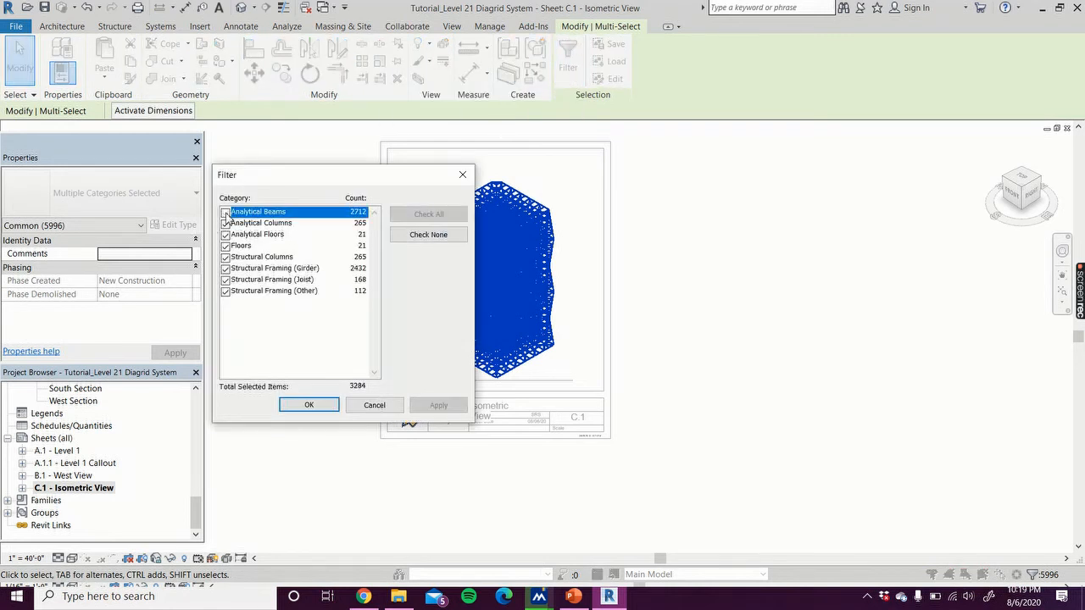
{"action": "left_click", "coordinate": [225, 223]}
{"action": "left_click", "coordinate": [226, 234]}
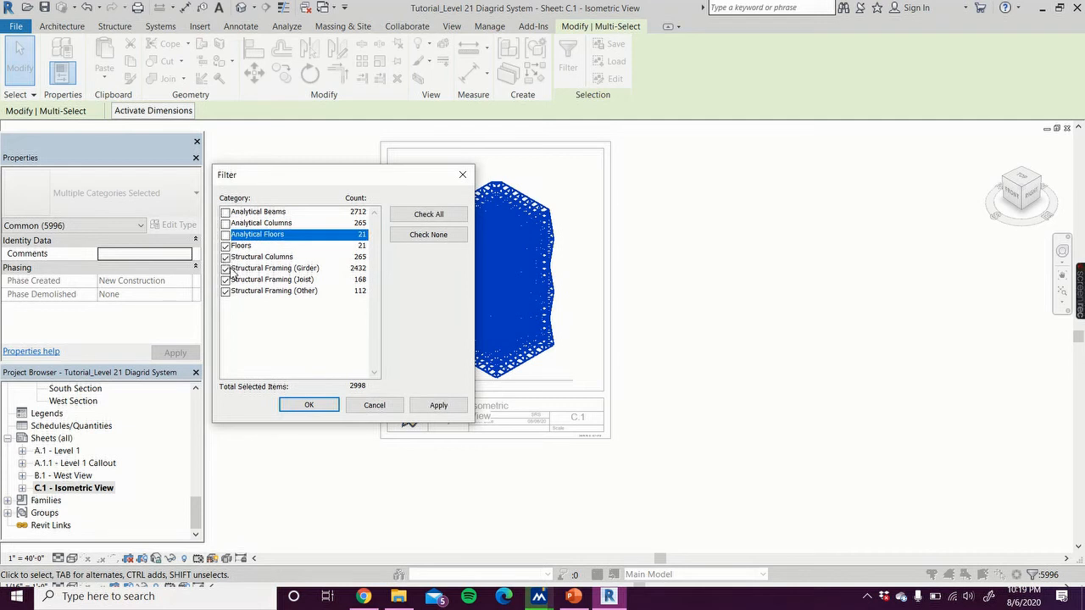
{"action": "left_click", "coordinate": [226, 268]}
{"action": "left_click", "coordinate": [226, 279]}
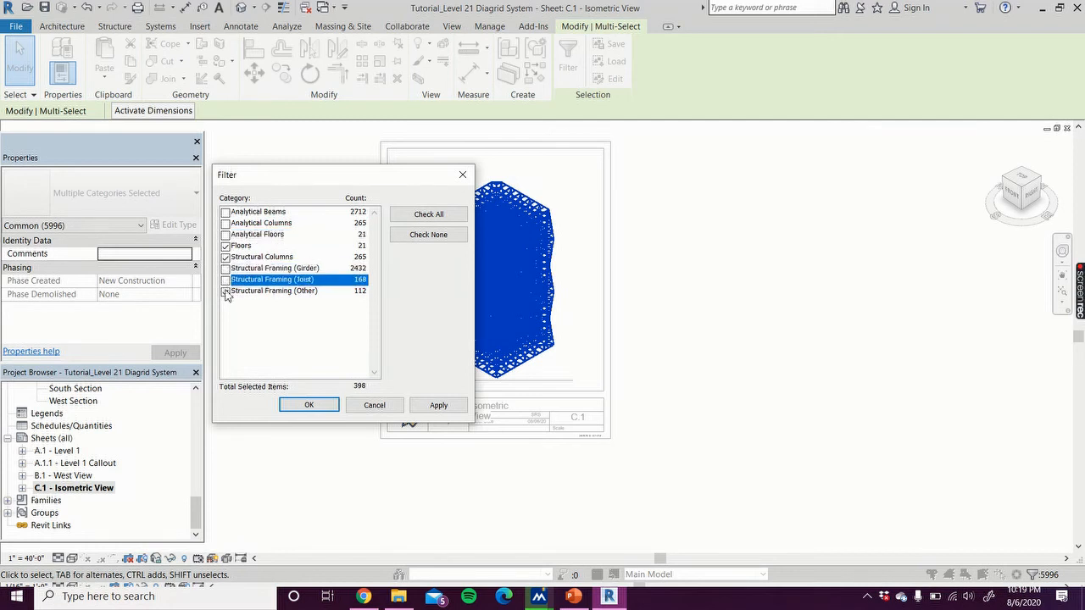
{"action": "left_click", "coordinate": [225, 291]}
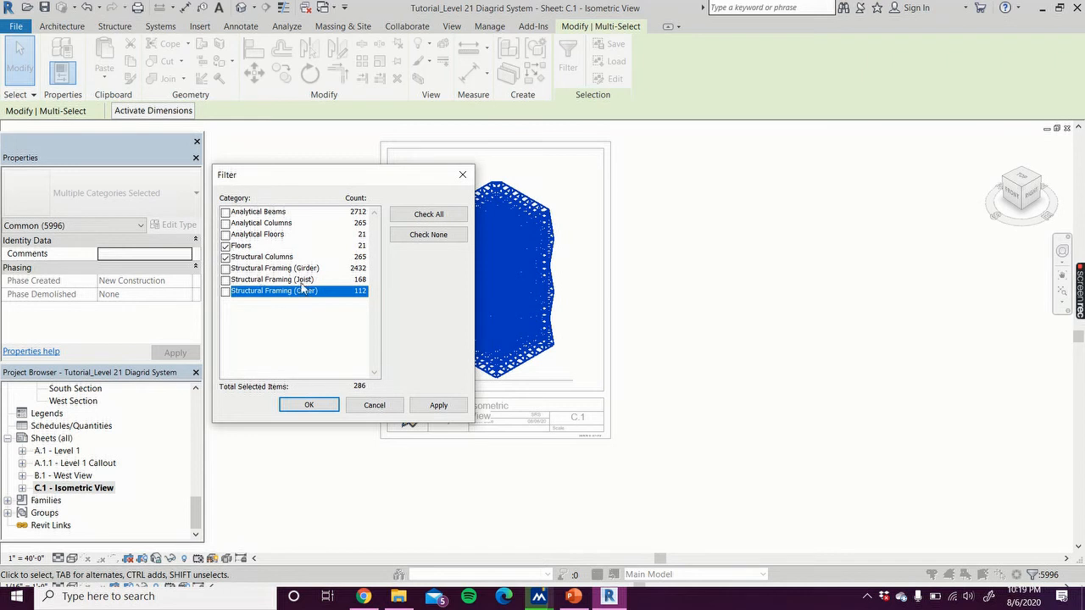
{"action": "left_click", "coordinate": [431, 404]}
{"action": "left_click", "coordinate": [226, 245]}
{"action": "left_click", "coordinate": [233, 268]}
{"action": "left_click", "coordinate": [225, 269]}
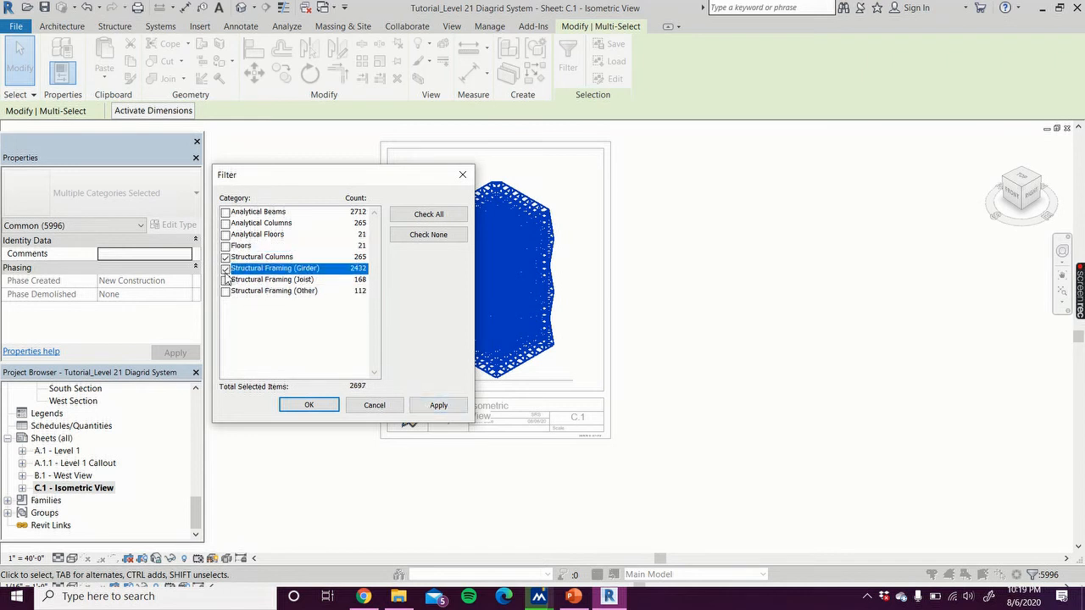
{"action": "left_click", "coordinate": [225, 280]}
{"action": "left_click", "coordinate": [225, 290]}
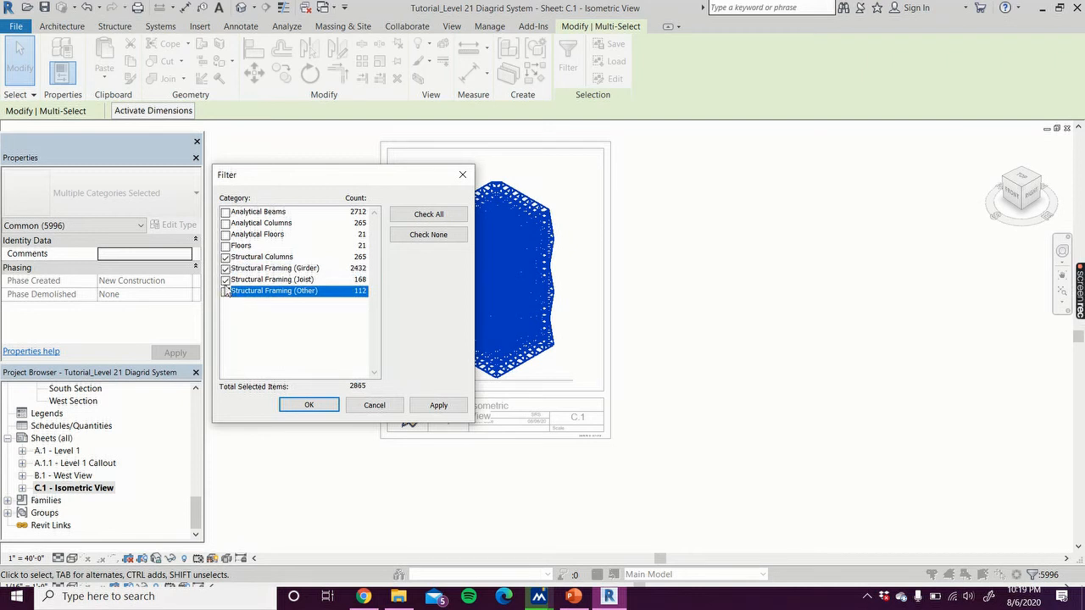
{"action": "left_click", "coordinate": [226, 280]}
{"action": "left_click", "coordinate": [226, 269]}
{"action": "left_click", "coordinate": [225, 245]}
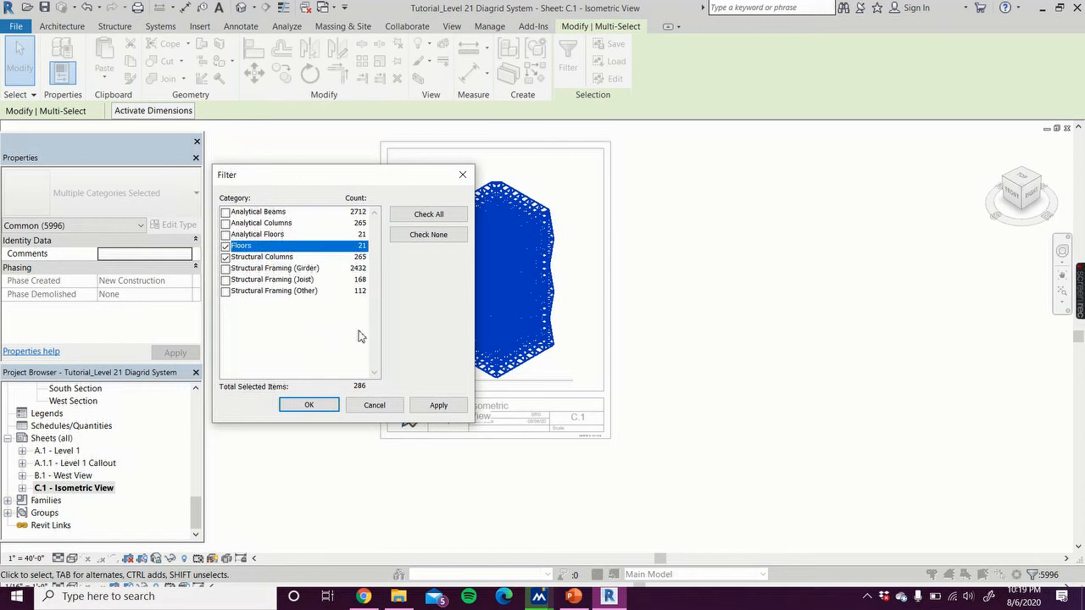
Step: Invert the filter to select all analytical and structural framing categories, leaving out Floors and Structural Columns
{"action": "left_click", "coordinate": [436, 404]}
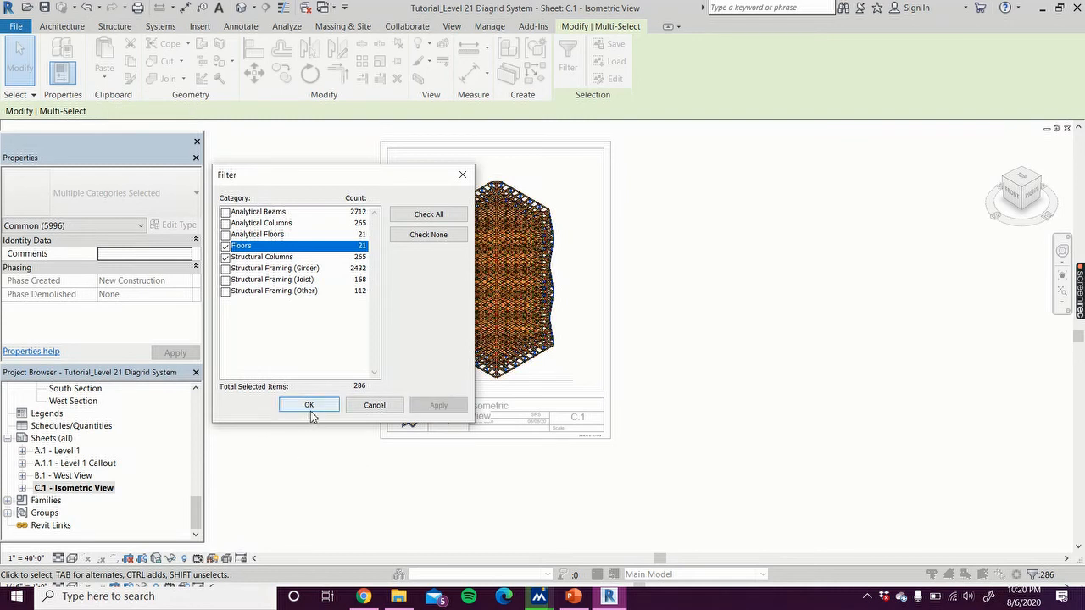
{"action": "left_click", "coordinate": [225, 257]}
{"action": "left_click", "coordinate": [225, 246]}
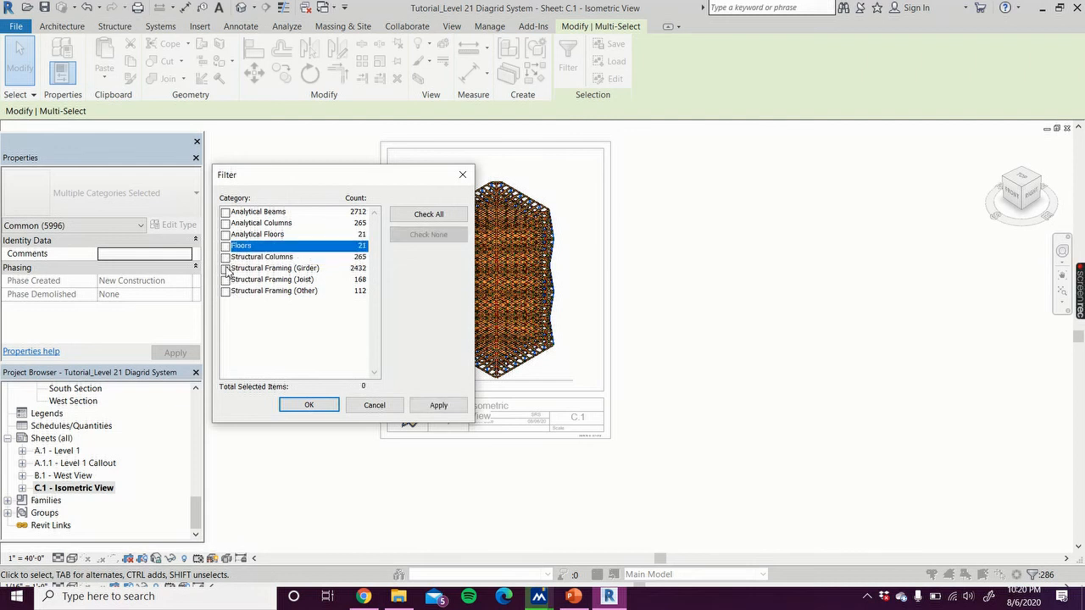
{"action": "left_click", "coordinate": [226, 268]}
{"action": "left_click", "coordinate": [225, 280]}
{"action": "left_click", "coordinate": [225, 290]}
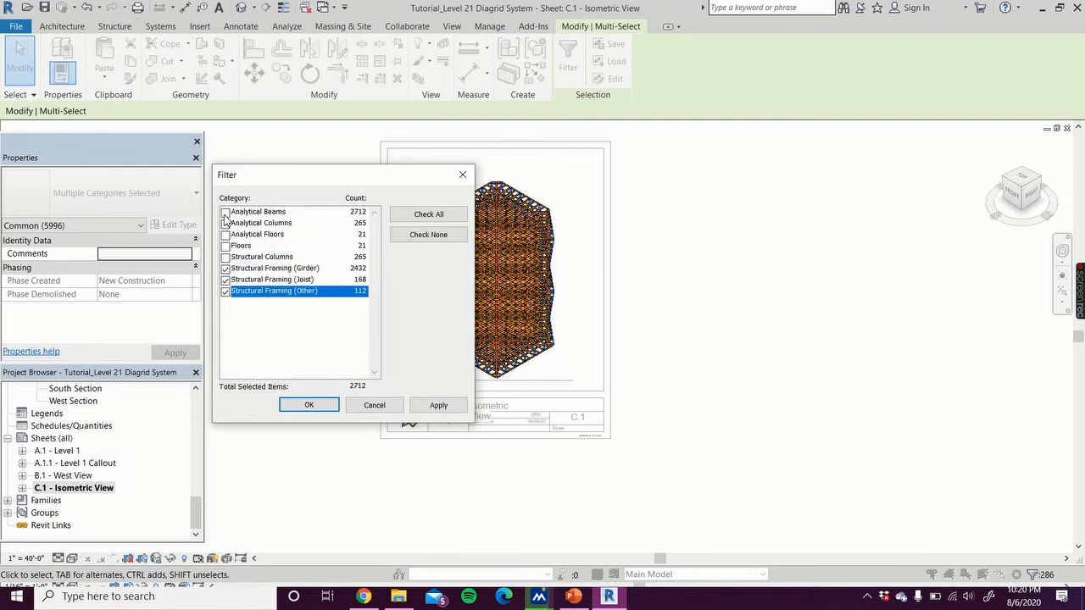
{"action": "left_click", "coordinate": [225, 212]}
{"action": "left_click", "coordinate": [225, 223]}
{"action": "left_click", "coordinate": [225, 235]}
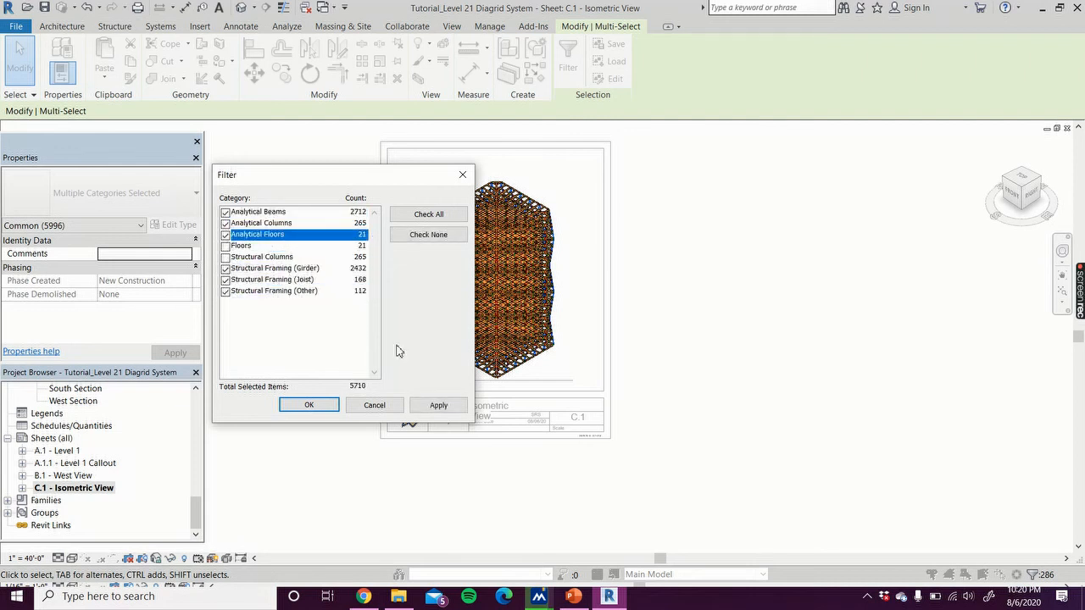
{"action": "left_click", "coordinate": [436, 405]}
{"action": "left_click", "coordinate": [309, 406]}
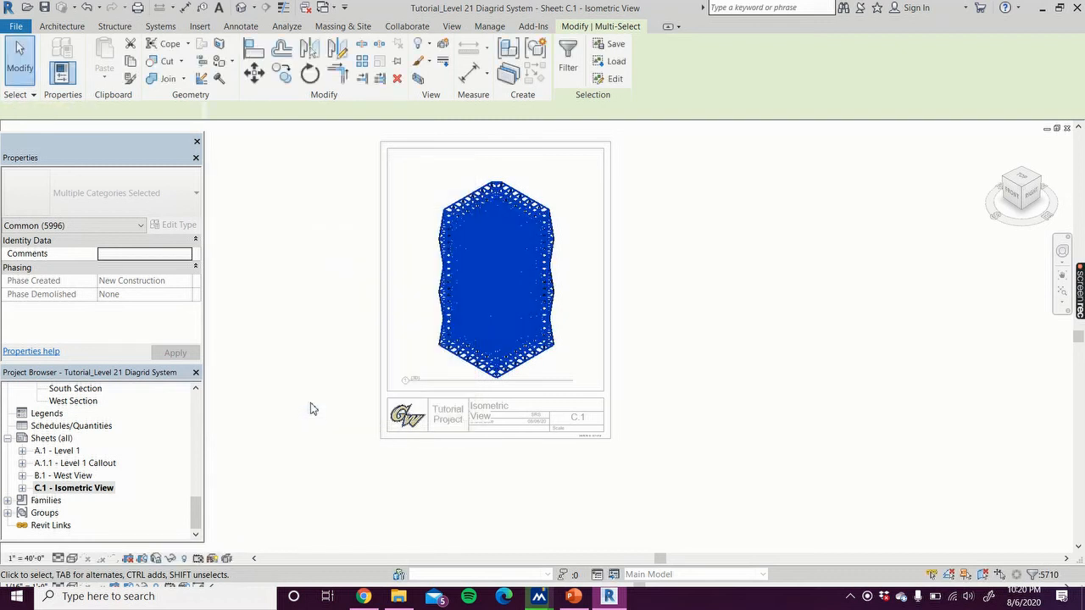
Step: Hide the selected analytical and structural framing elements in the 3D view by element
{"action": "right_click", "coordinate": [343, 264]}
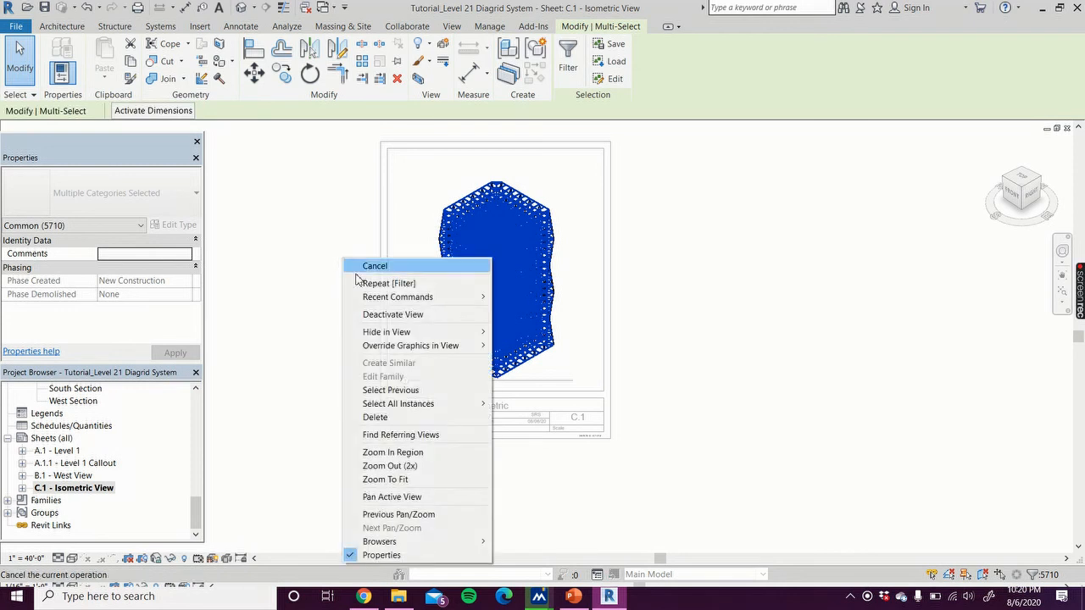
{"action": "mouse_move", "coordinate": [391, 336]}
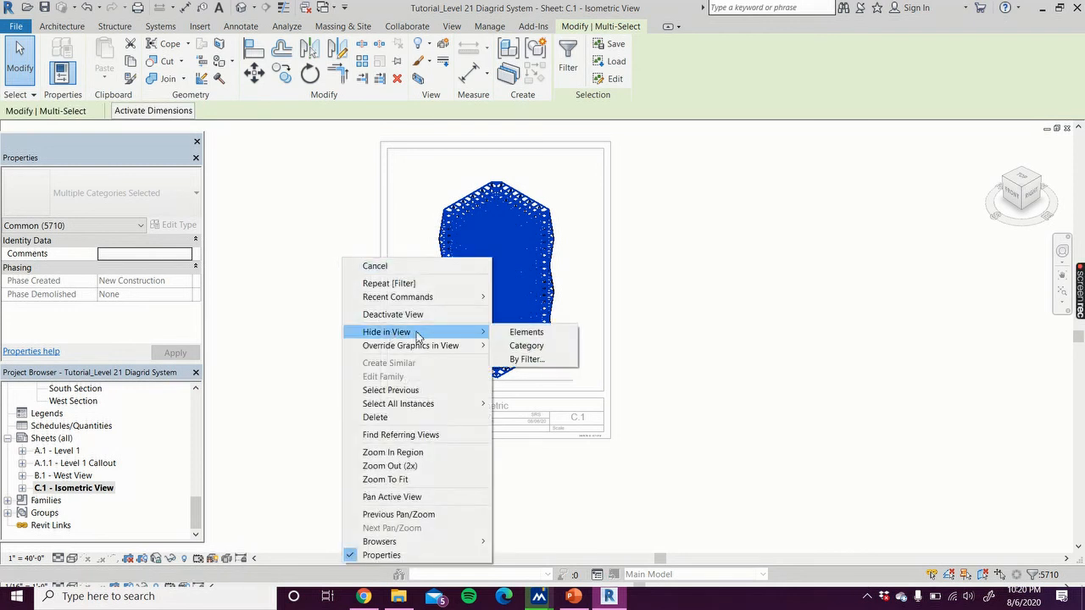
{"action": "left_click", "coordinate": [521, 333]}
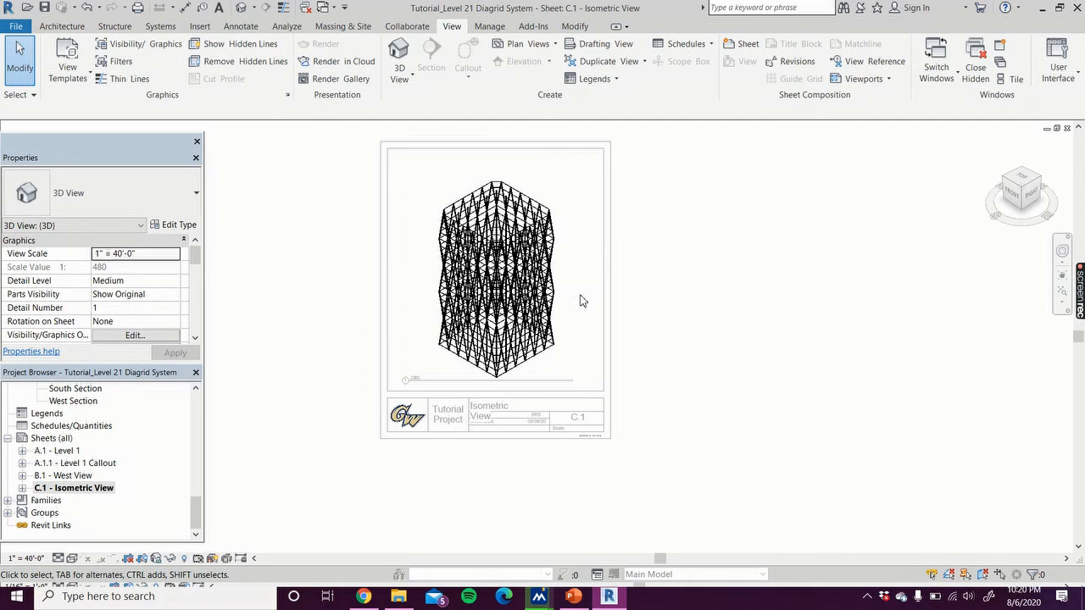
{"action": "scroll", "coordinate": [581, 300], "scroll_direction": "up", "scroll_amount": 2}
{"action": "scroll", "coordinate": [543, 368], "scroll_direction": "down", "scroll_amount": 1}
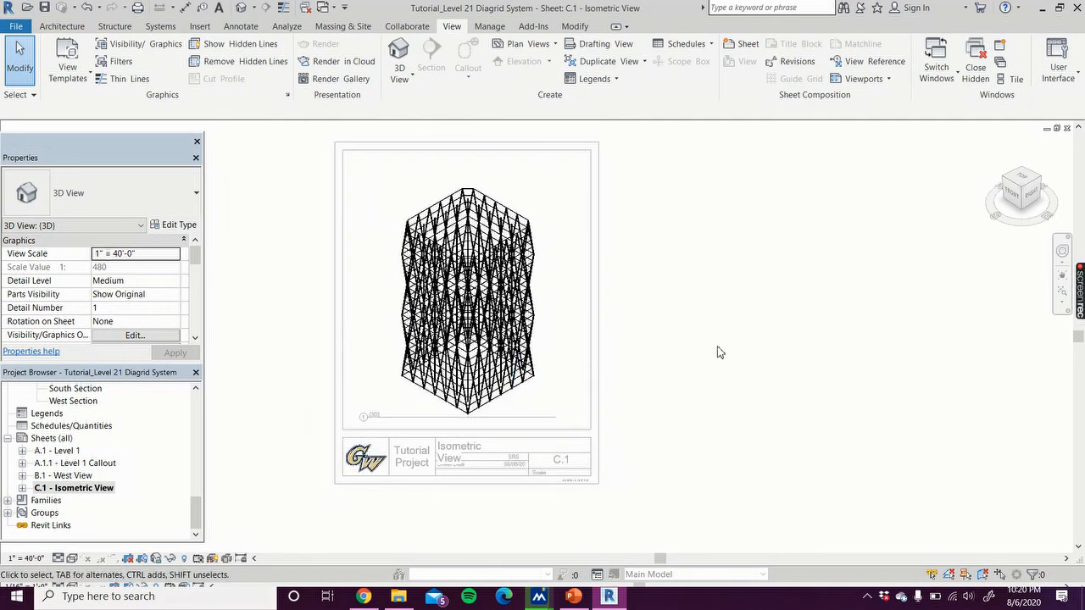
Step: Deactivate the 3D viewport on sheet C.1 and open sheet A.1 - Level 1
{"action": "left_click_drag", "start_coordinate": [300, 132], "coordinate": [346, 215]}
{"action": "double_click", "coordinate": [754, 256]}
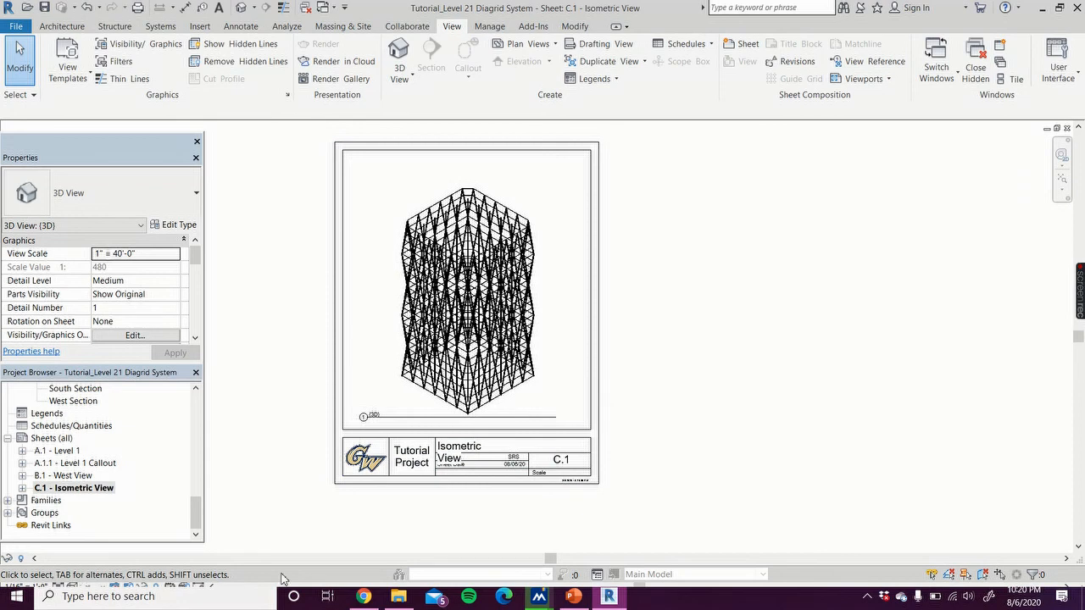
{"action": "double_click", "coordinate": [68, 452]}
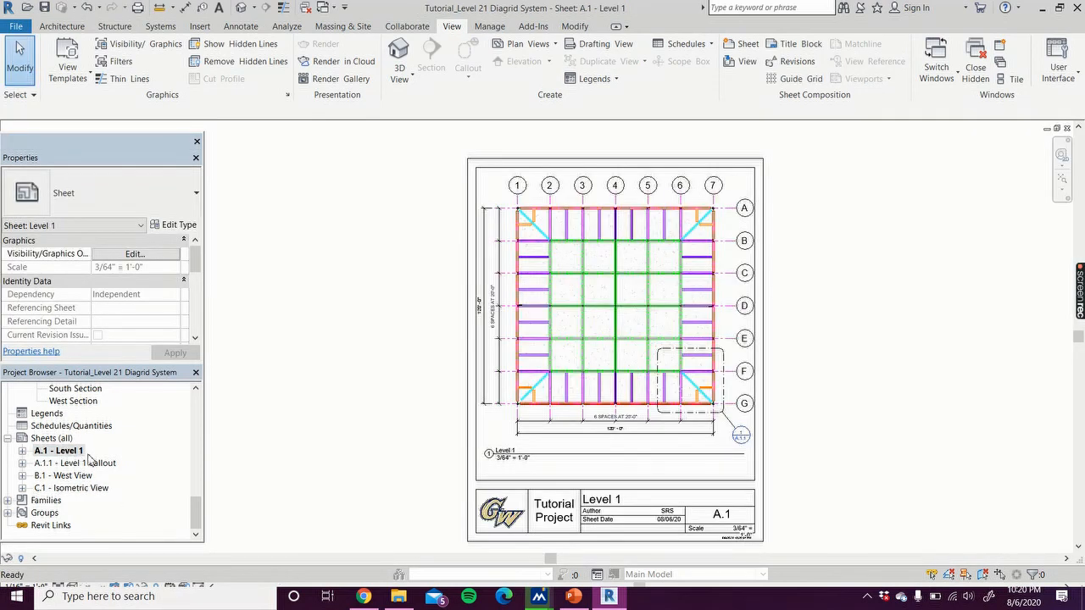